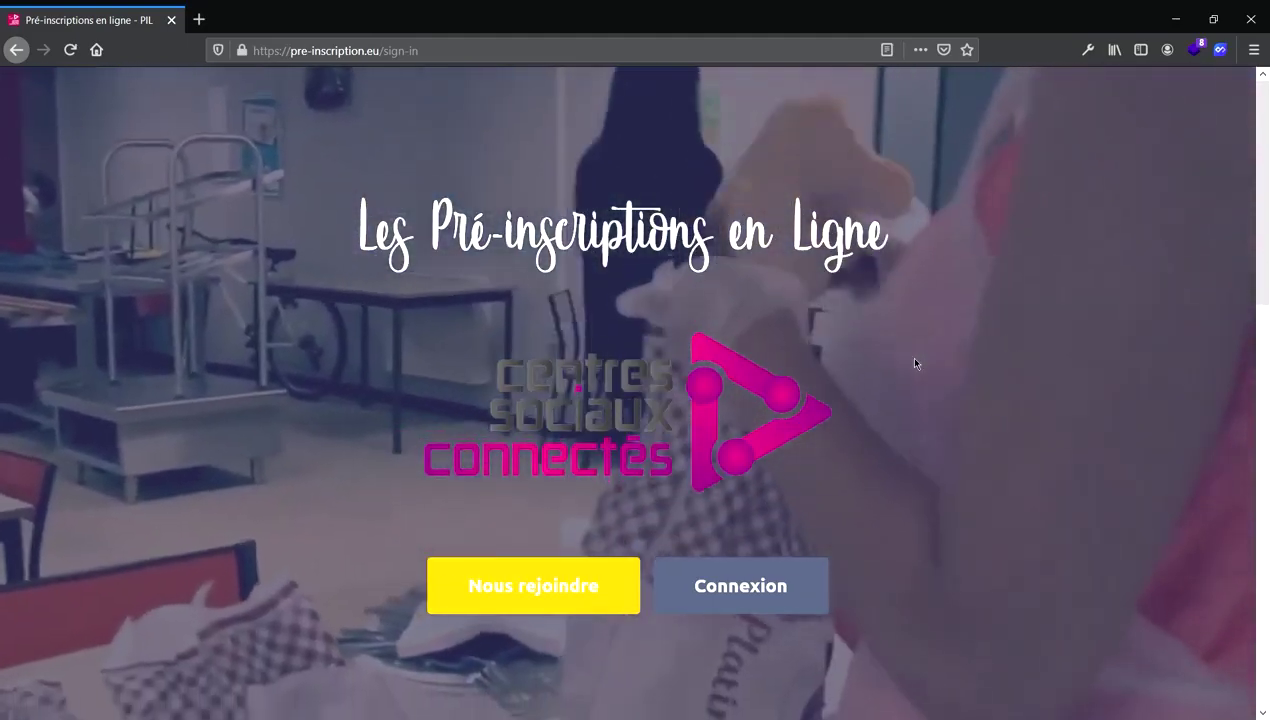
Sign up for a PIL account via Nous rejoindre with the account e-mail and a password.
scroll(914, 363, down, 2)
scroll(914, 363, down, 3)
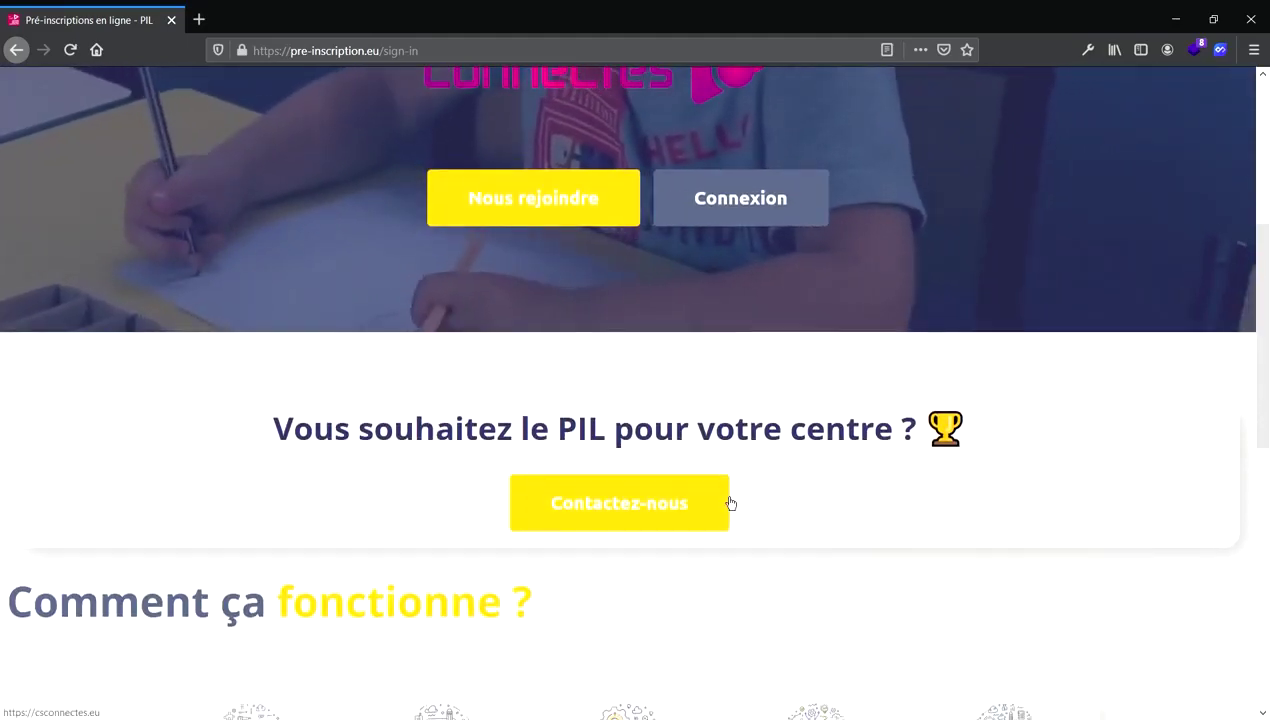
scroll(729, 505, down, 5)
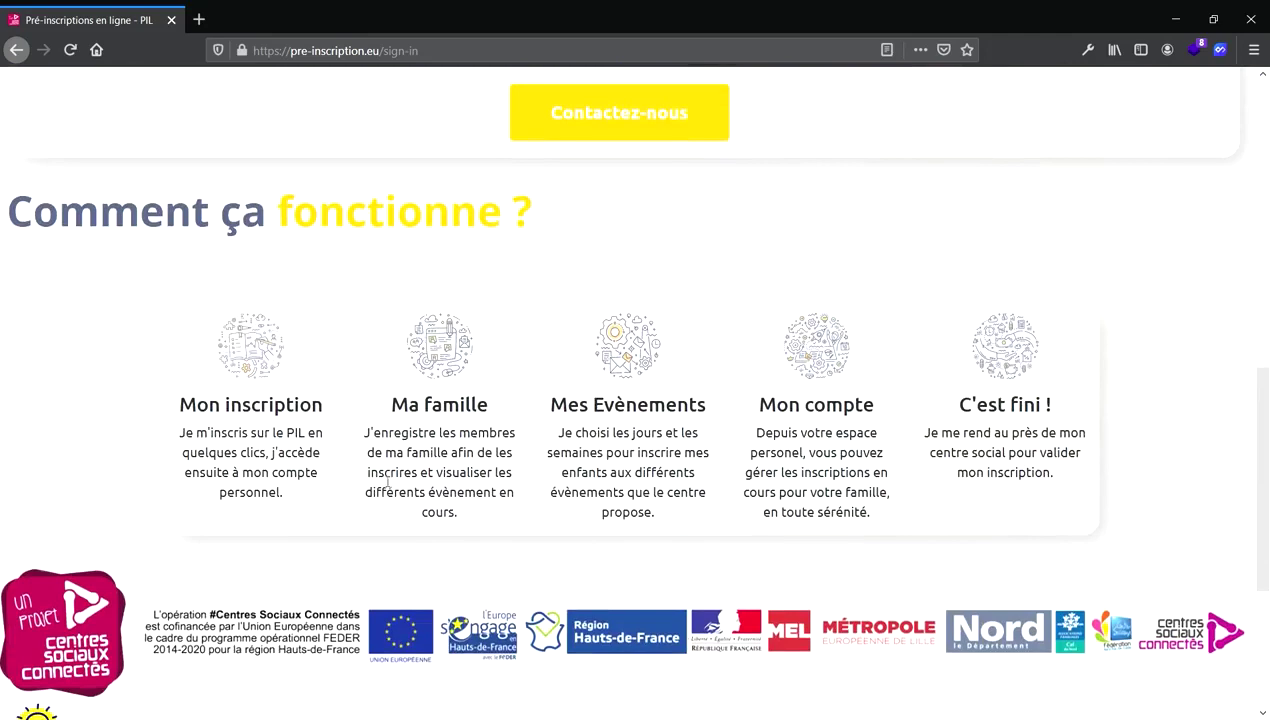
scroll(388, 483, down, 4)
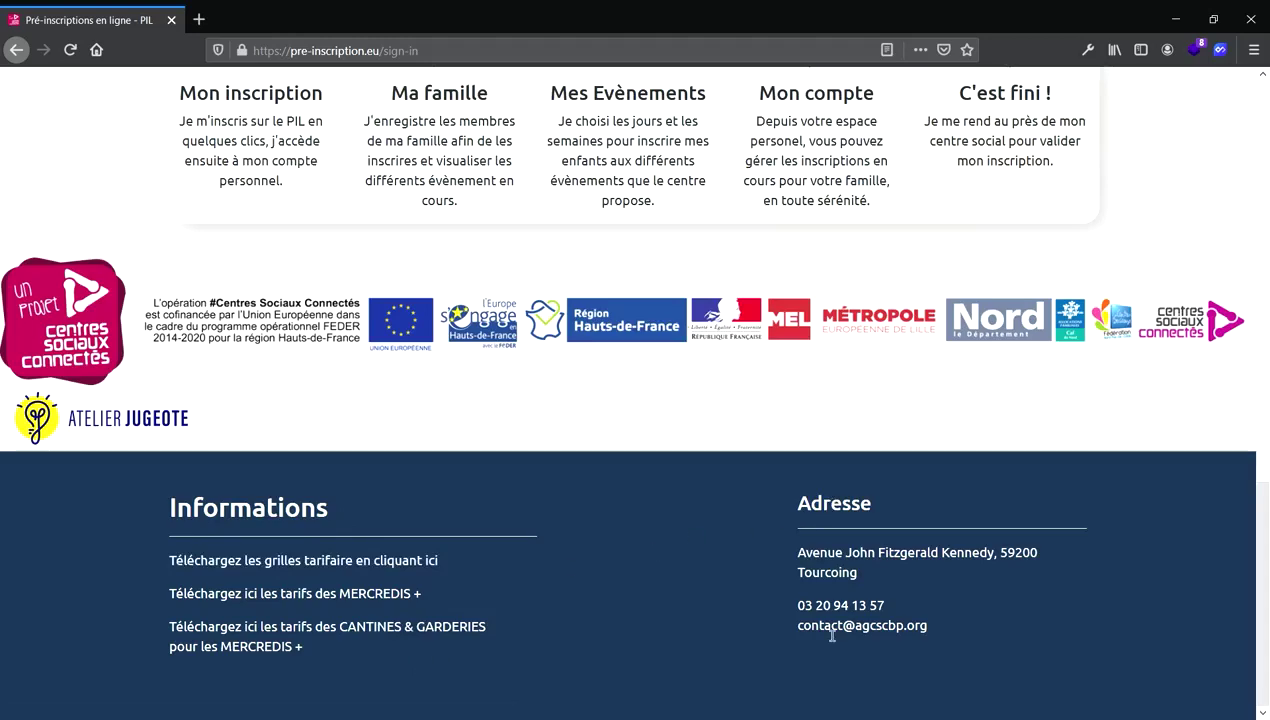
scroll(593, 470, up, 7)
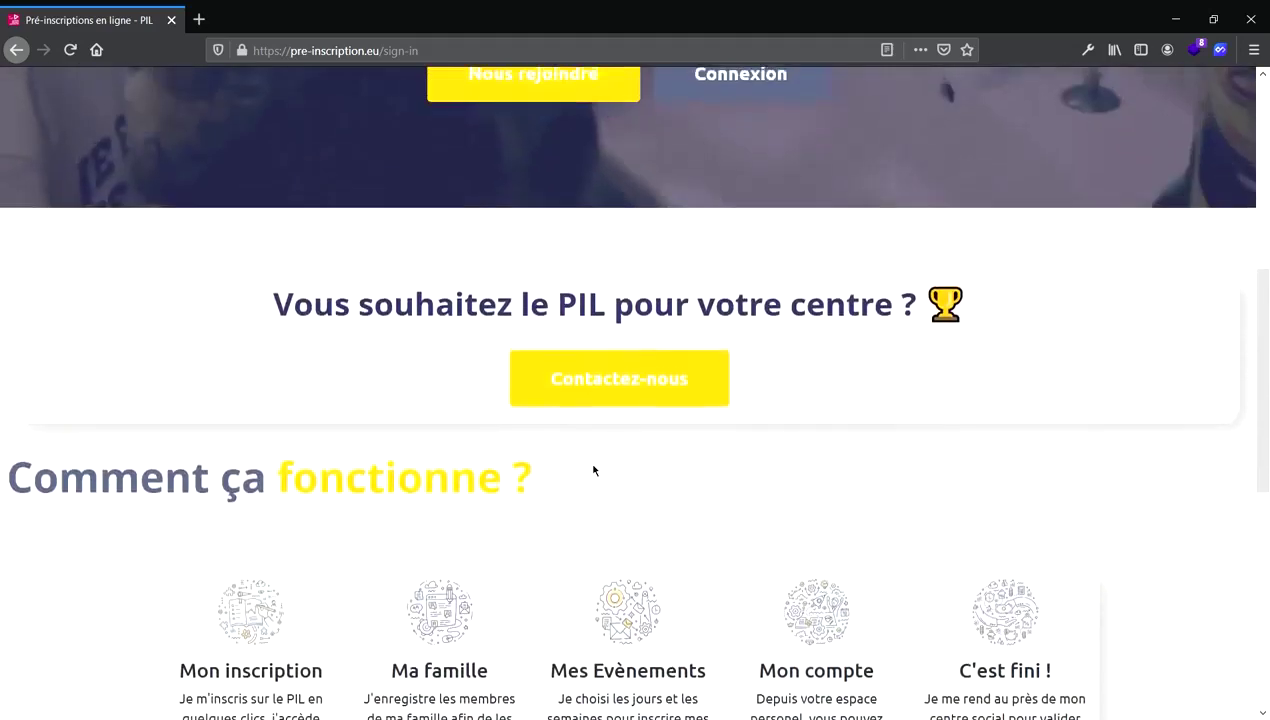
scroll(593, 470, up, 5)
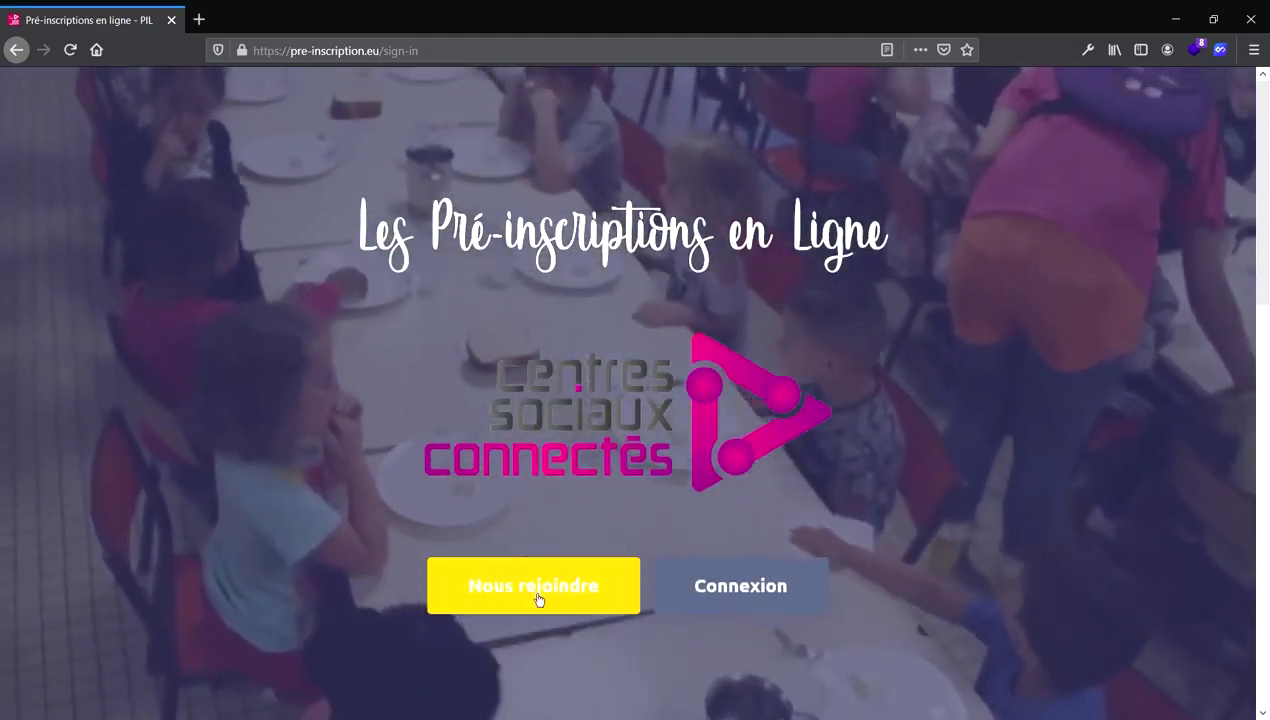
click(537, 598)
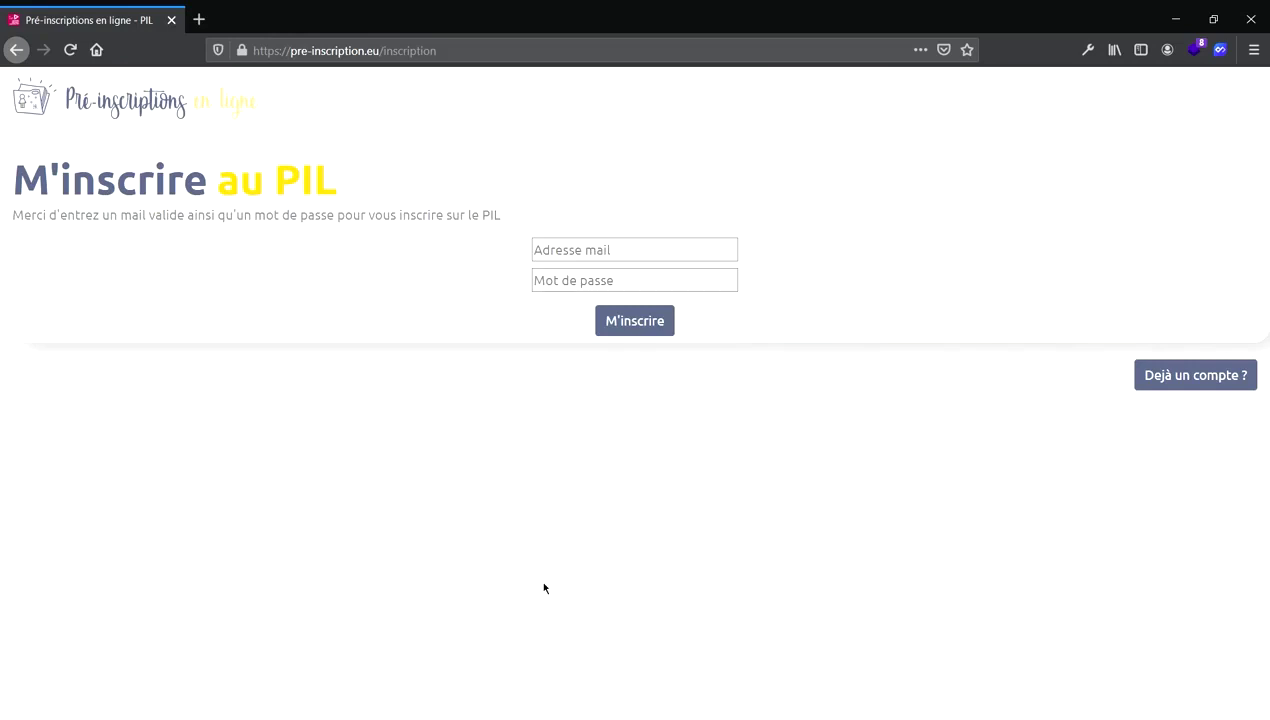
click(600, 260)
key(ctrl+v)
click(588, 289)
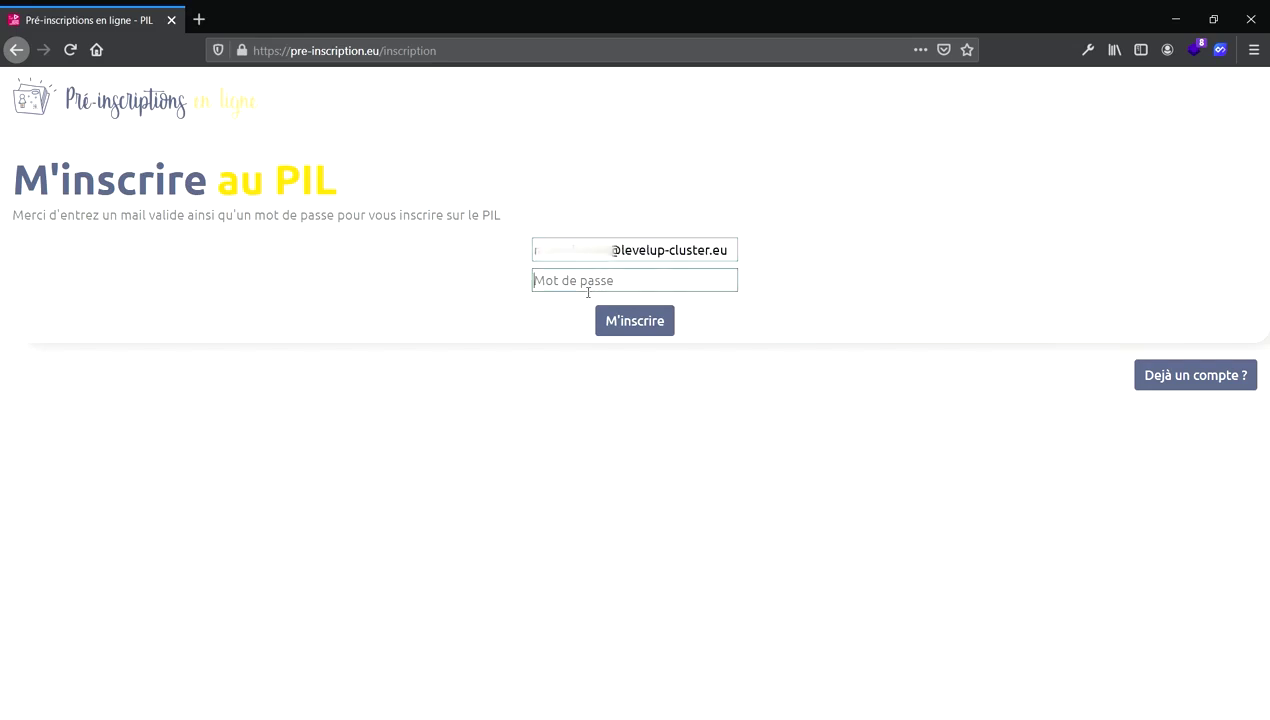
text(123456)
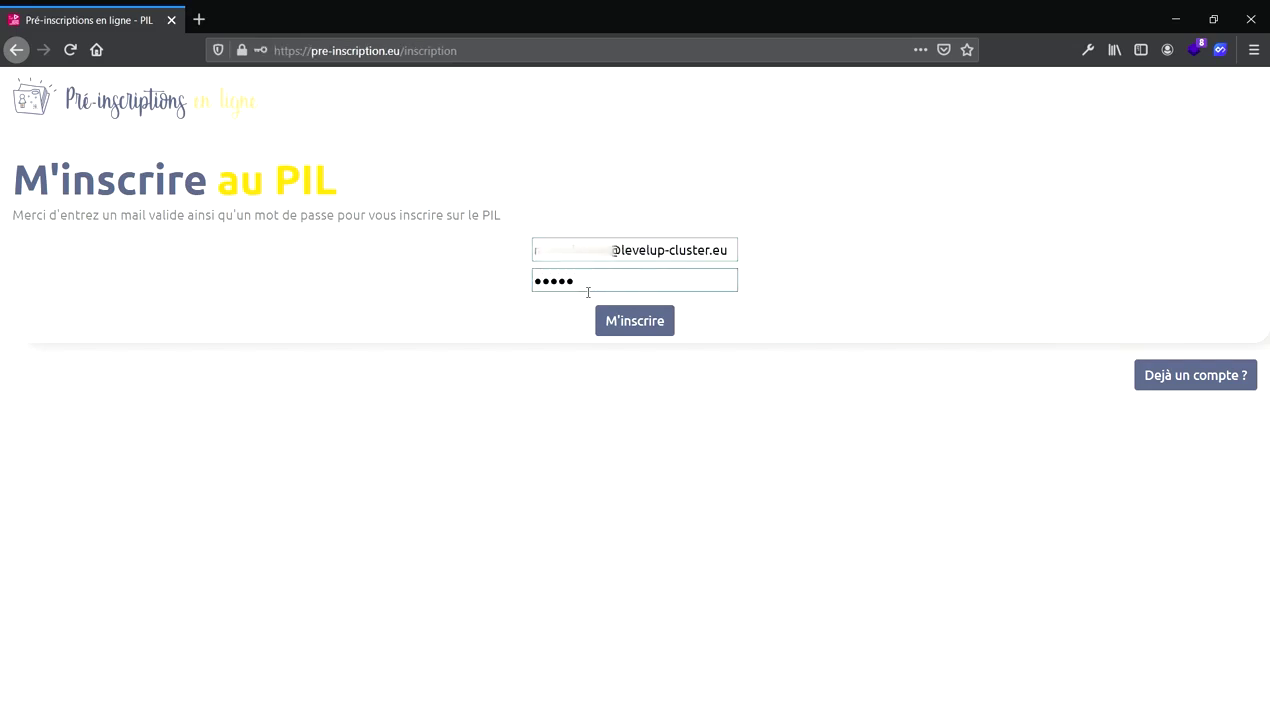
click(654, 334)
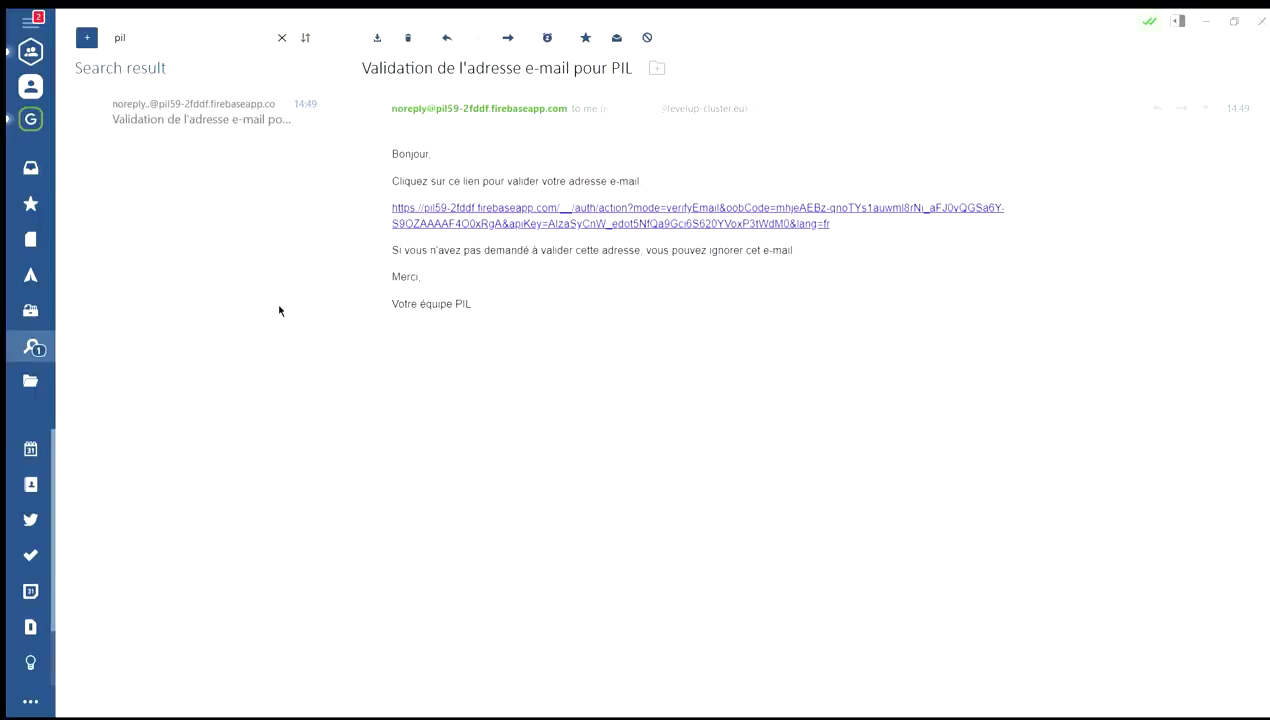
Follow the e-mail's validation link, close the confirmation tab and return to the PIL home page.
click(571, 218)
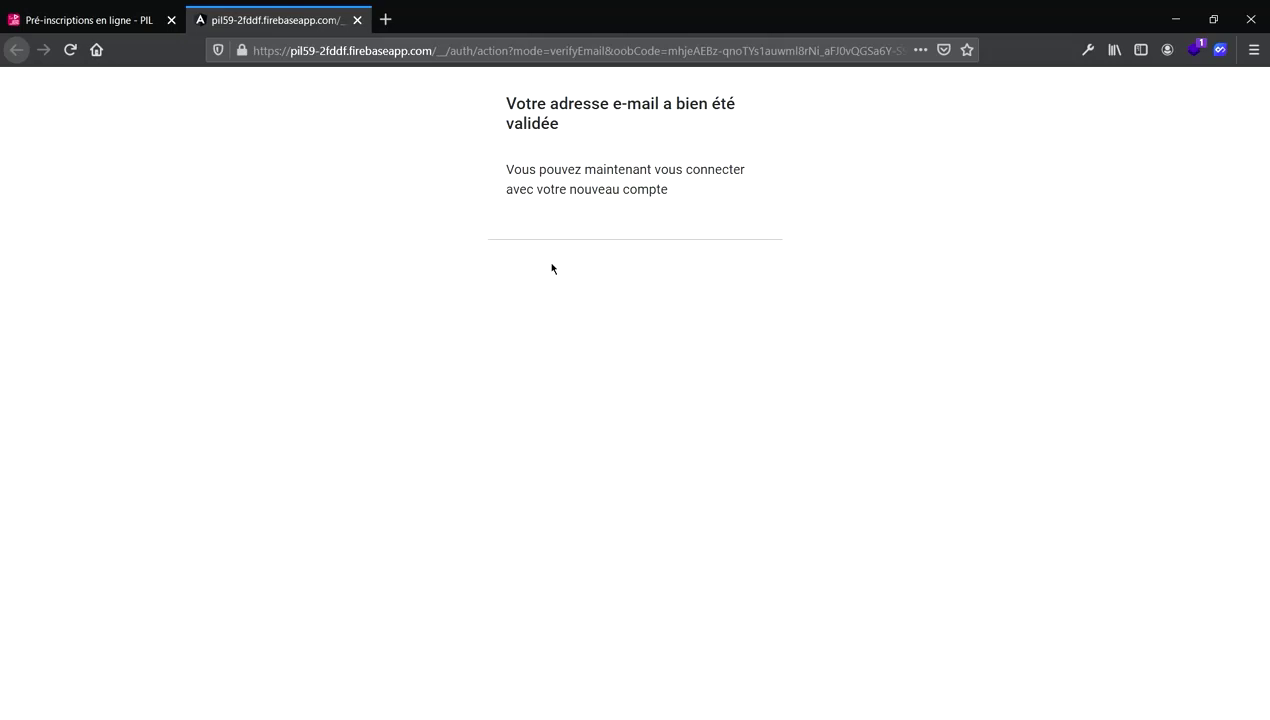
key(ctrl+w)
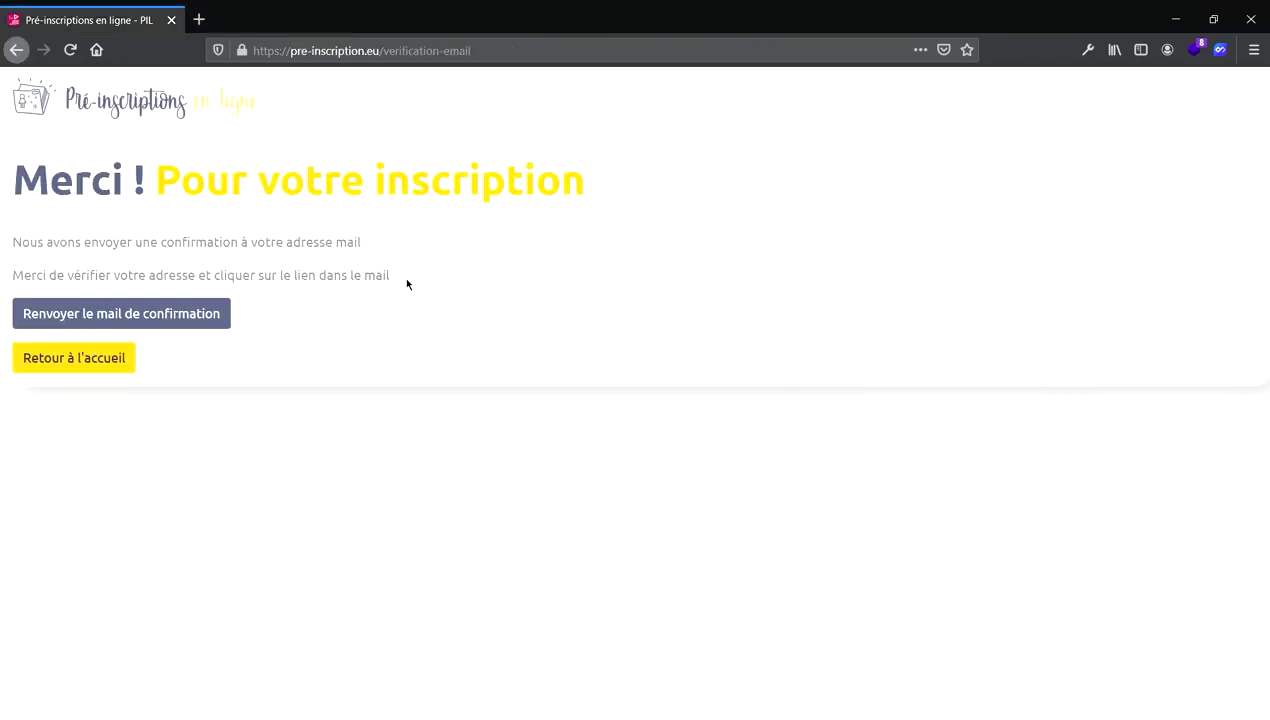
click(132, 361)
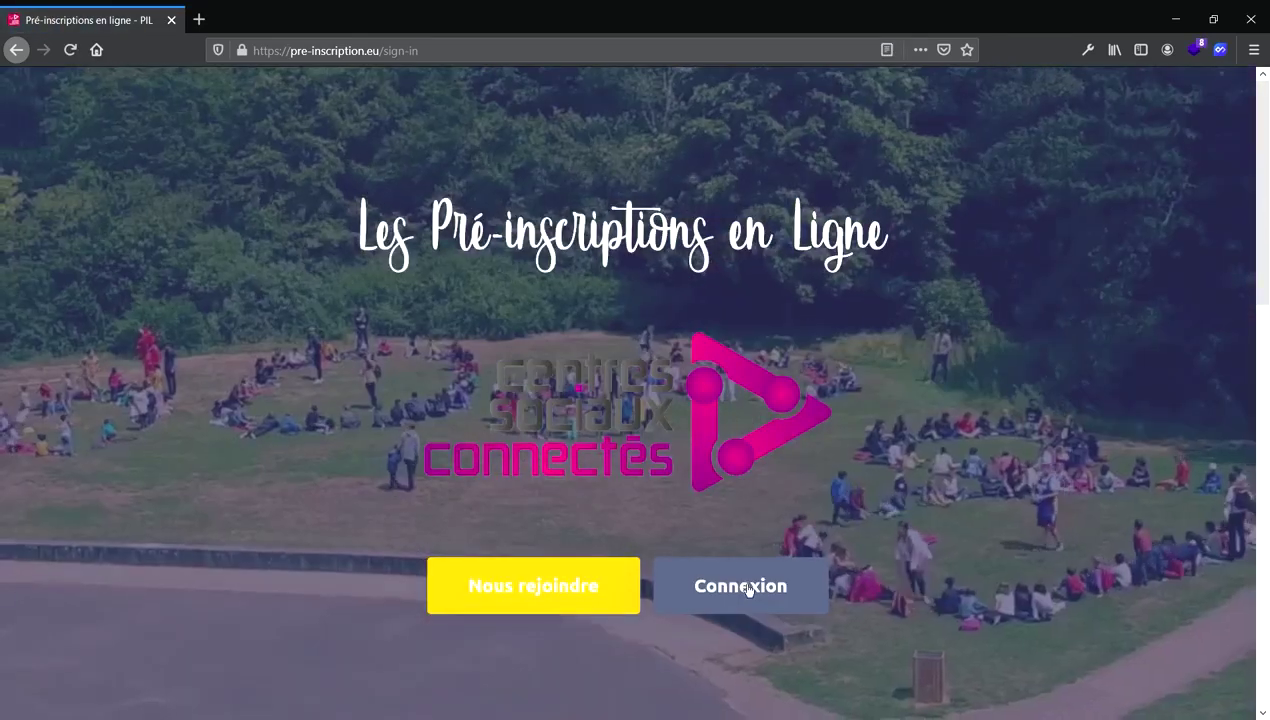
Log in to PIL with the new account's e-mail address and password.
click(745, 587)
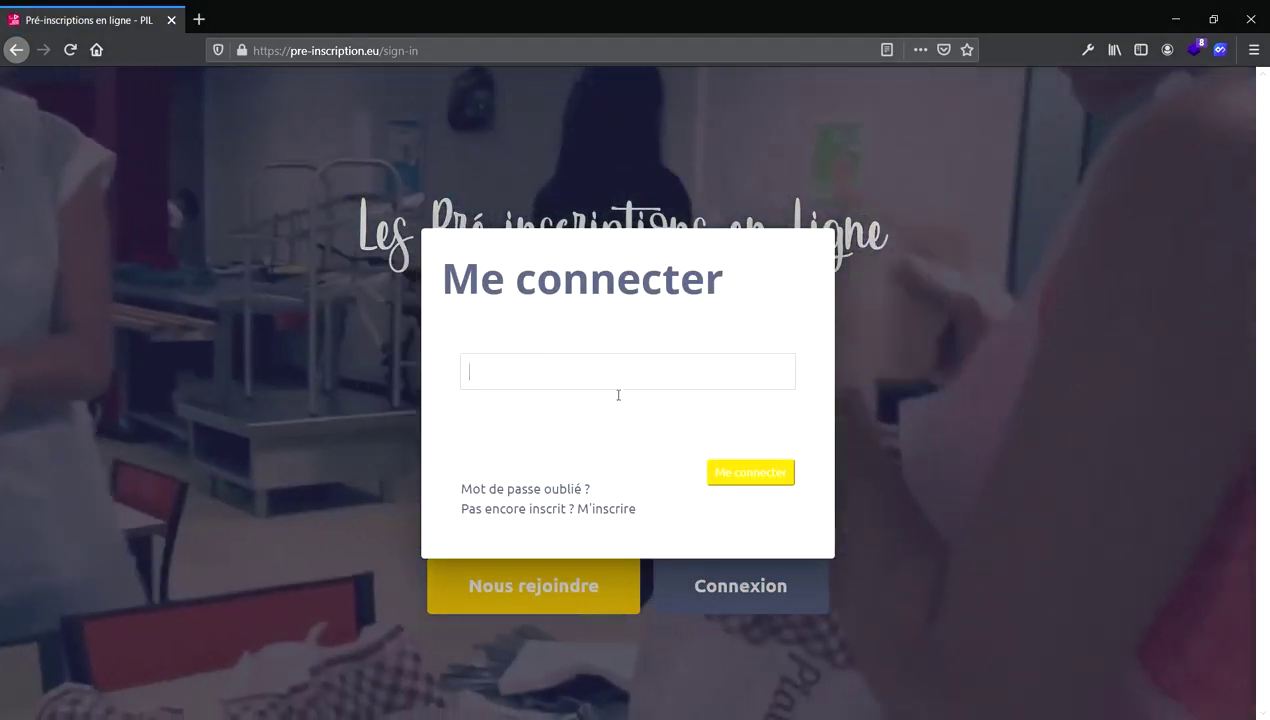
key(ctrl+v)
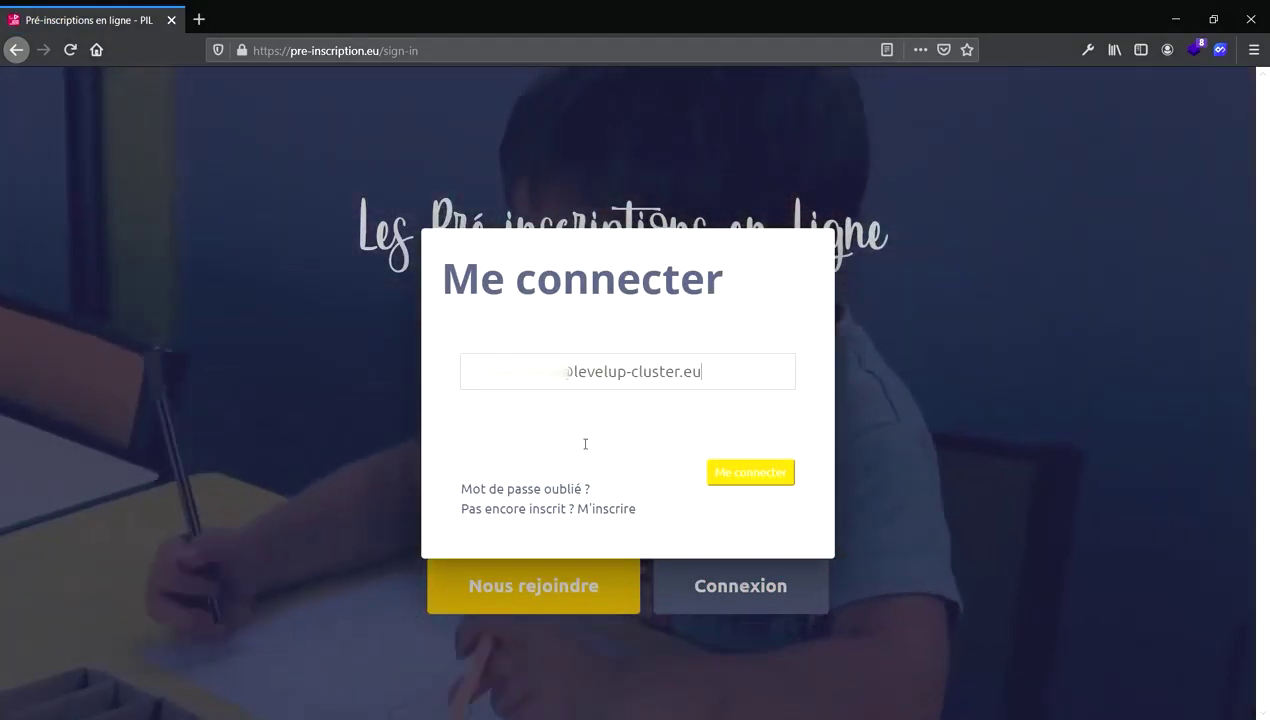
key(Return)
text(••••••)
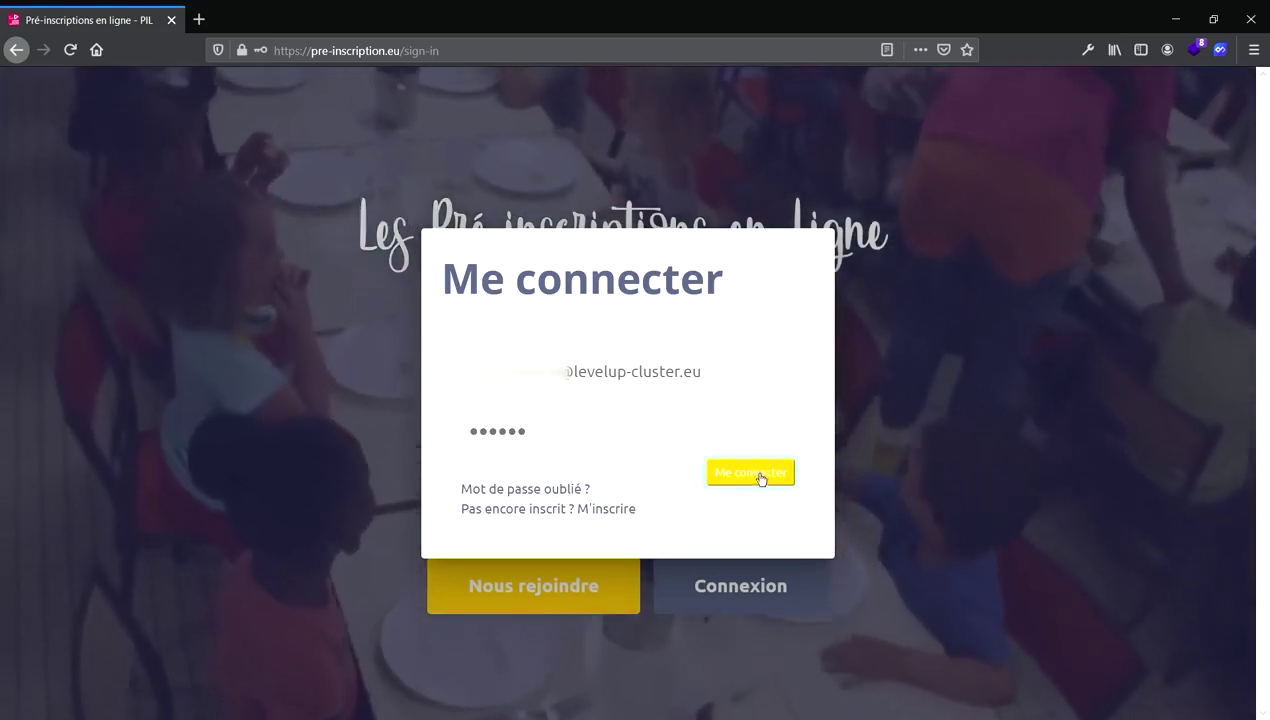
click(762, 475)
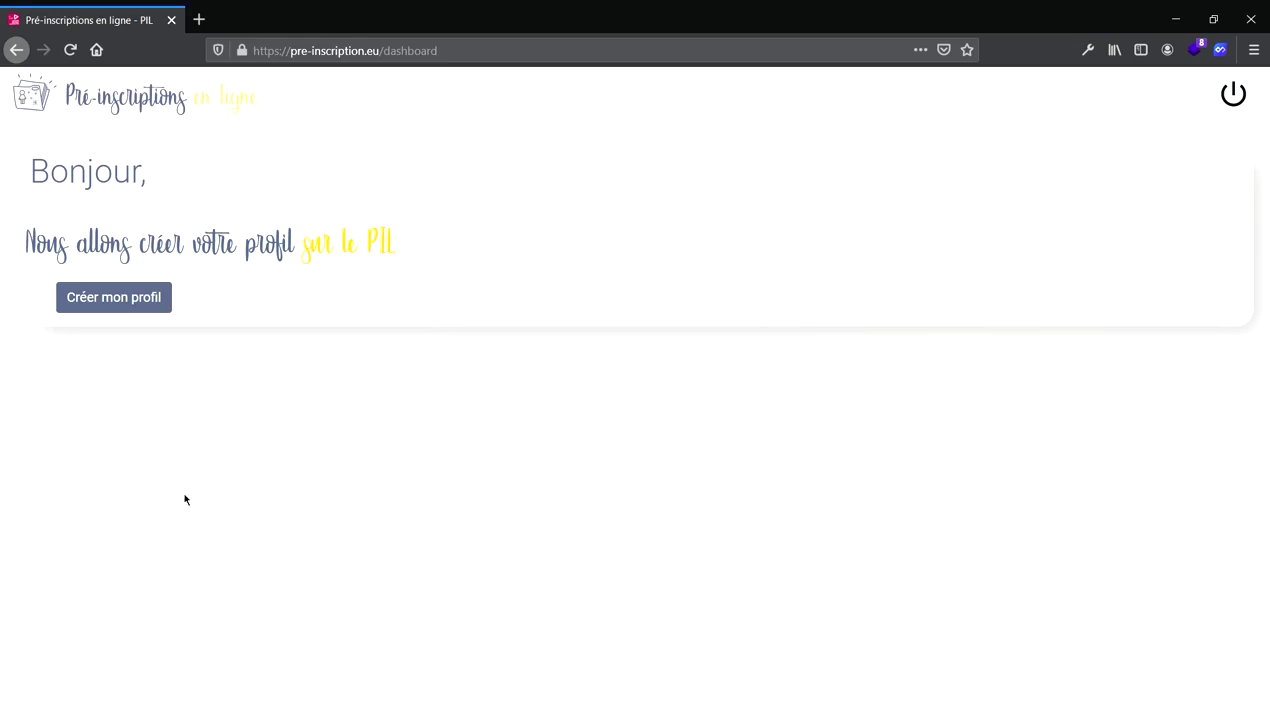
Start the guardian profile as Homme and enter the guardian's first and last name.
click(122, 303)
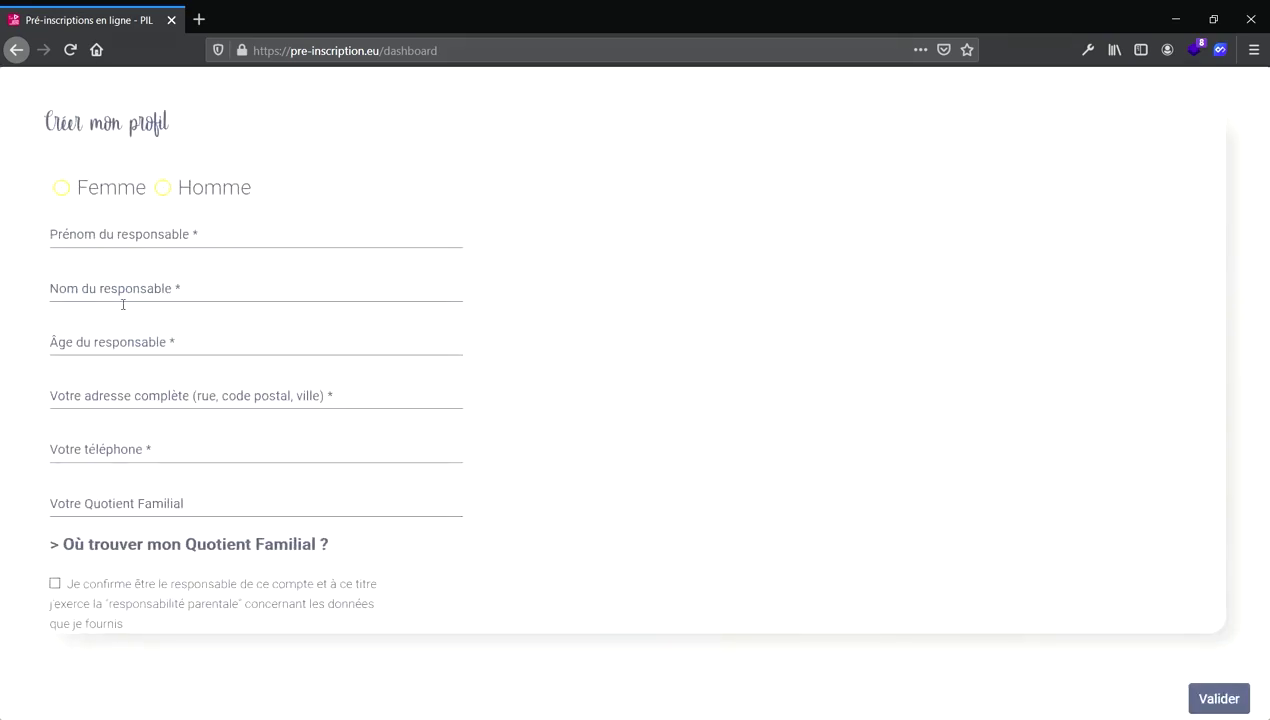
click(176, 195)
click(174, 244)
text(Jean)
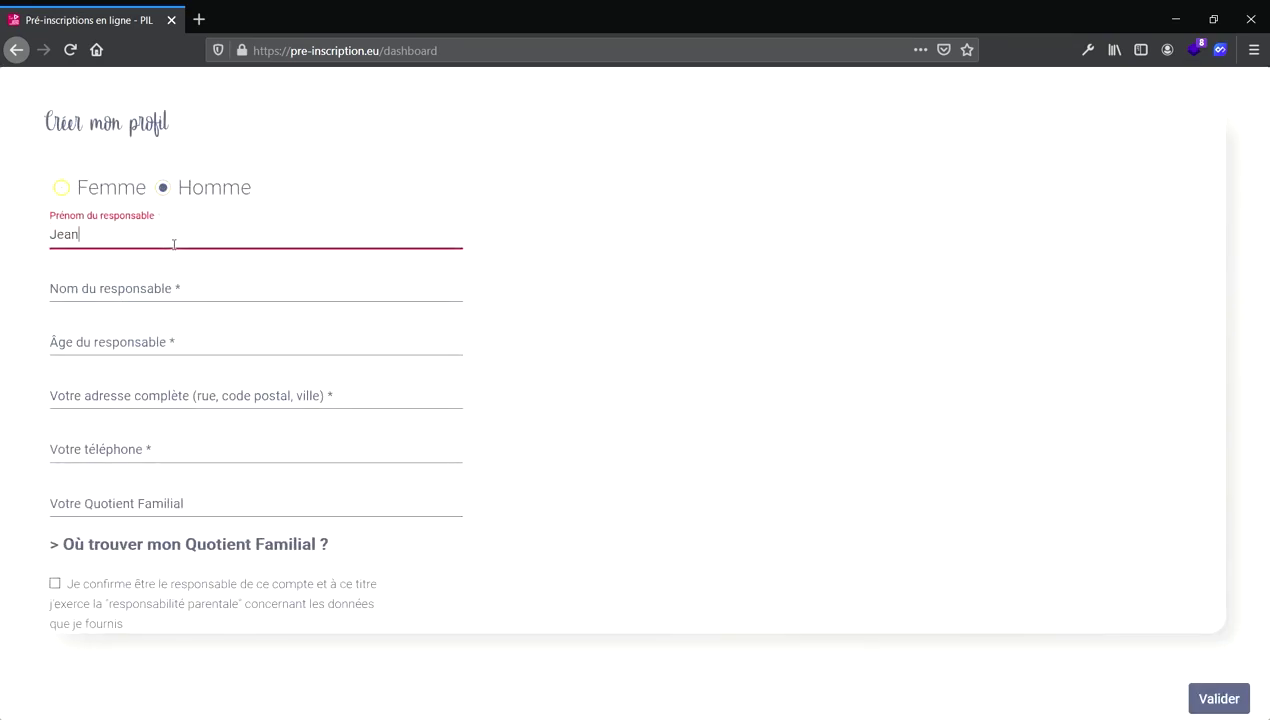
click(156, 296)
text(Duo)
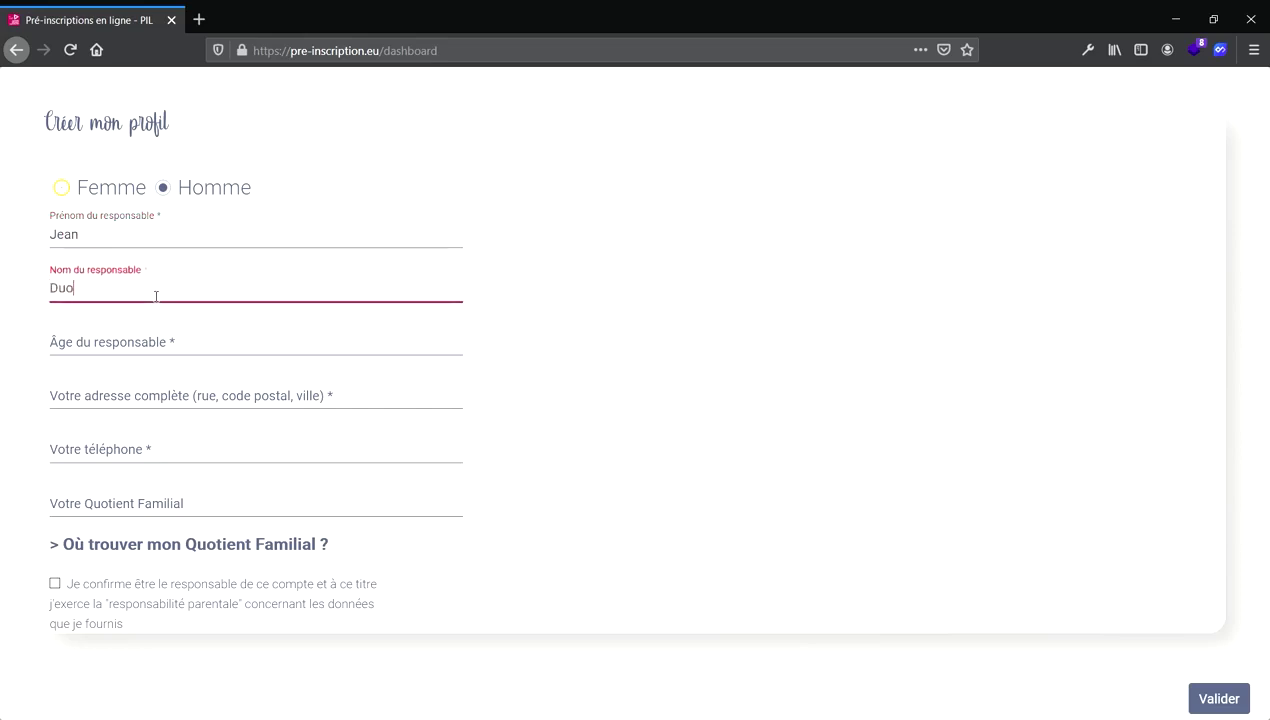
key(BackSpace)
text(pont)
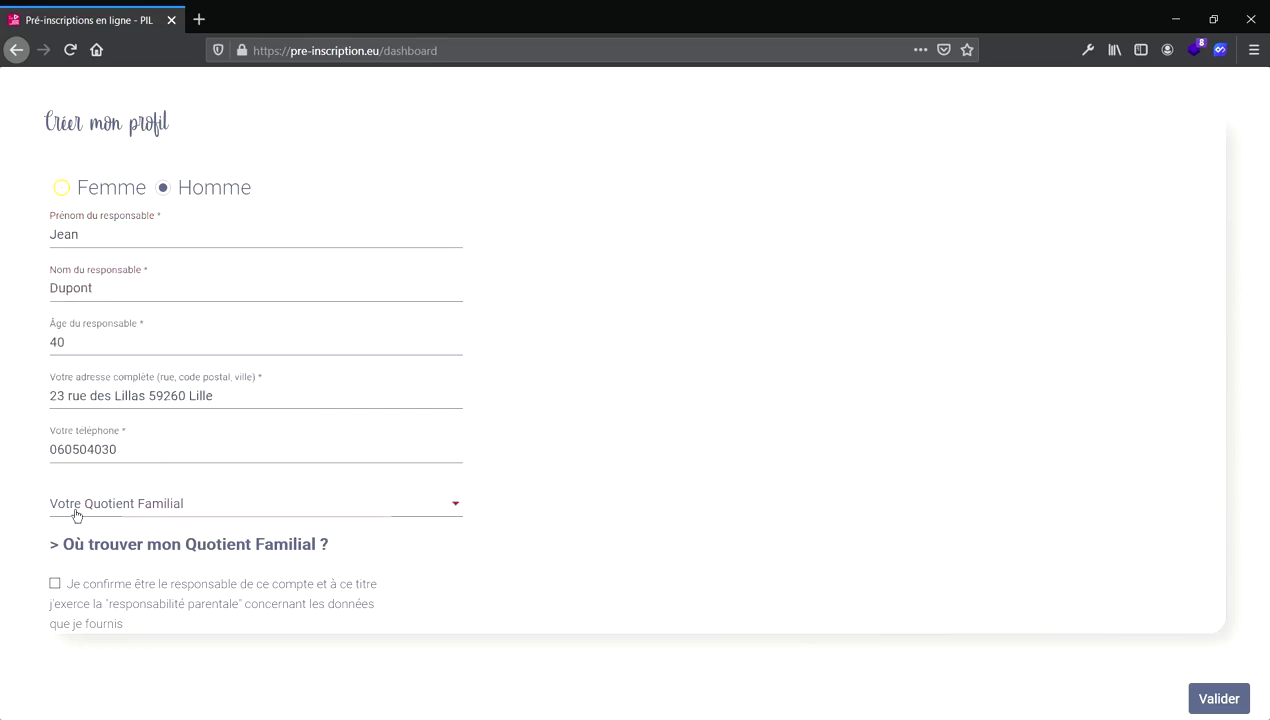
Set the quotient familial to QF2 (370-499€) and view its help example.
click(76, 515)
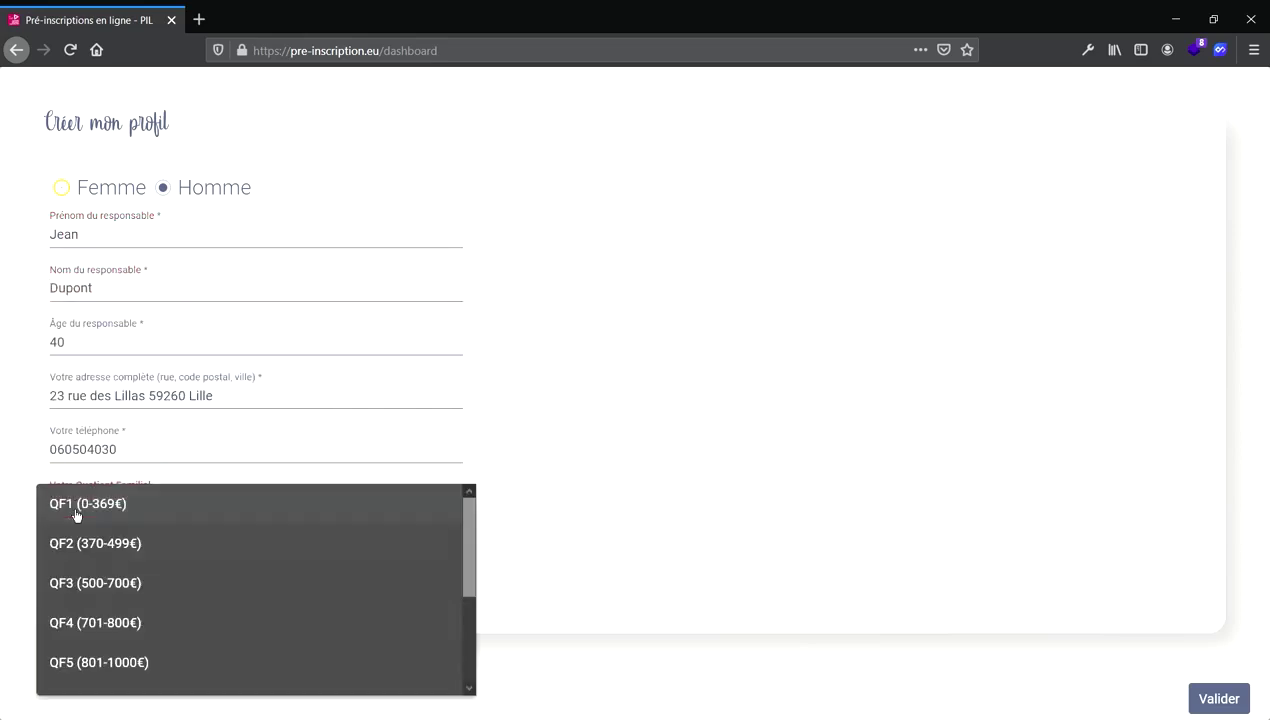
click(158, 563)
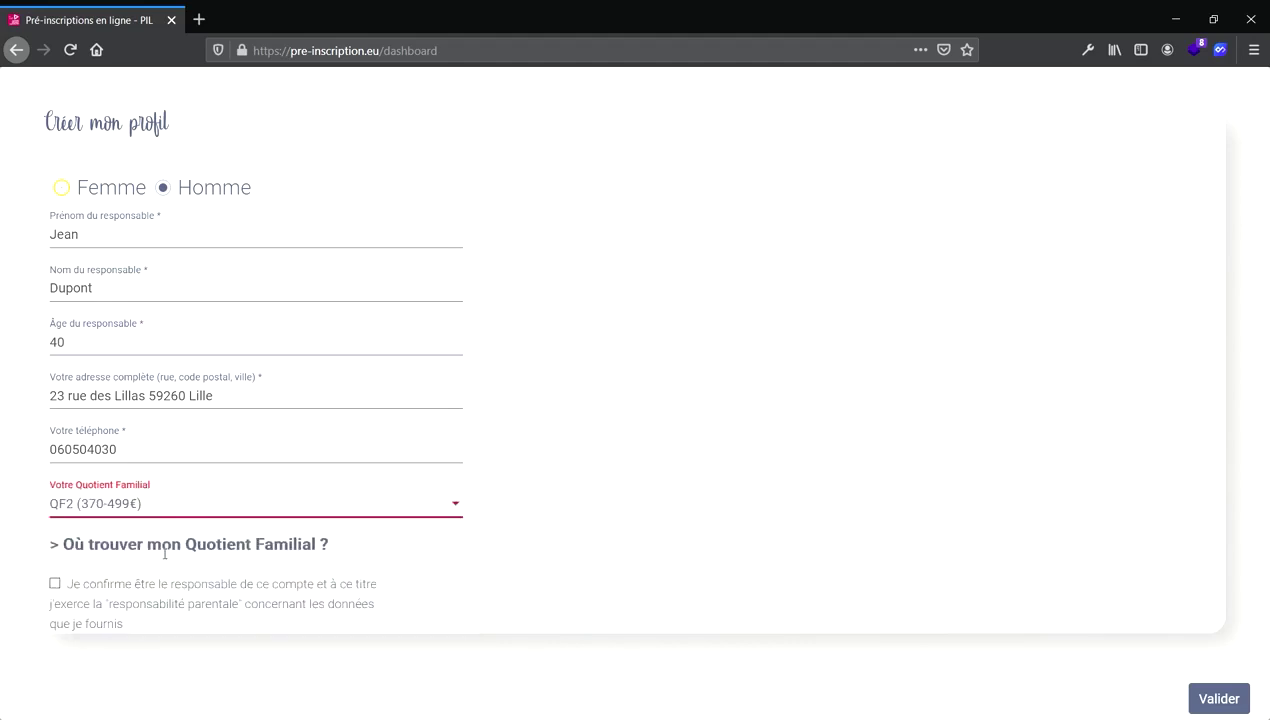
click(133, 563)
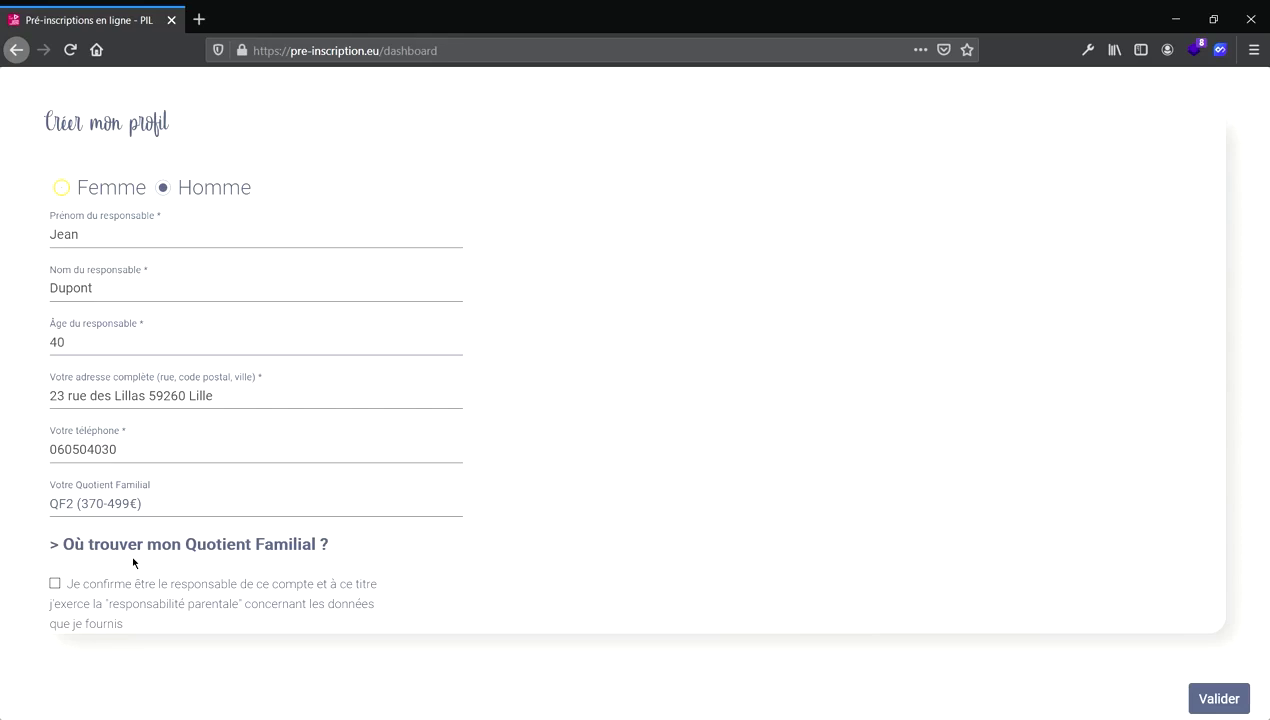
click(147, 555)
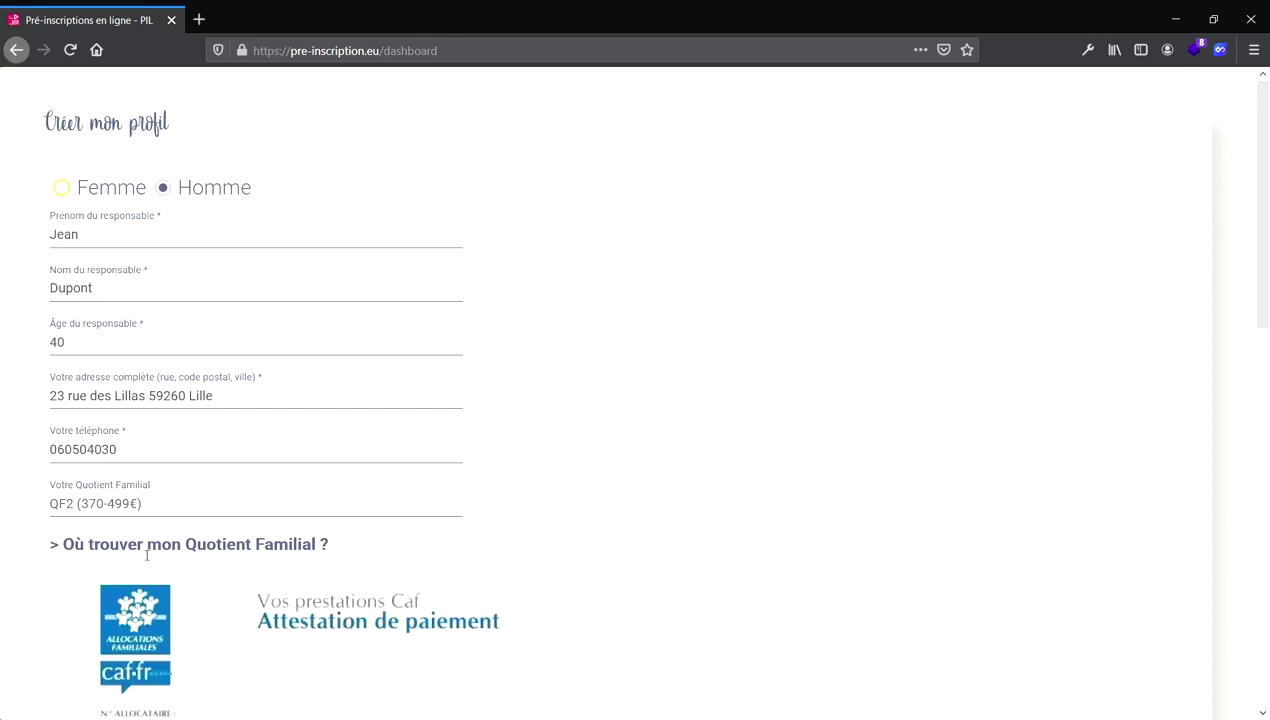
scroll(291, 582, down, 7)
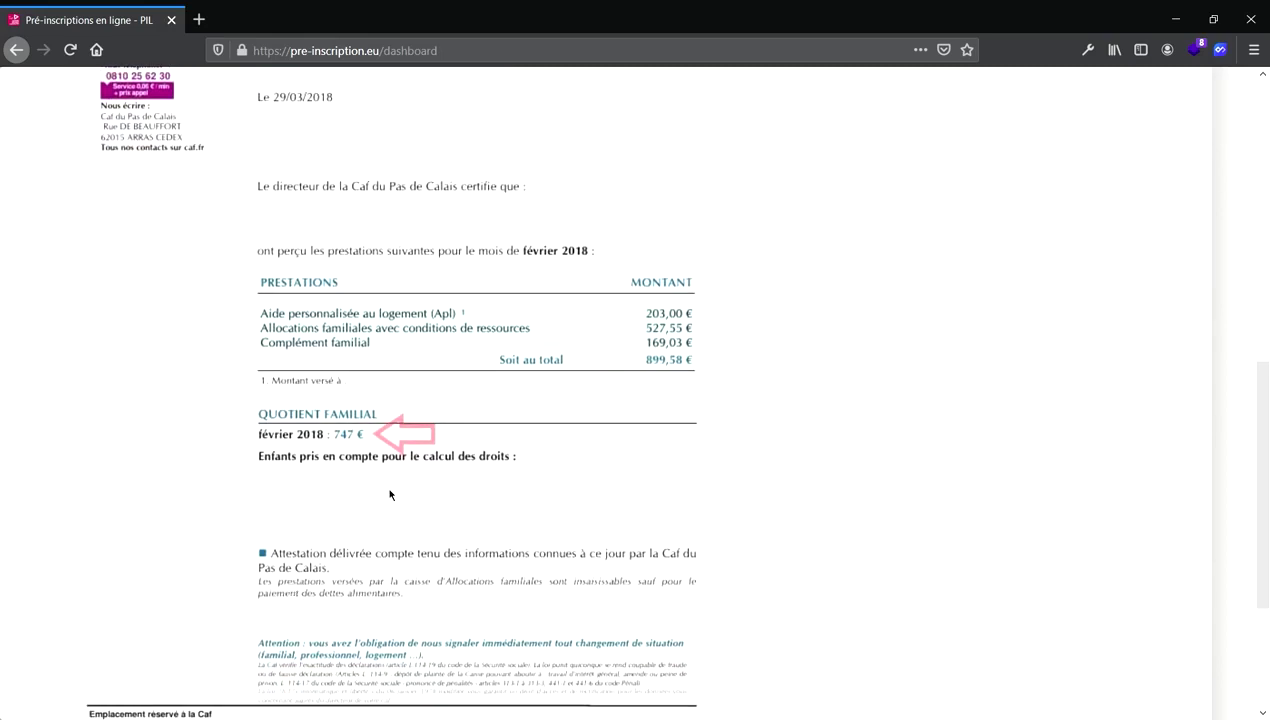
scroll(390, 494, up, 7)
click(125, 546)
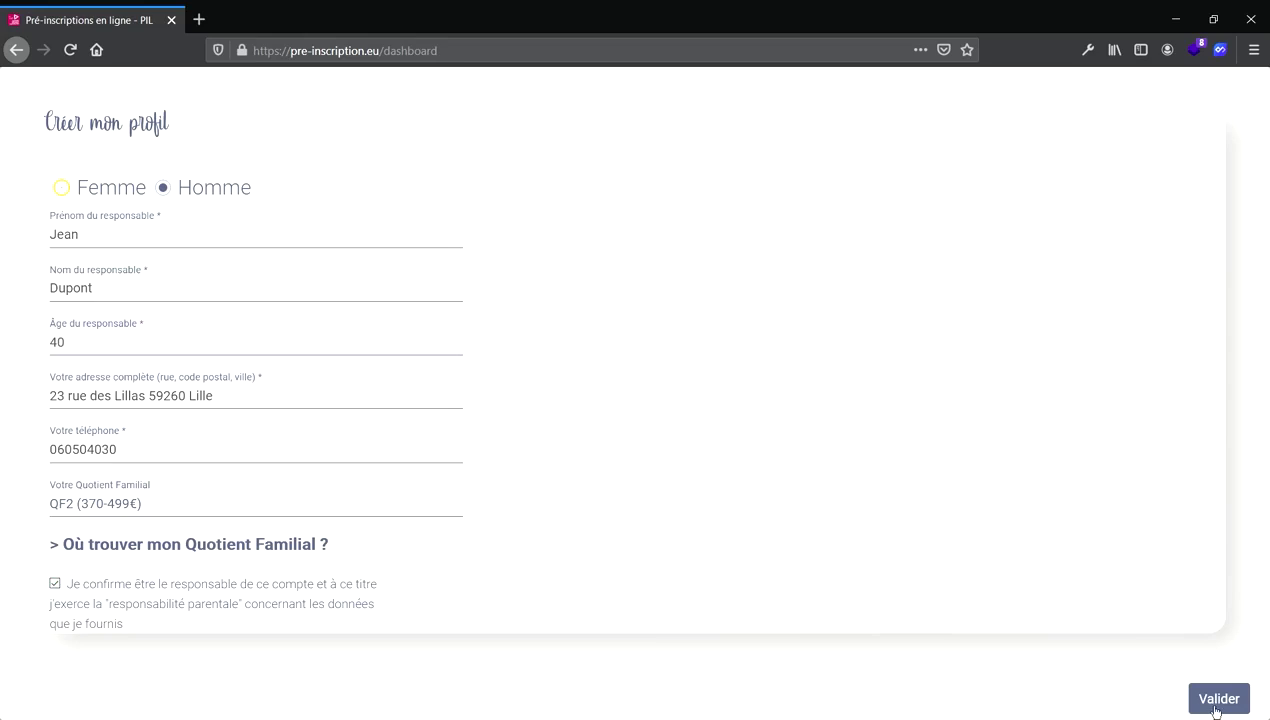
Submit the completed guardian profile.
click(1217, 700)
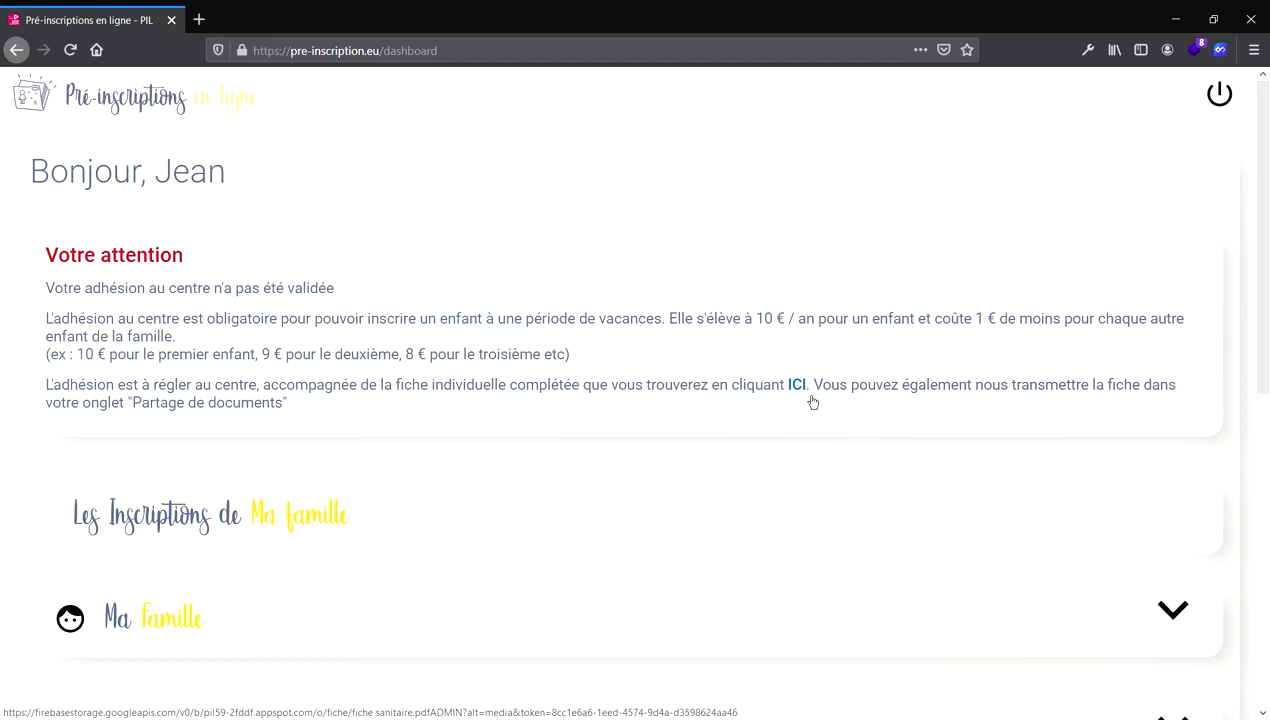
Open the individual membership form PDF, fill in the member's identification details, then close its tab.
click(811, 398)
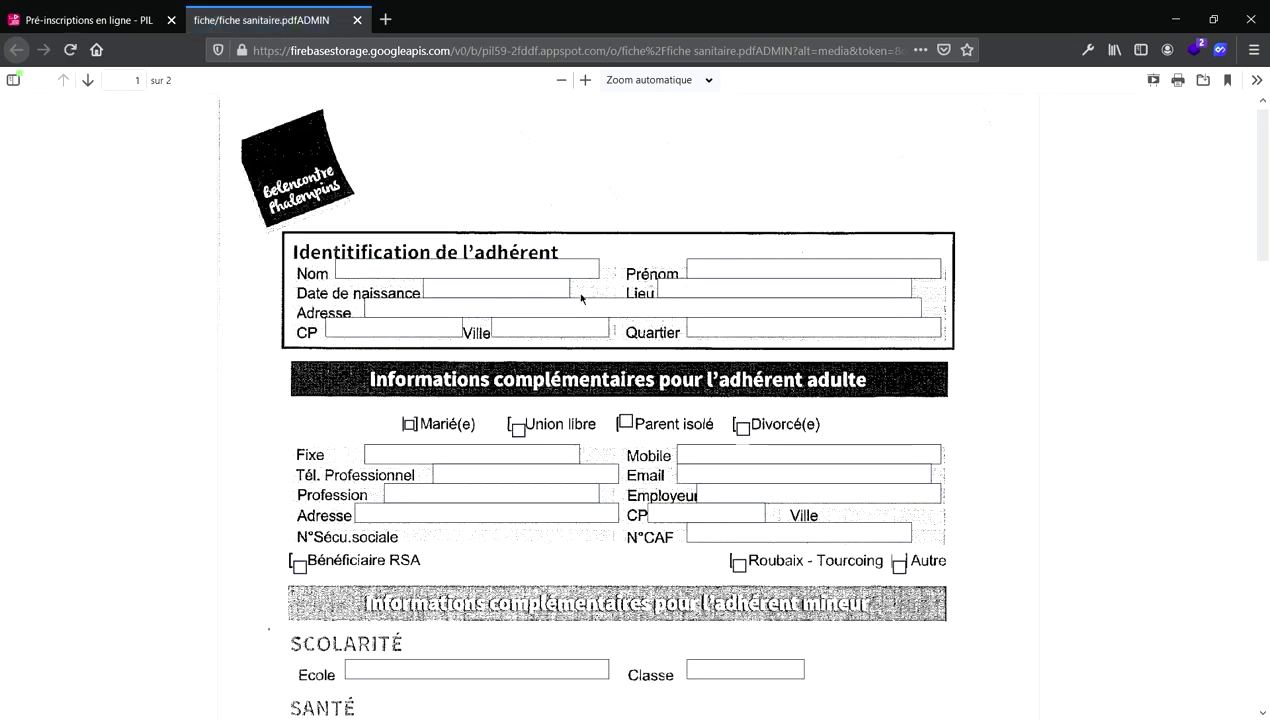
click(562, 274)
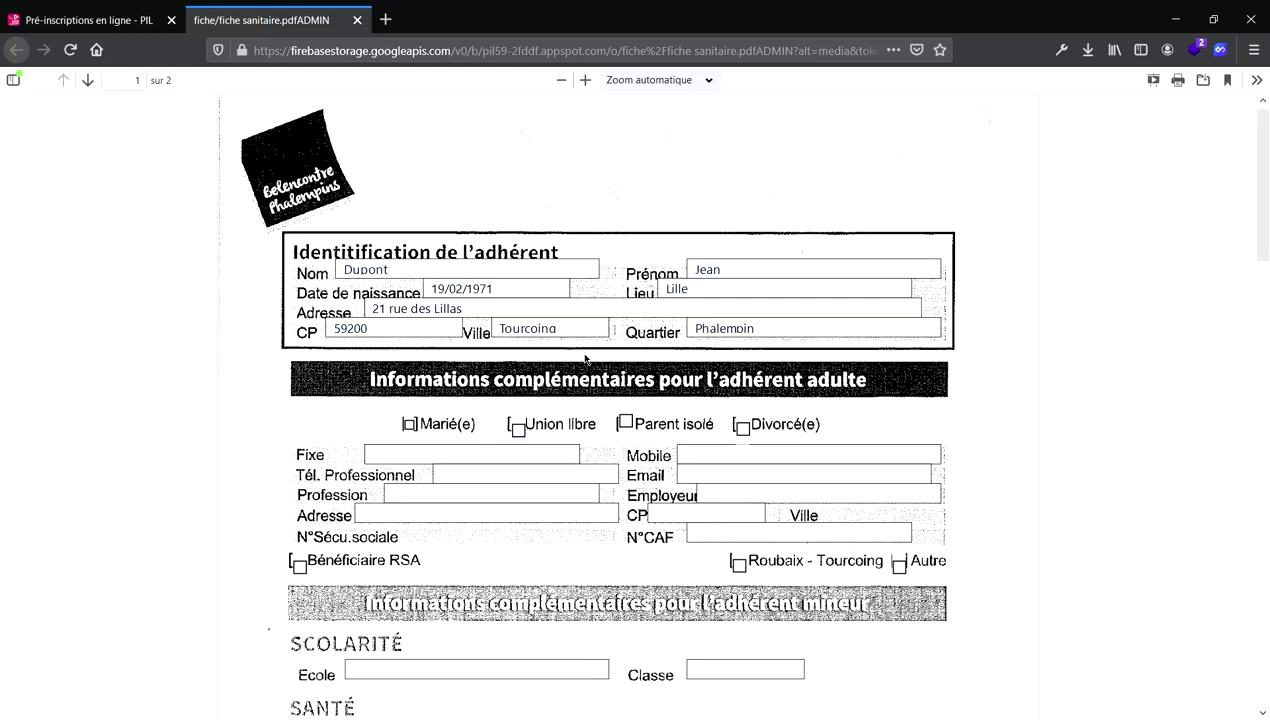
scroll(580, 362, up, 1)
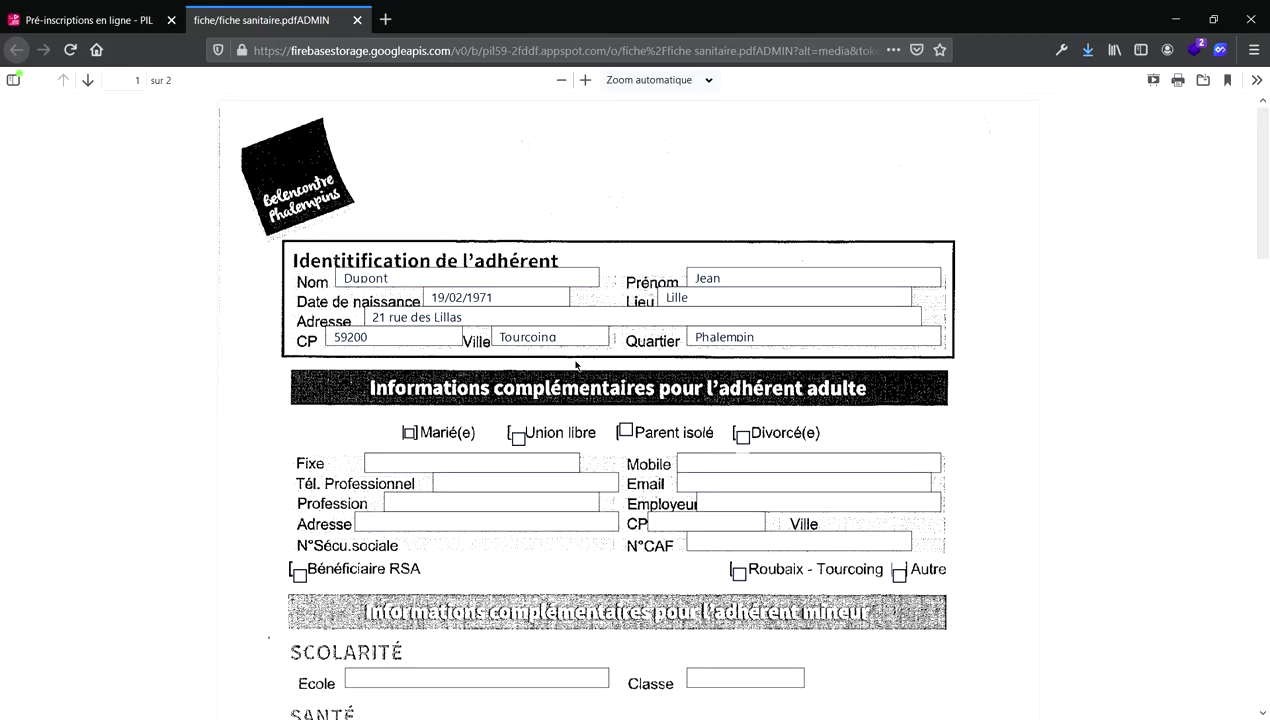
click(357, 21)
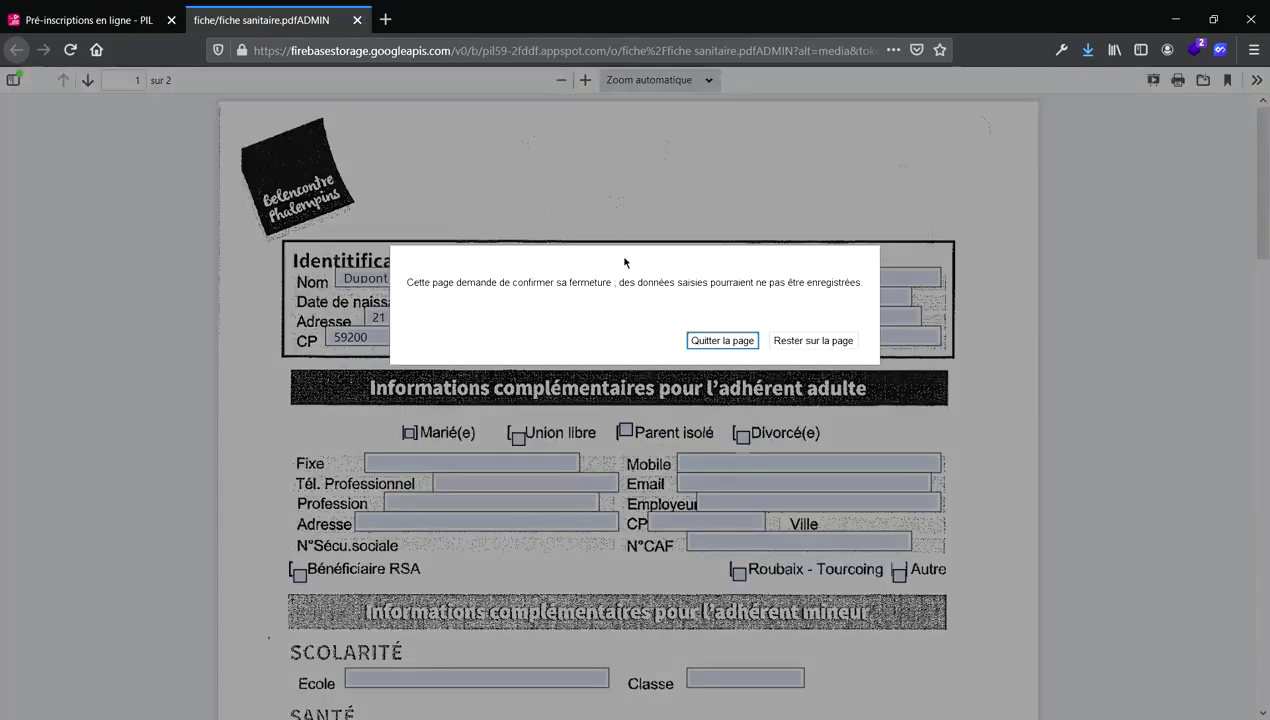
Leave the form page and upload the filled form under Partage de documents as 'Fiche individuelle'.
click(698, 342)
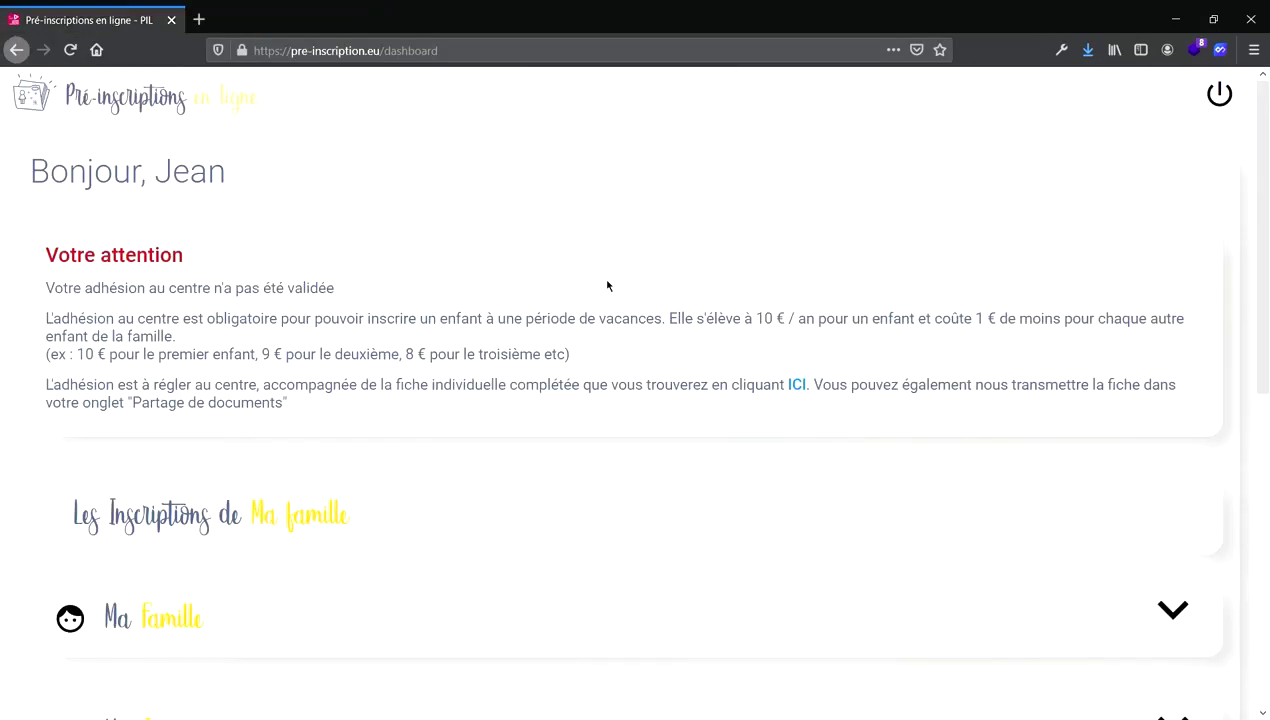
scroll(596, 334, down, 6)
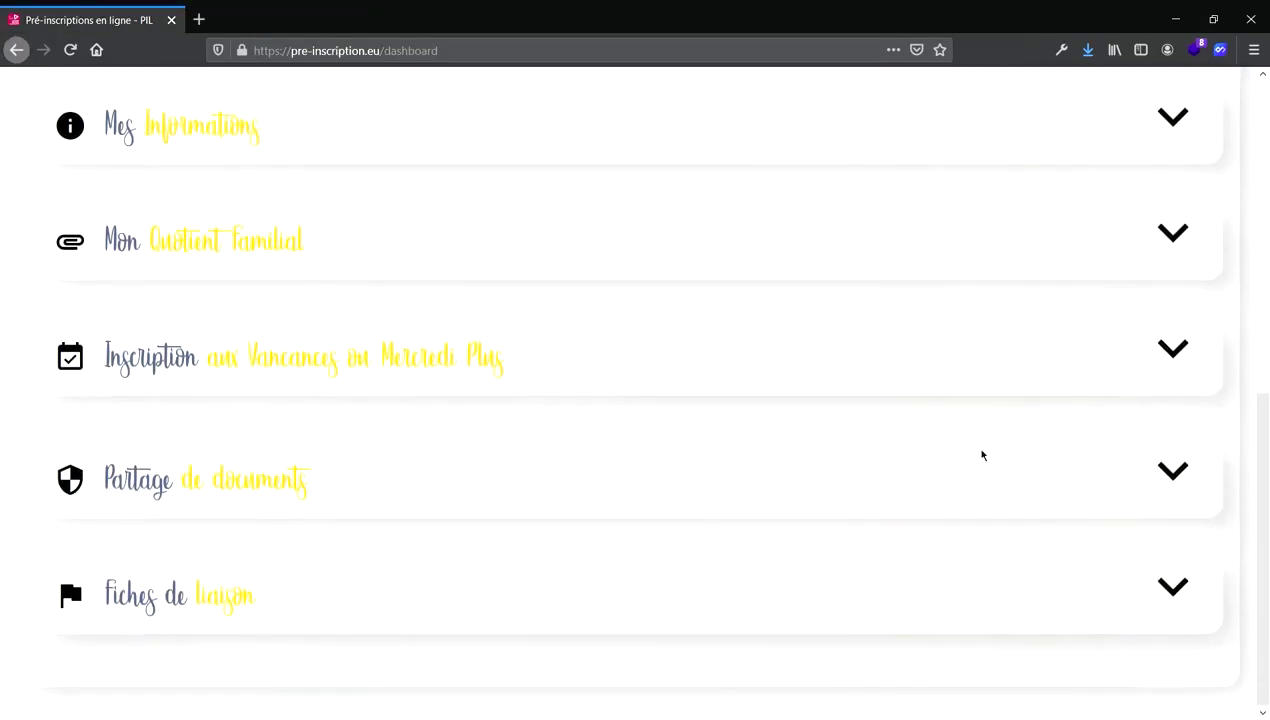
click(1180, 482)
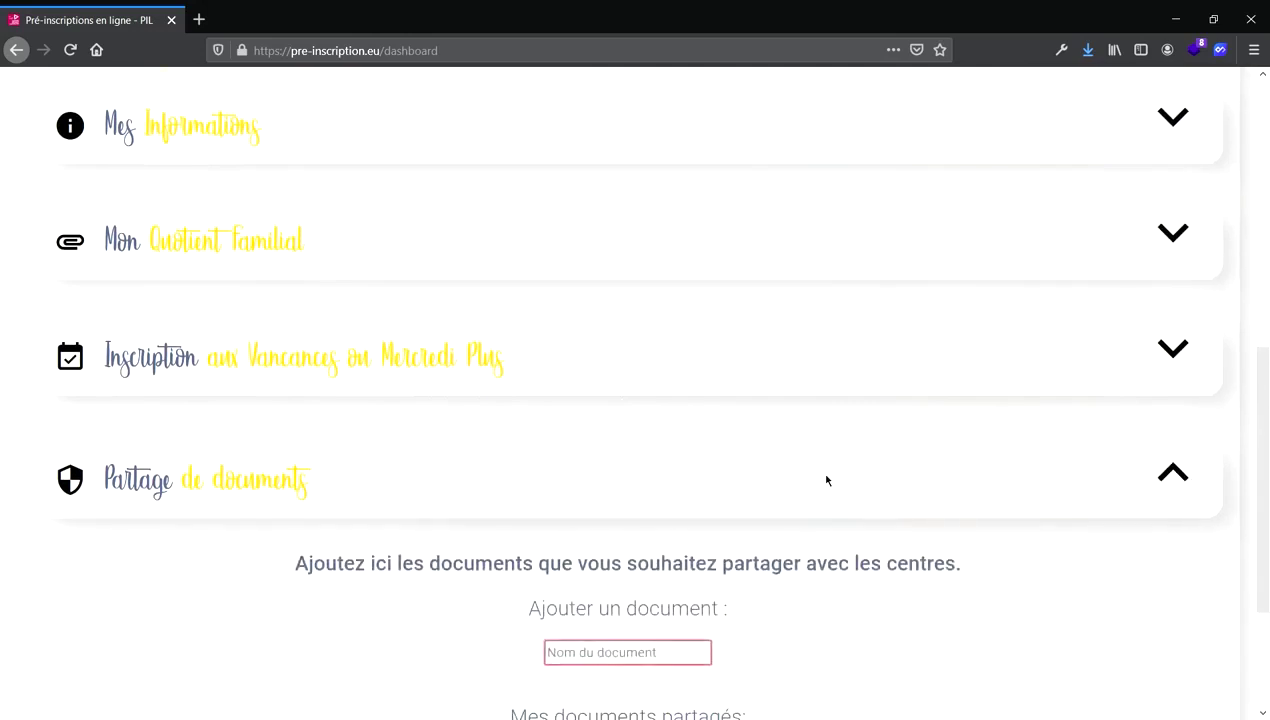
scroll(826, 480, down, 1)
click(658, 528)
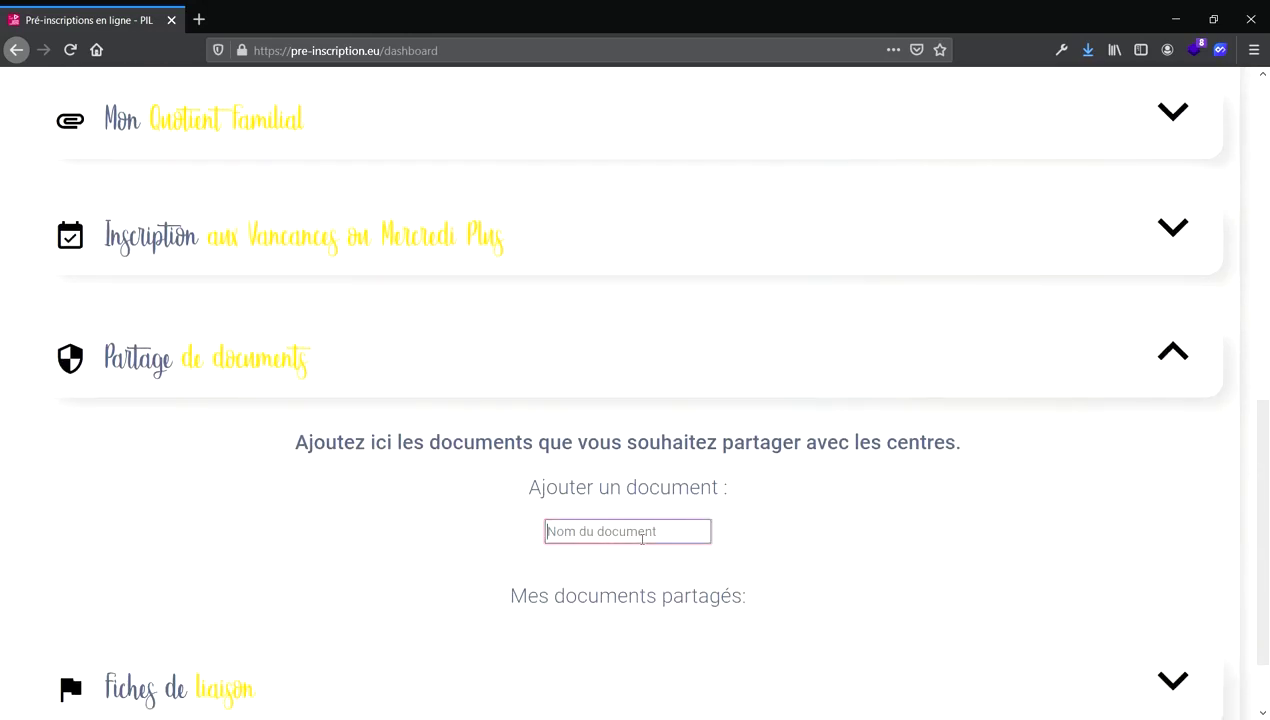
text(Fiche )
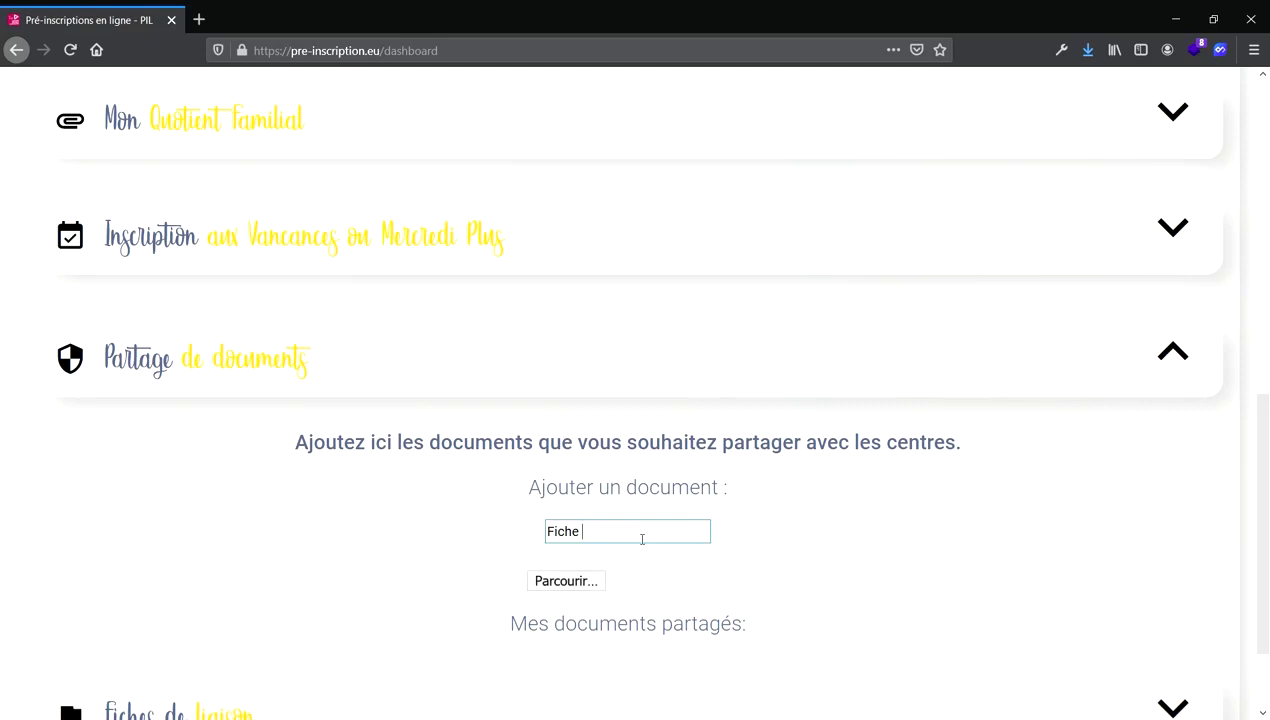
text(individuelle)
click(571, 580)
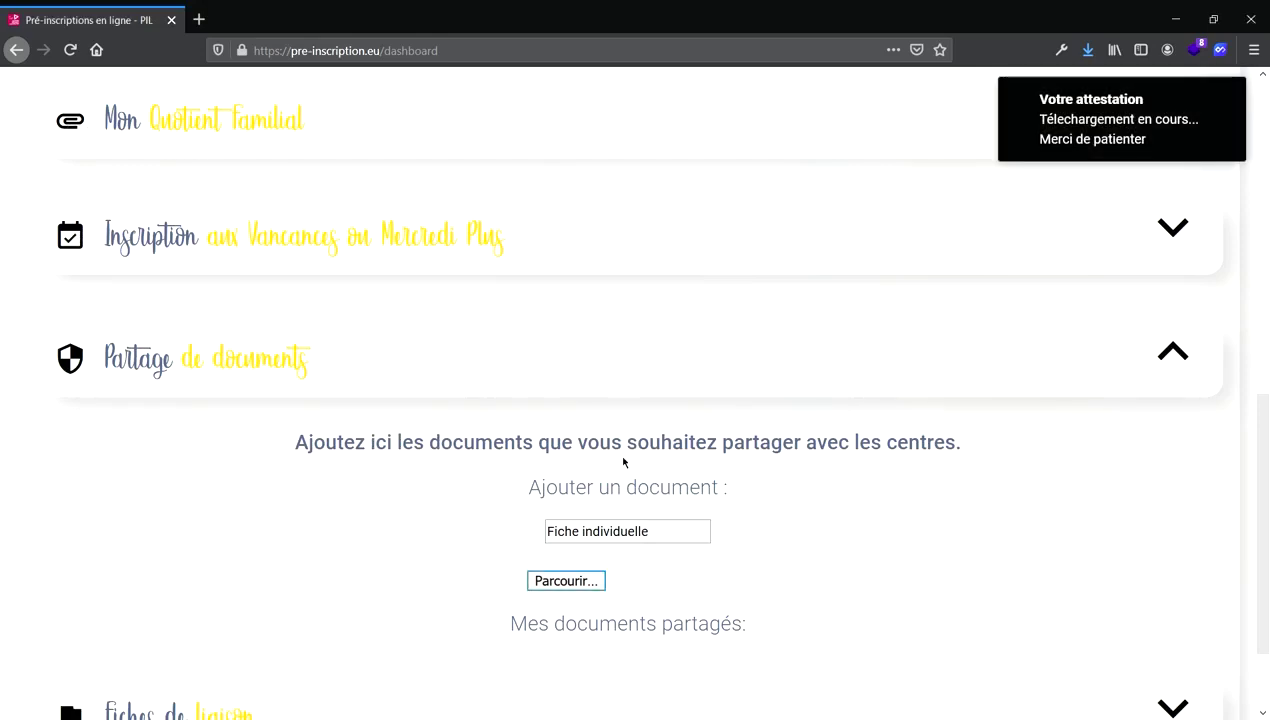
Open the shared 'Fiche individuelle' to check it, then collapse Partage de documents.
scroll(595, 535, down, 1)
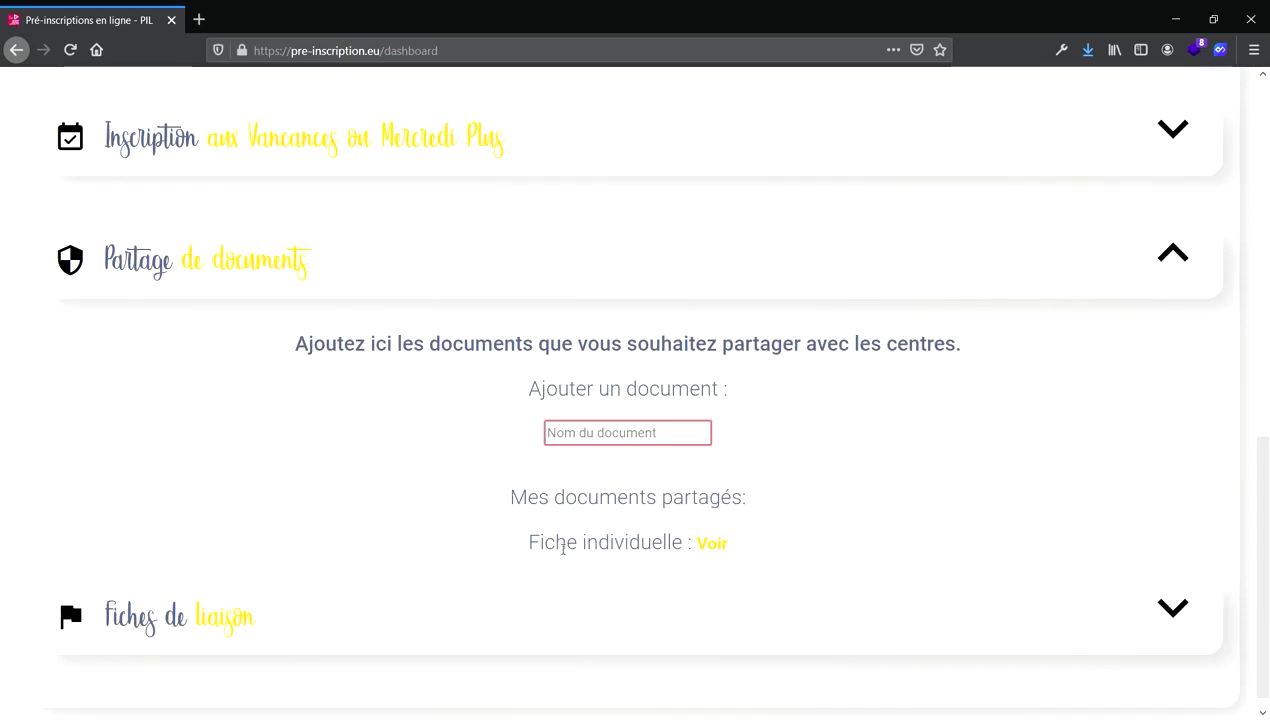
click(714, 545)
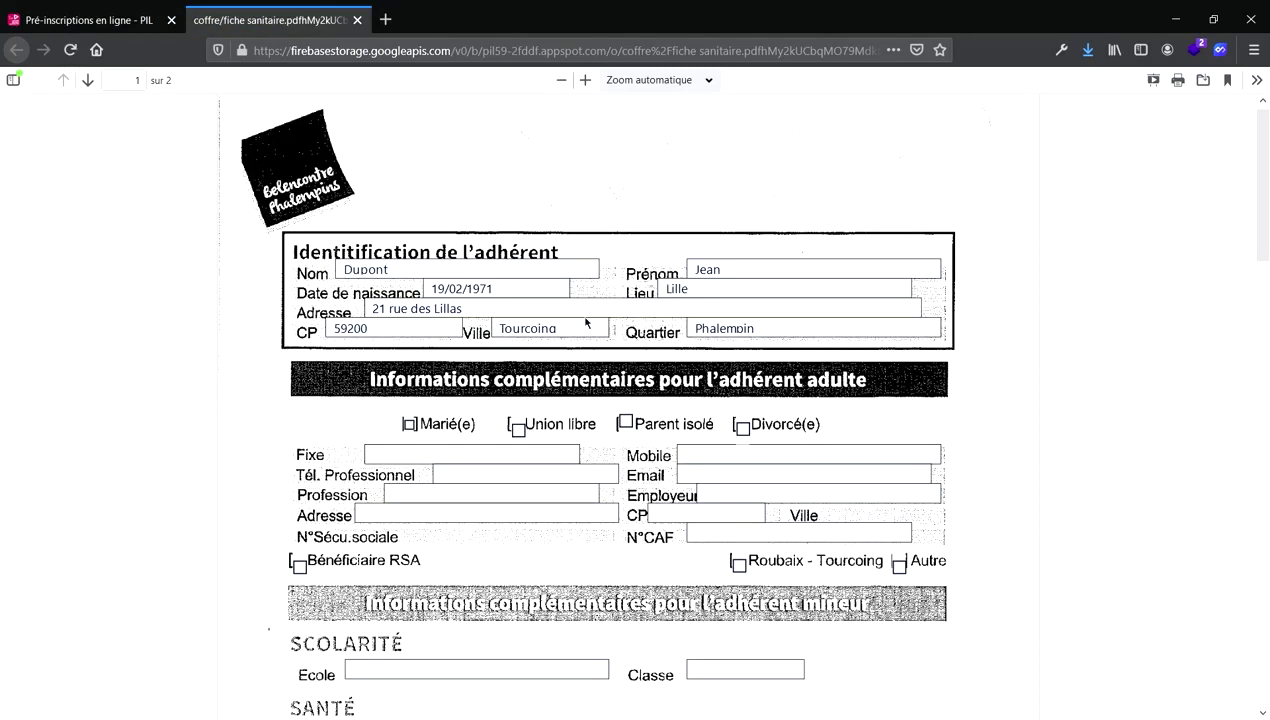
key(ctrl+w)
click(1165, 238)
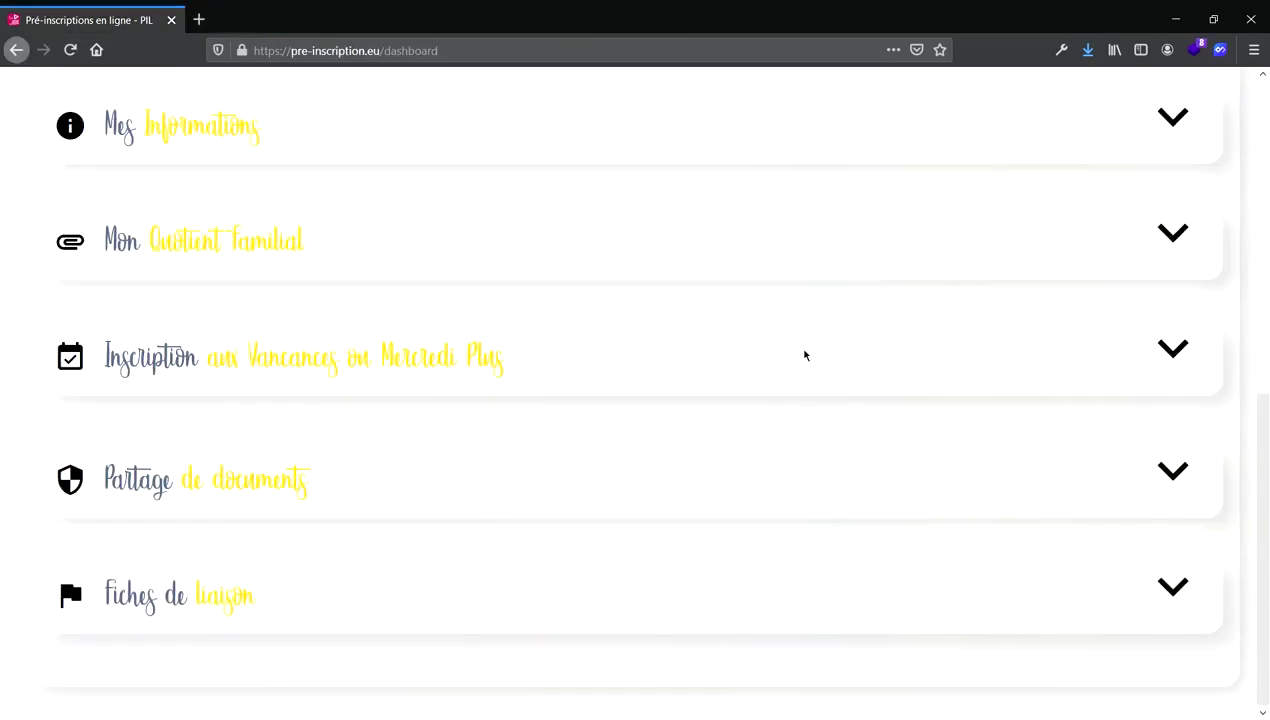
Expand Ma famille and start adding a new child.
scroll(805, 355, up, 3)
scroll(805, 355, up, 4)
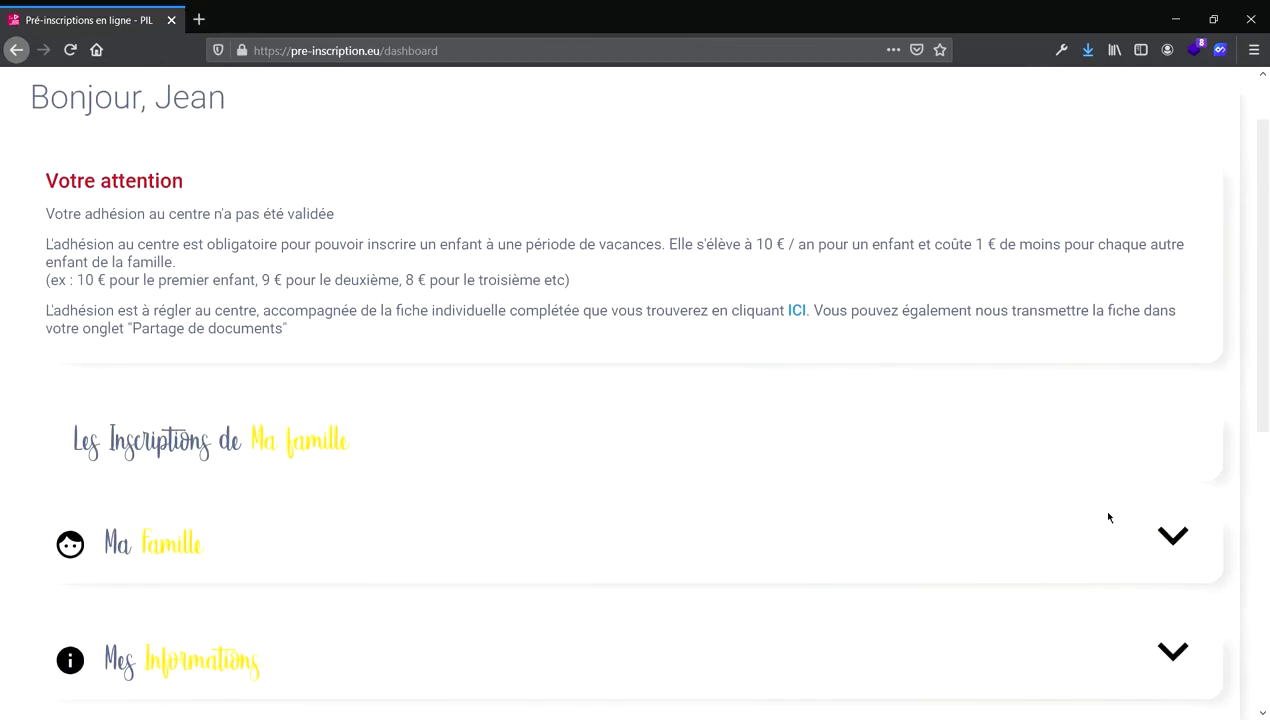
click(1166, 541)
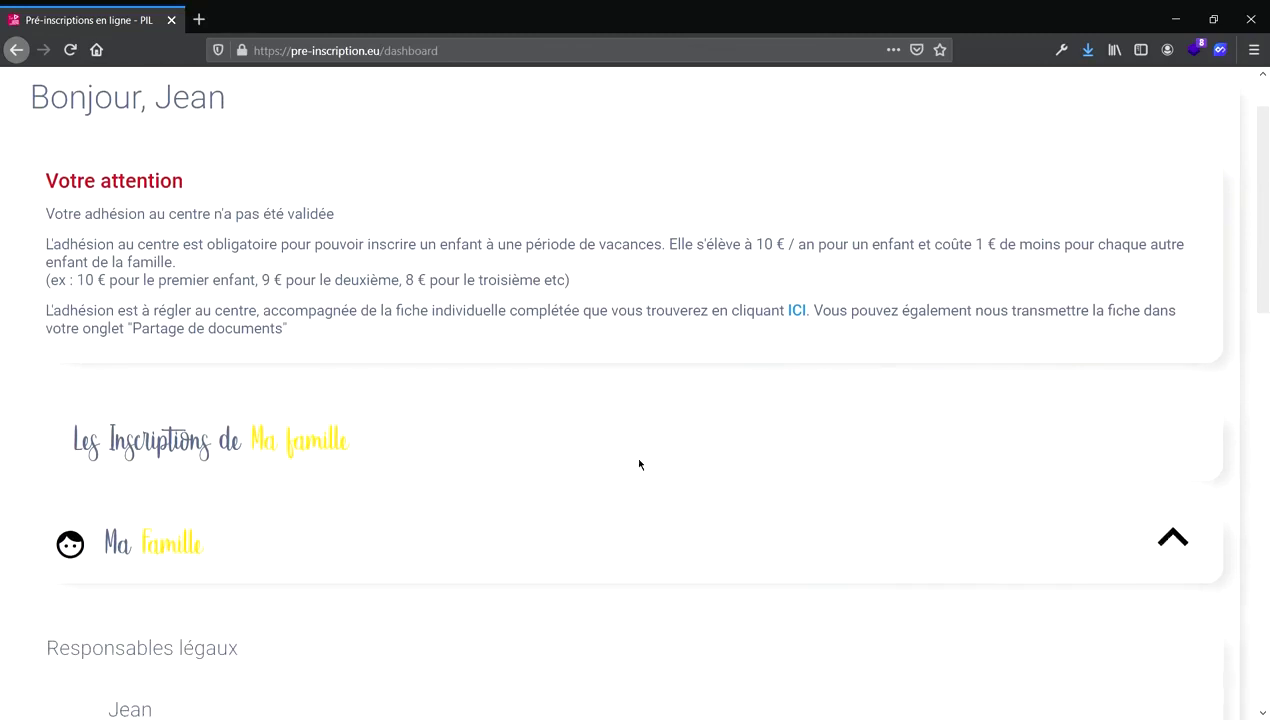
scroll(287, 556, down, 1)
scroll(287, 556, down, 5)
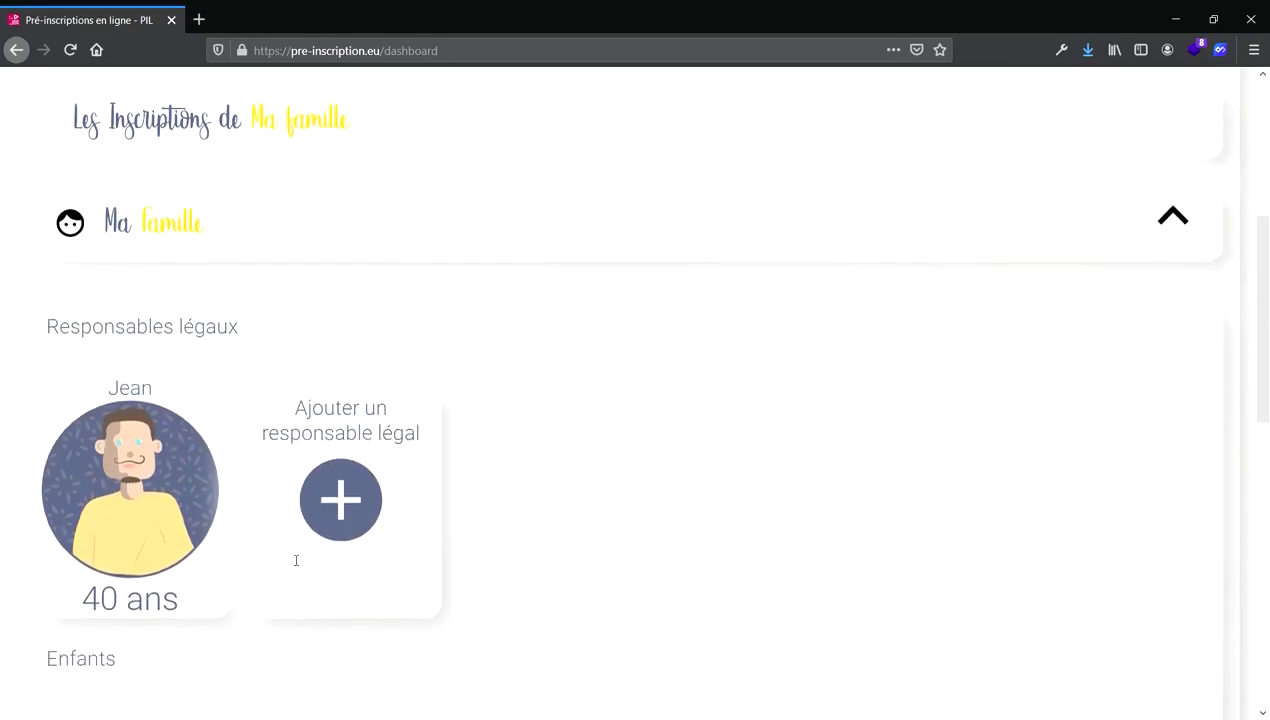
scroll(284, 487, down, 1)
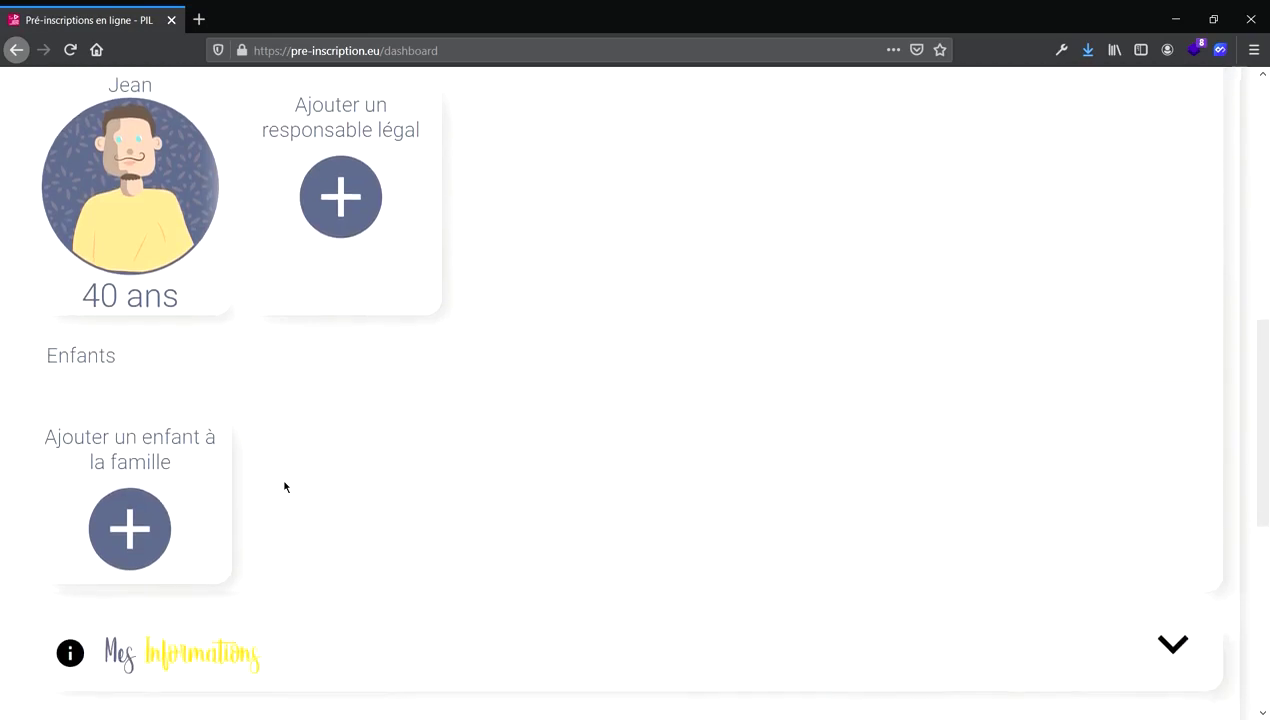
click(114, 516)
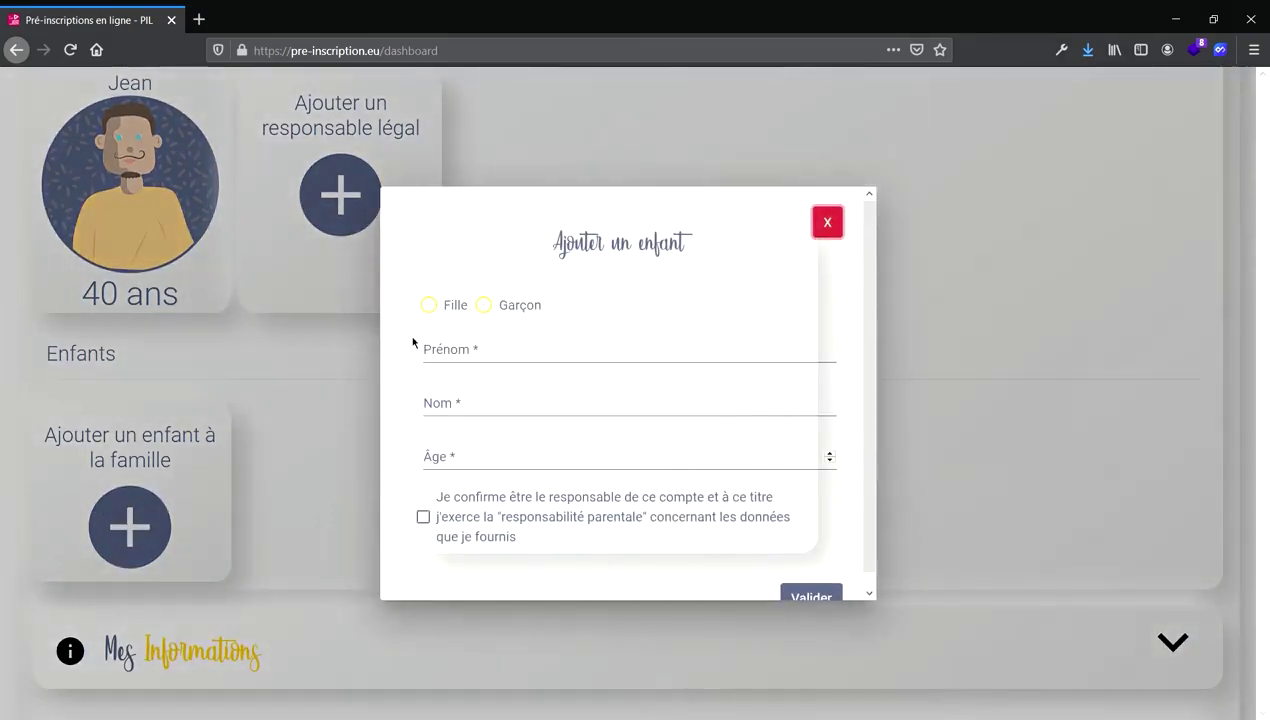
Enter the child as a Garçon aged 10 with first and last name, confirm responsibility, and save.
click(492, 318)
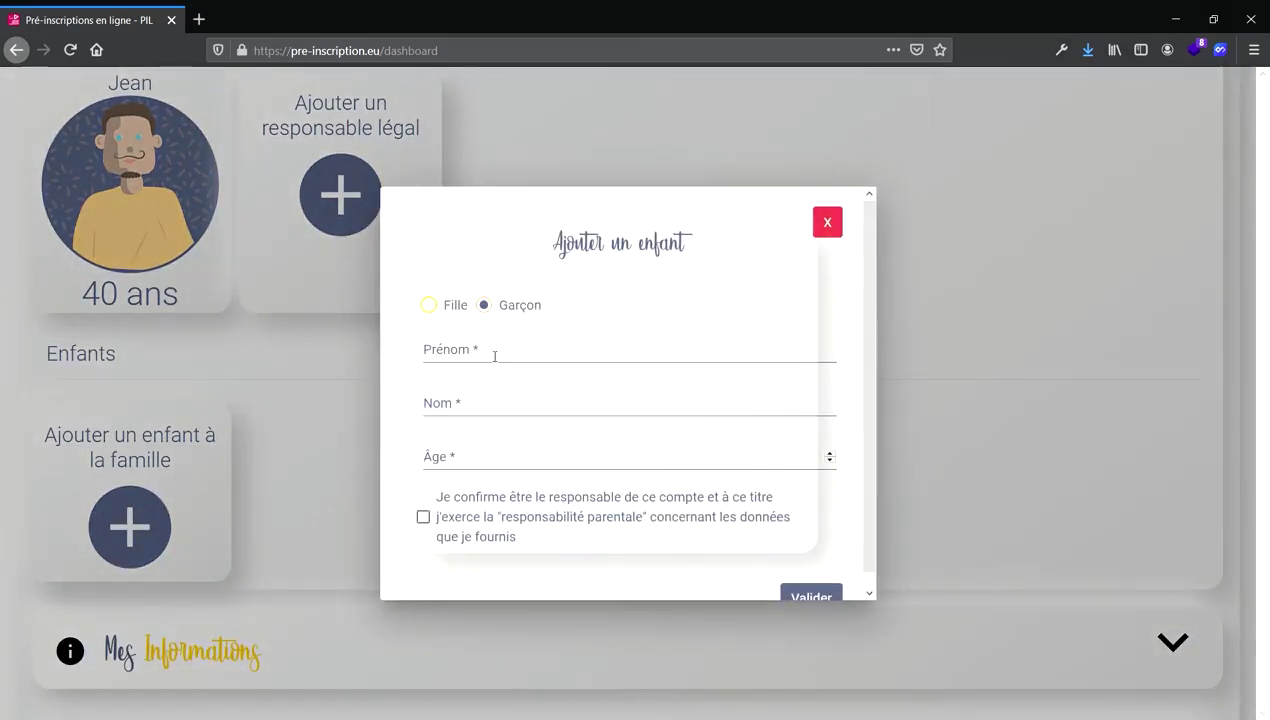
click(494, 356)
text(Mi)
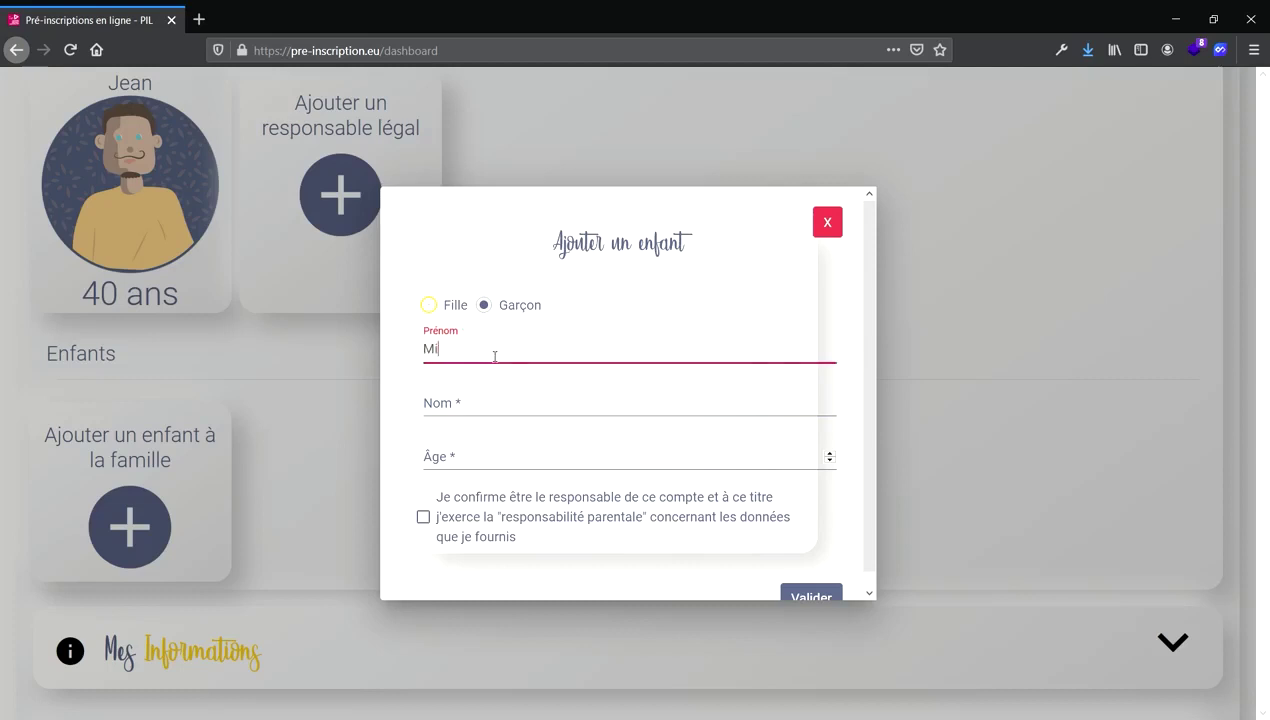
text(chel)
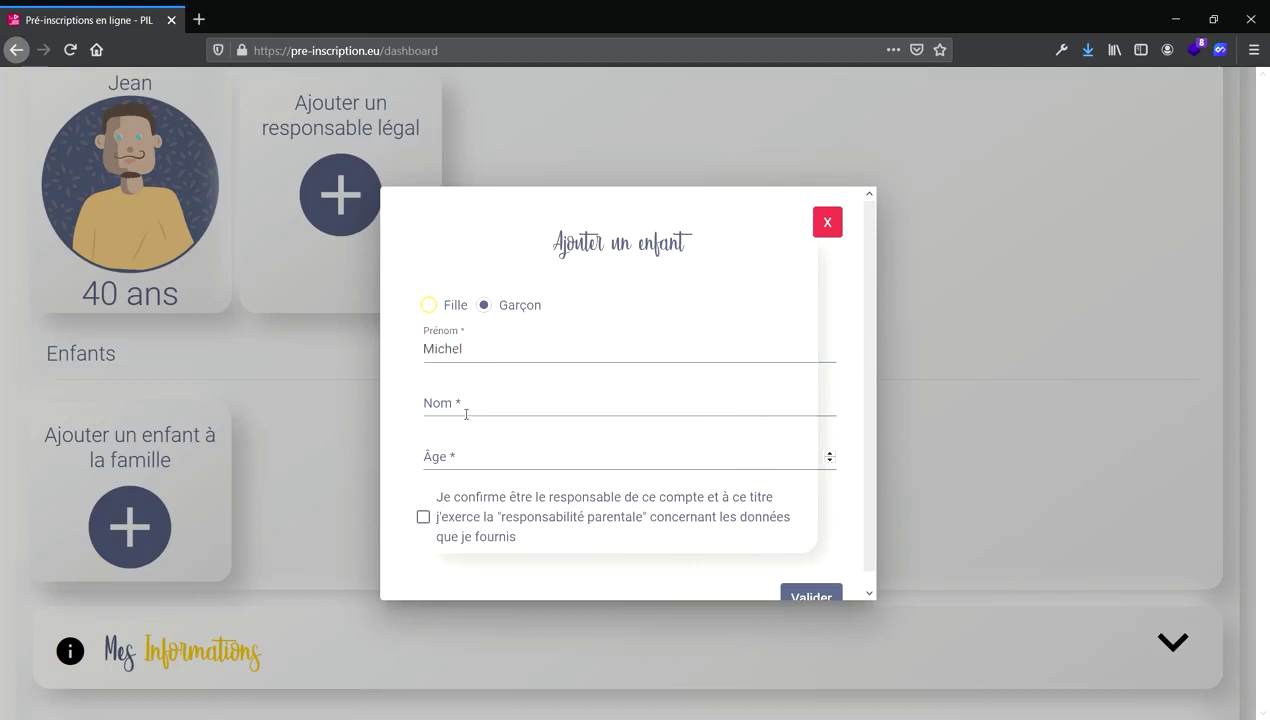
click(464, 415)
text(Dupont)
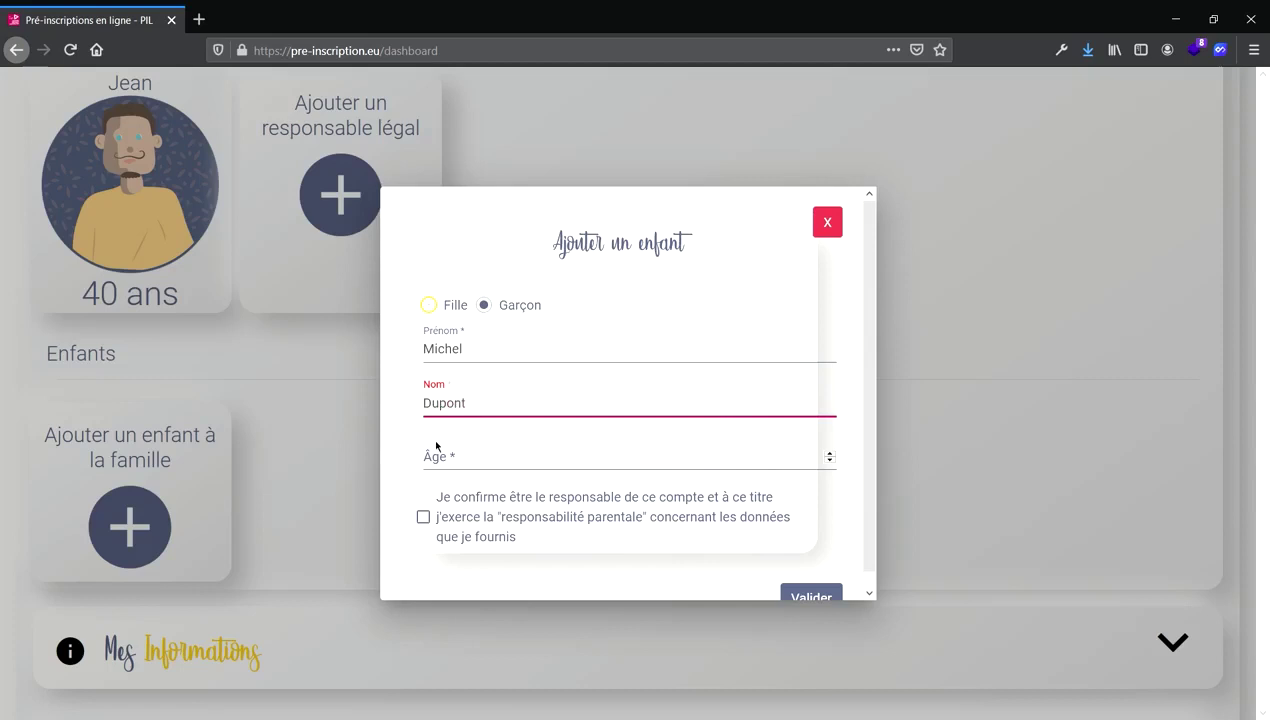
click(452, 462)
text(10)
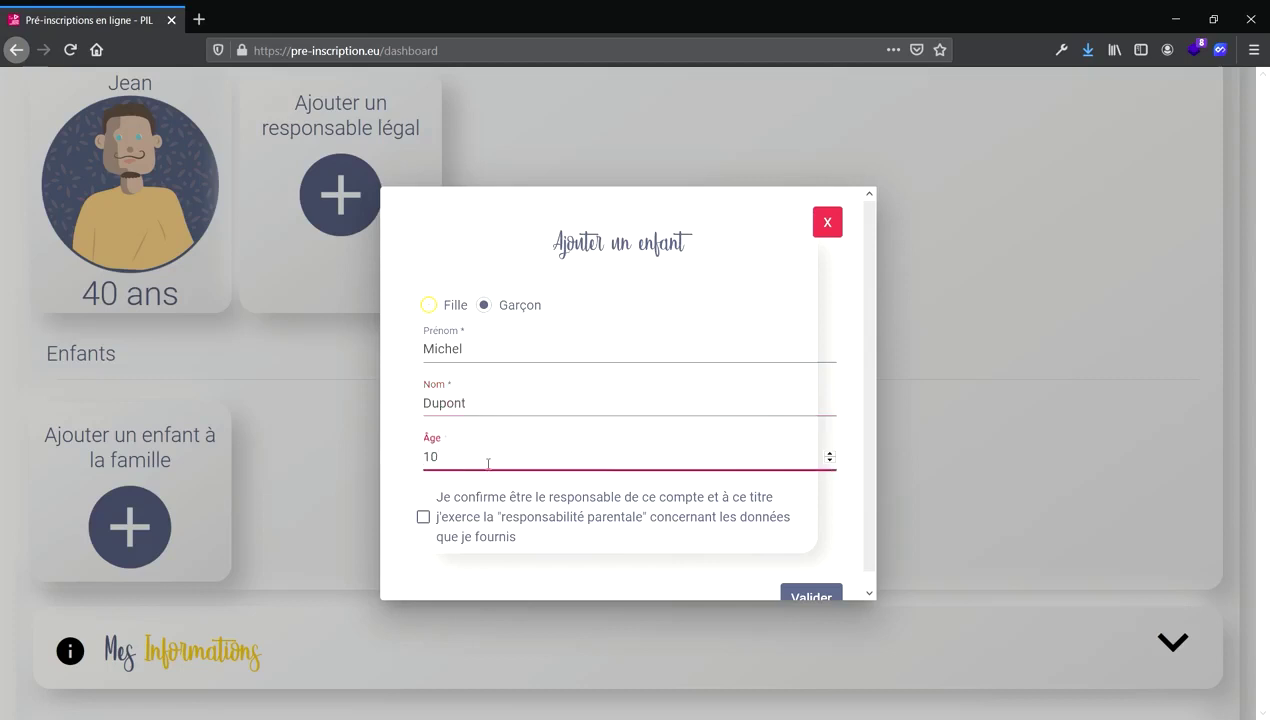
click(423, 517)
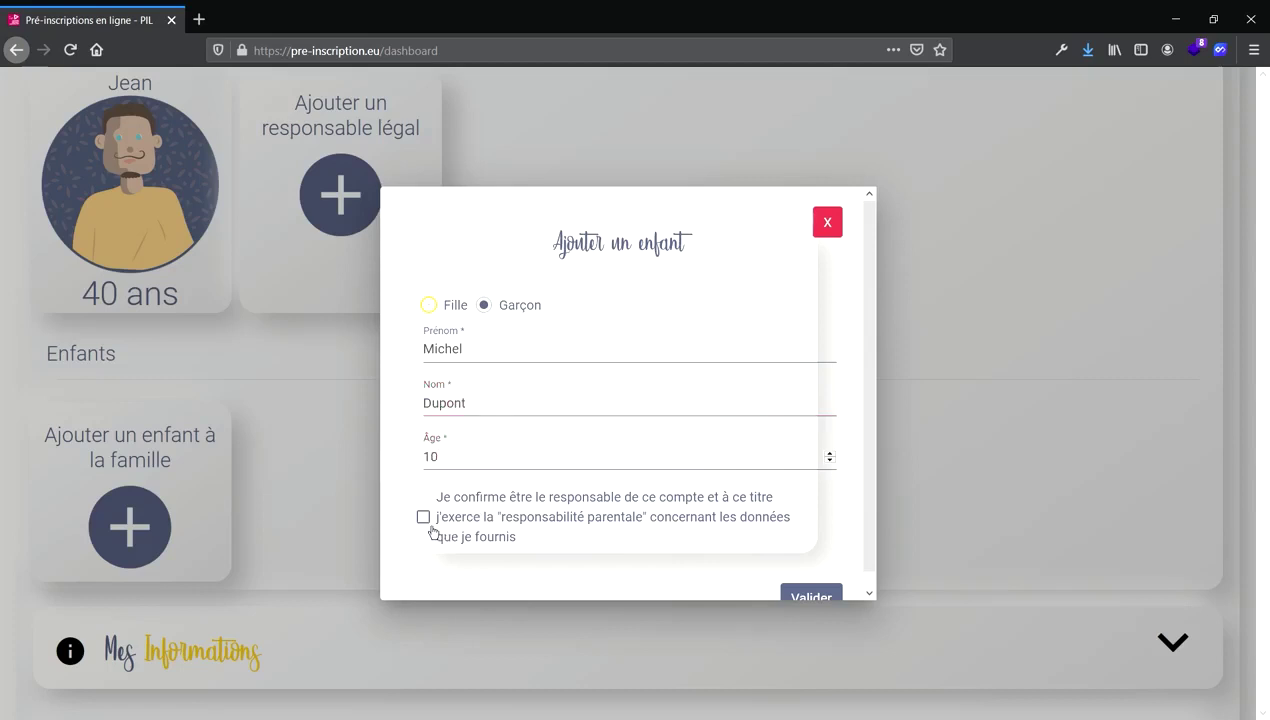
click(829, 603)
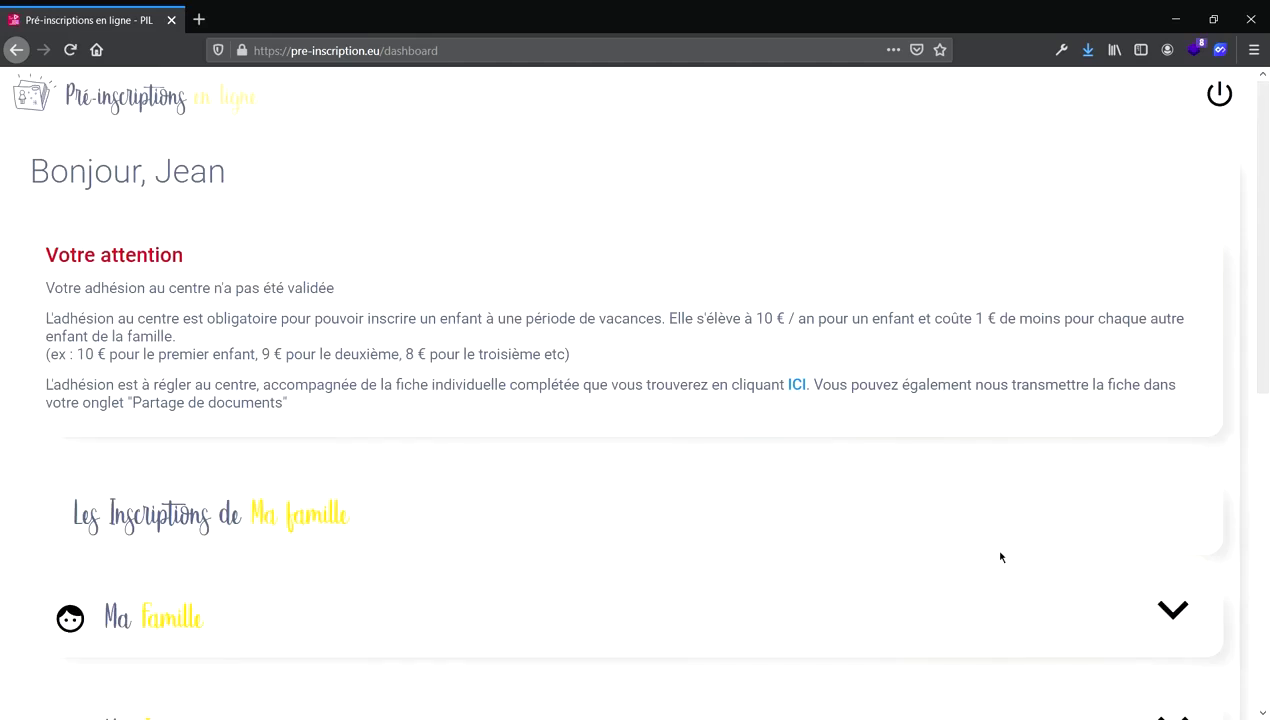
Recheck the family list, collapse Ma famille, and expand Inscription aux Vacances ou Mercredi Plus.
scroll(1000, 557, down, 2)
click(1176, 499)
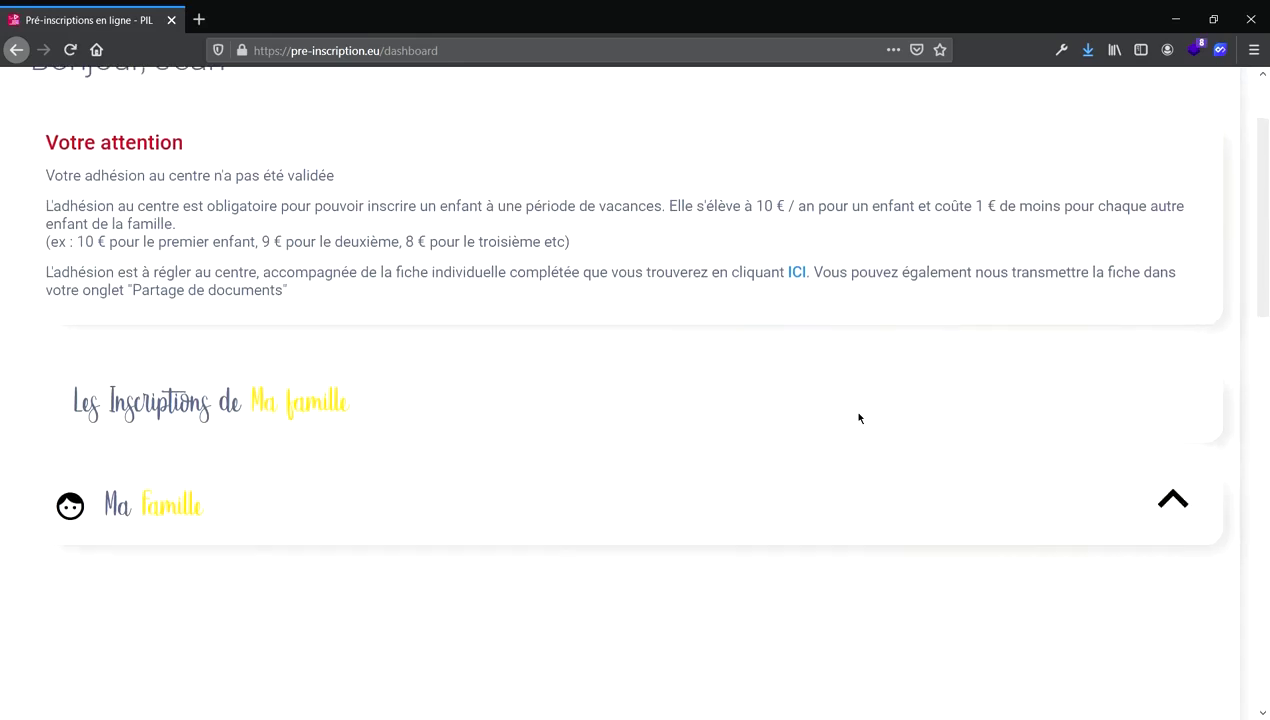
scroll(669, 442, down, 5)
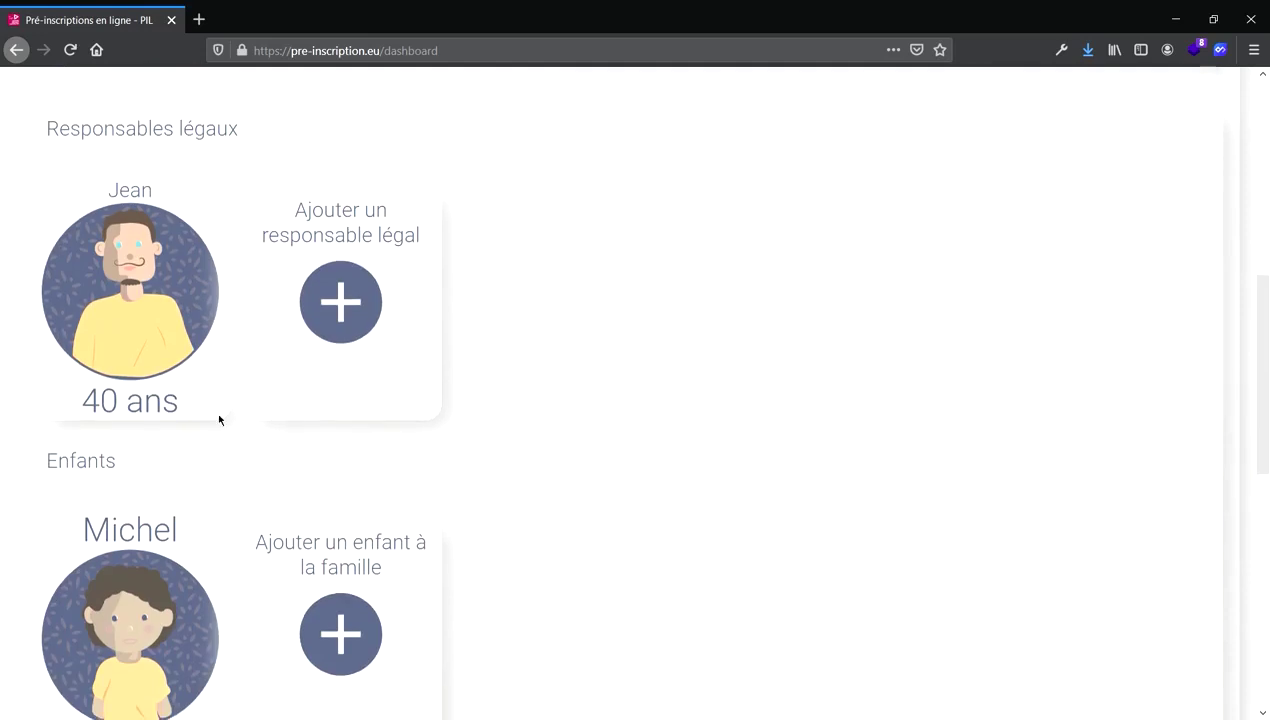
scroll(255, 496, down, 2)
scroll(369, 459, down, 1)
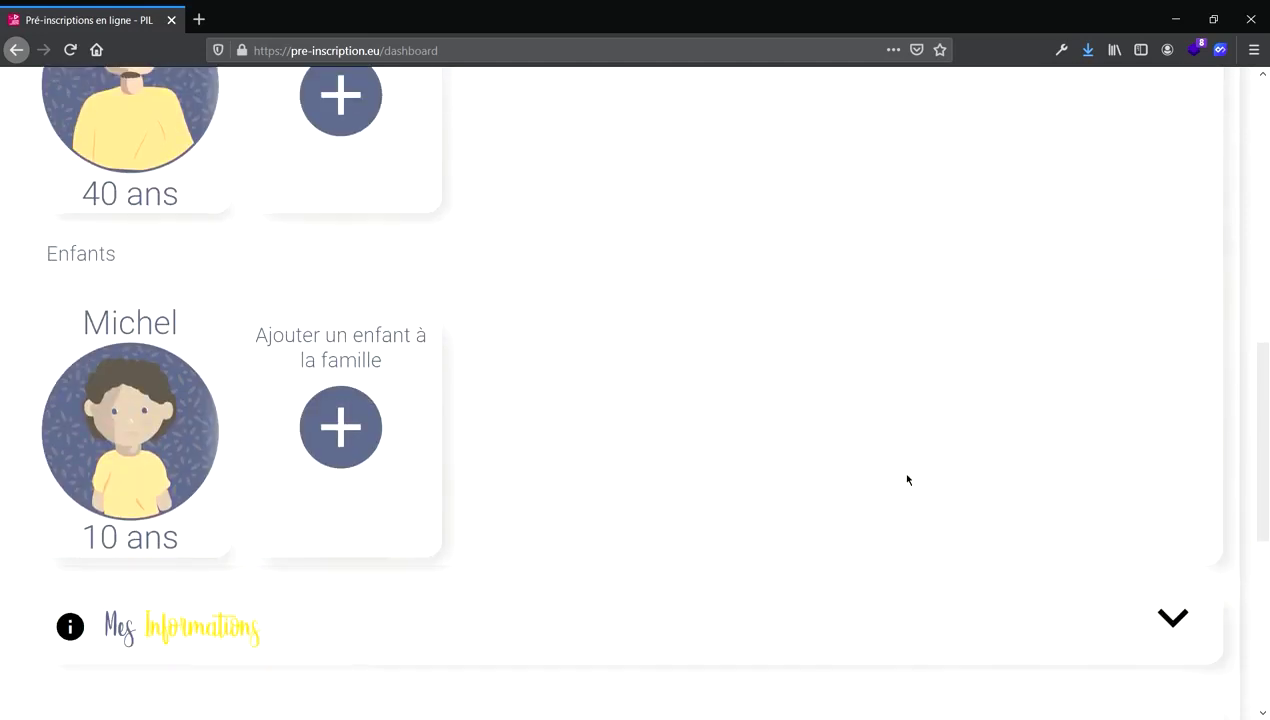
scroll(895, 362, up, 2)
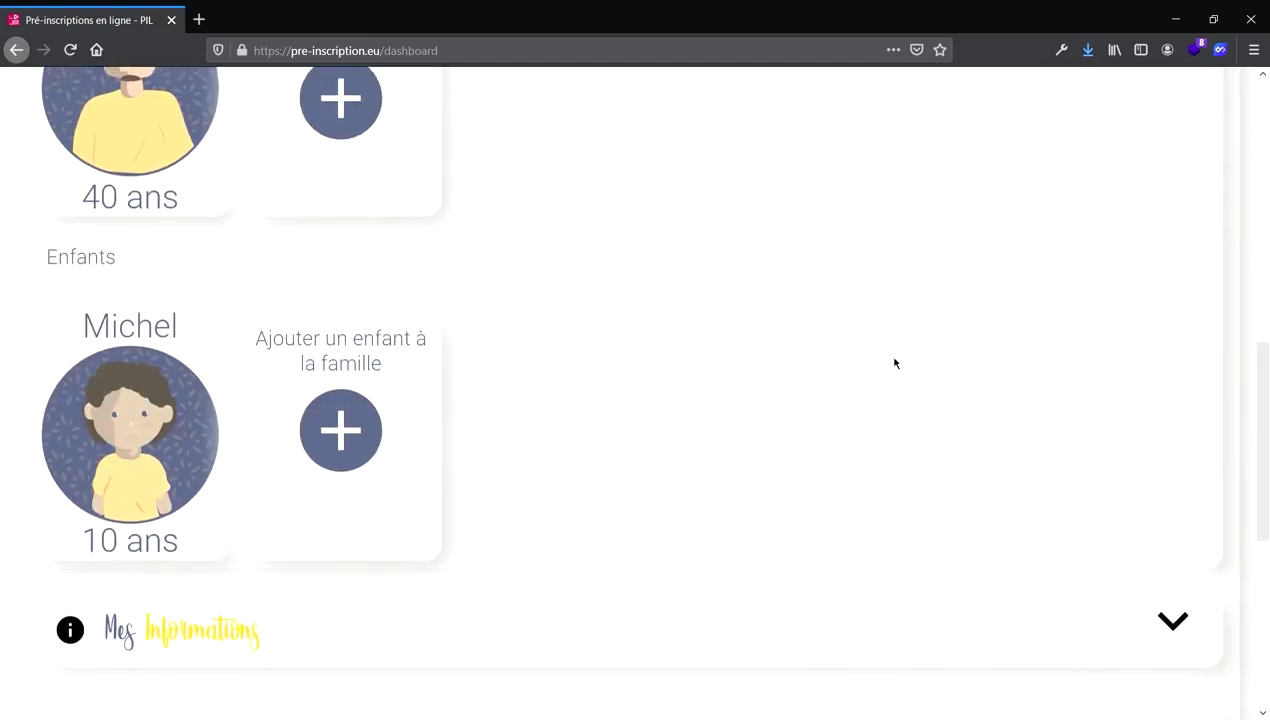
scroll(895, 362, up, 2)
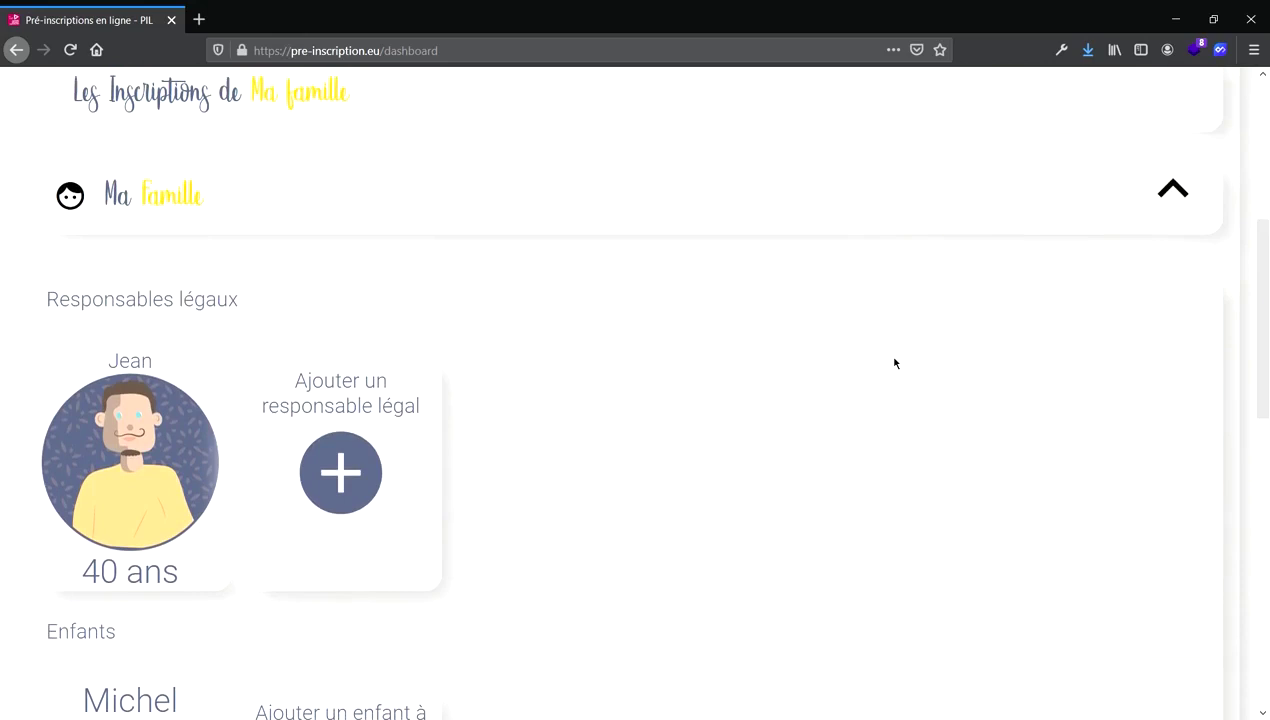
click(1175, 200)
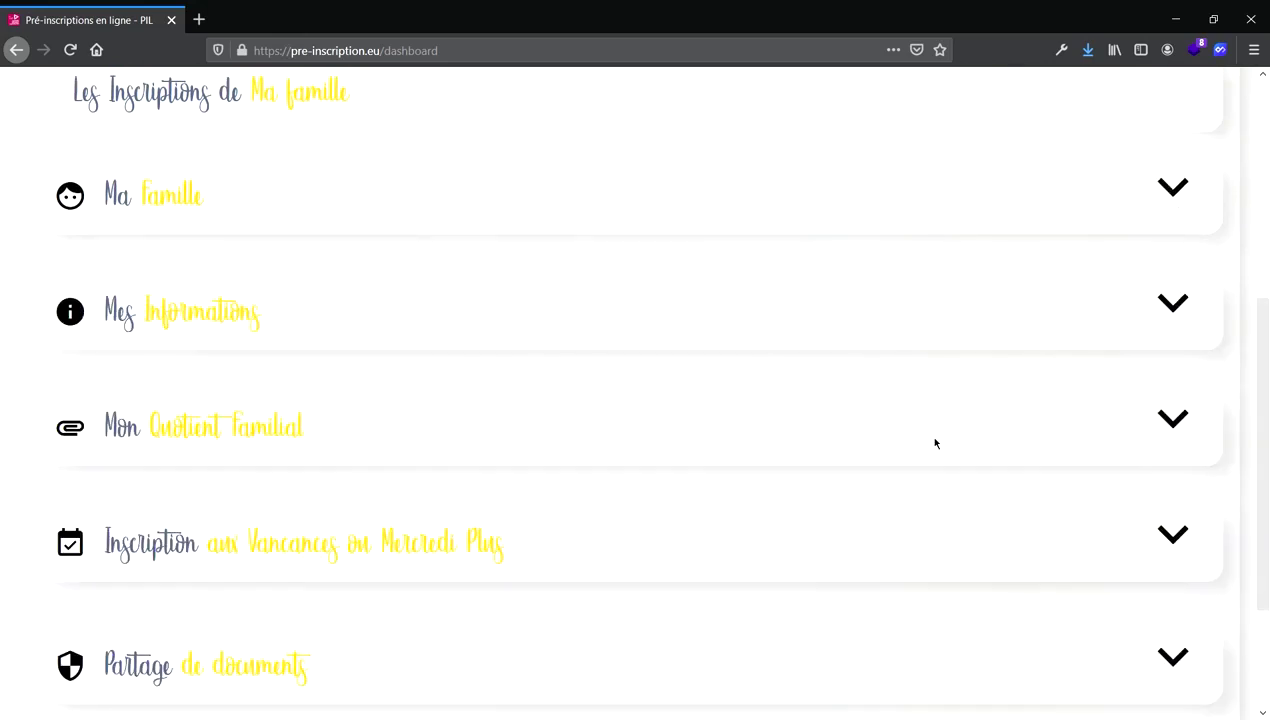
scroll(935, 443, down, 1)
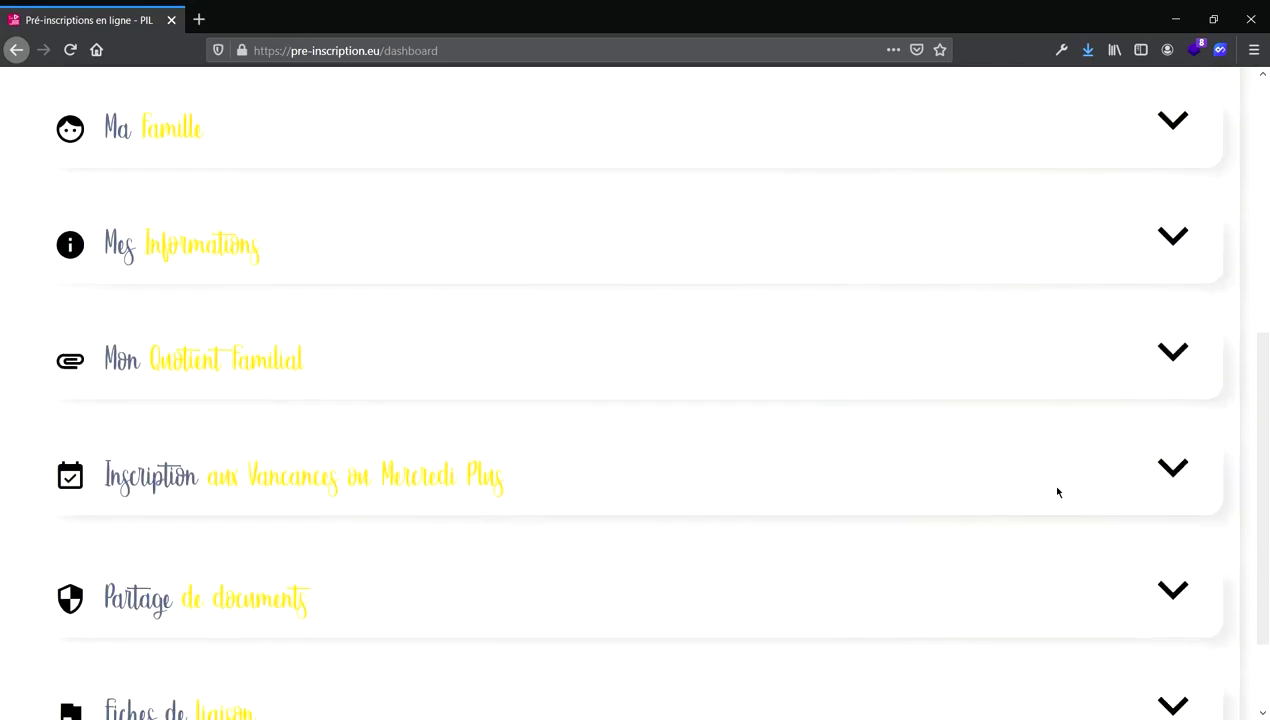
click(1186, 478)
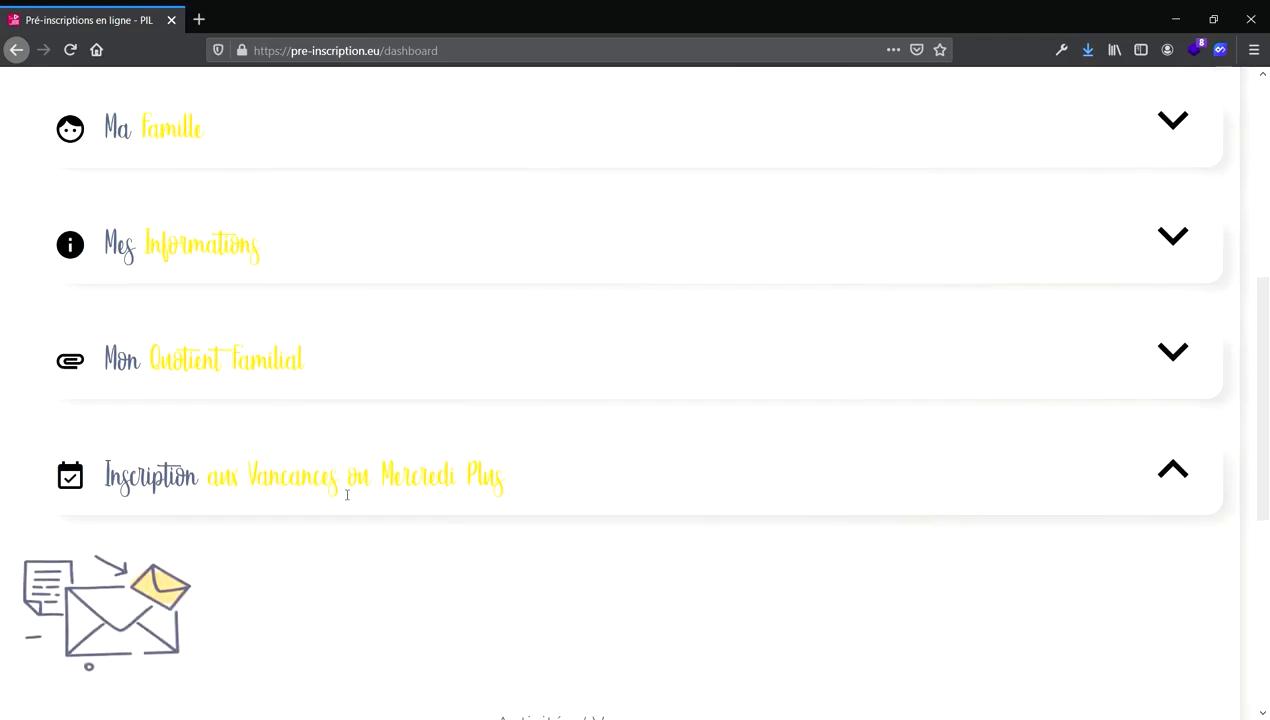
Choose 6-12 ANS PHALEMPINS JUILLET 2021, review its details, and enrol the child in it.
scroll(340, 488, down, 3)
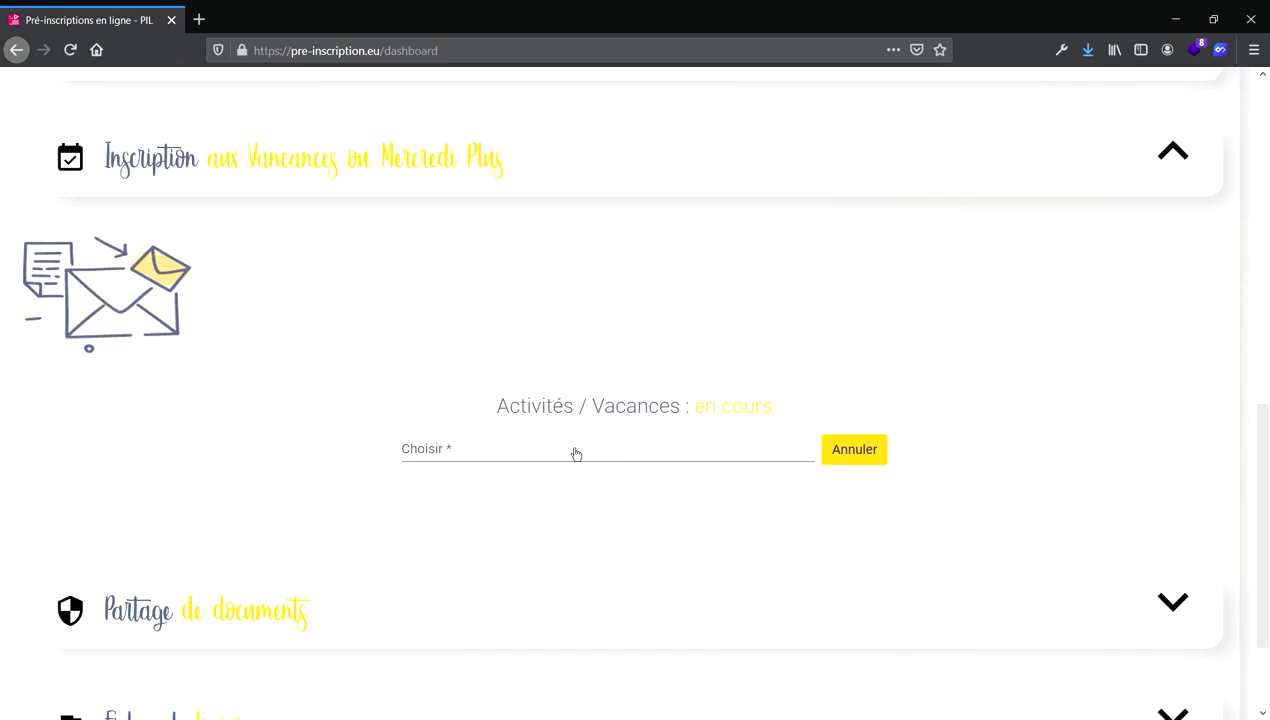
click(678, 457)
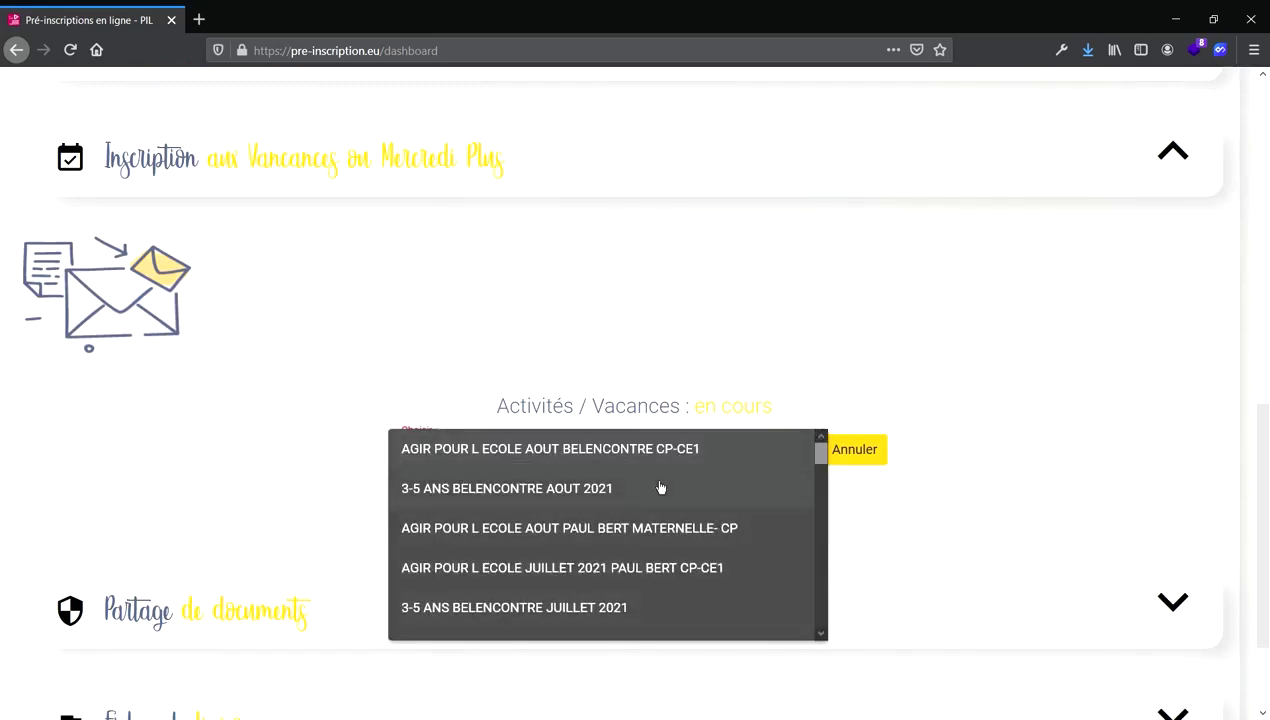
scroll(628, 566, down, 3)
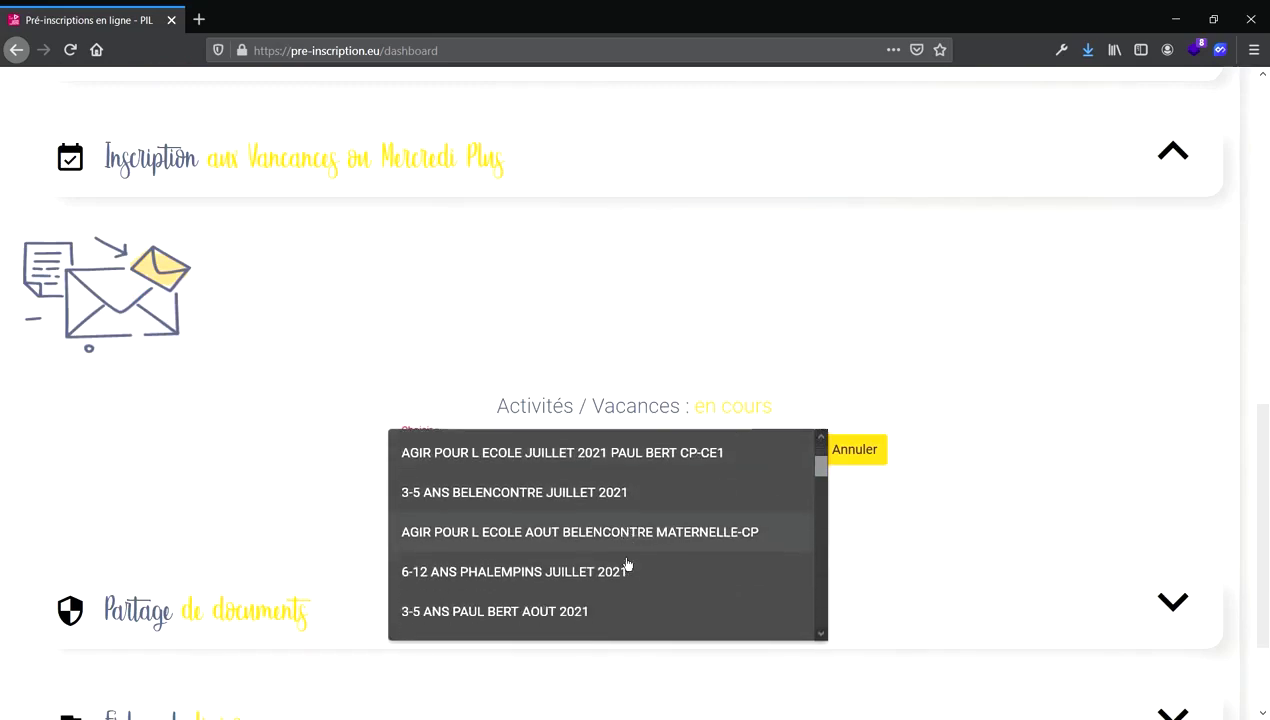
click(598, 572)
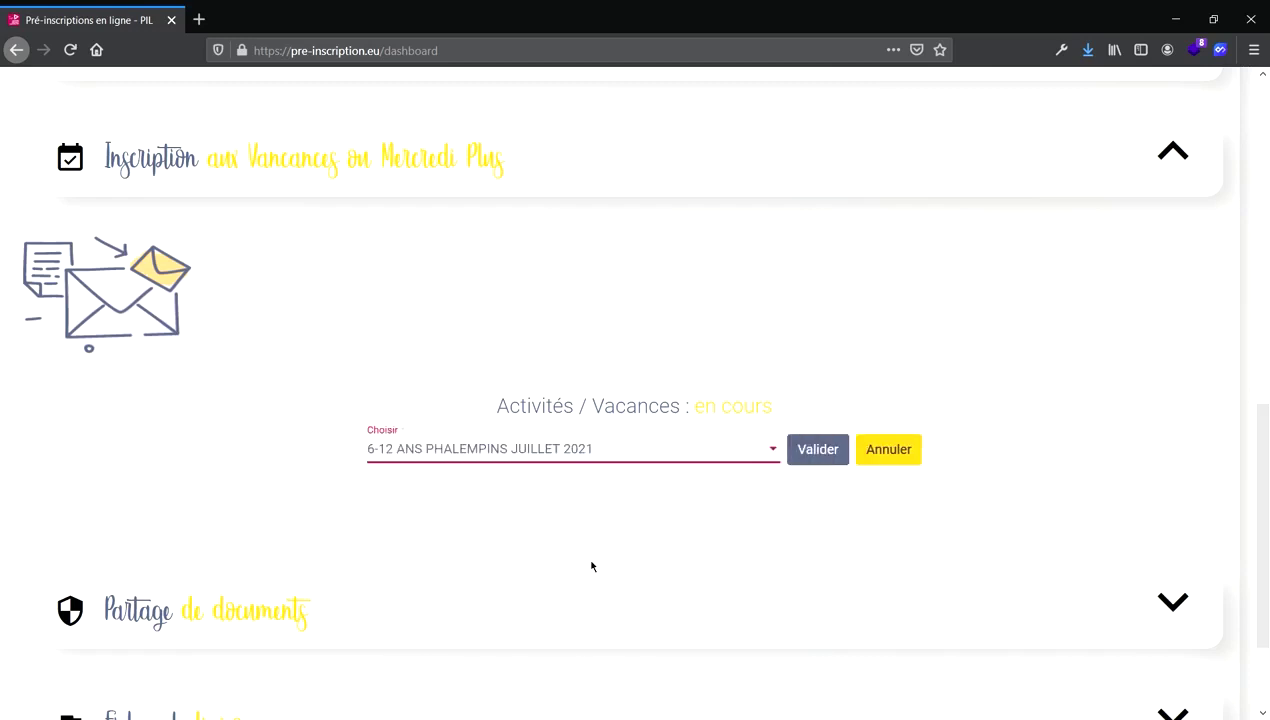
click(817, 450)
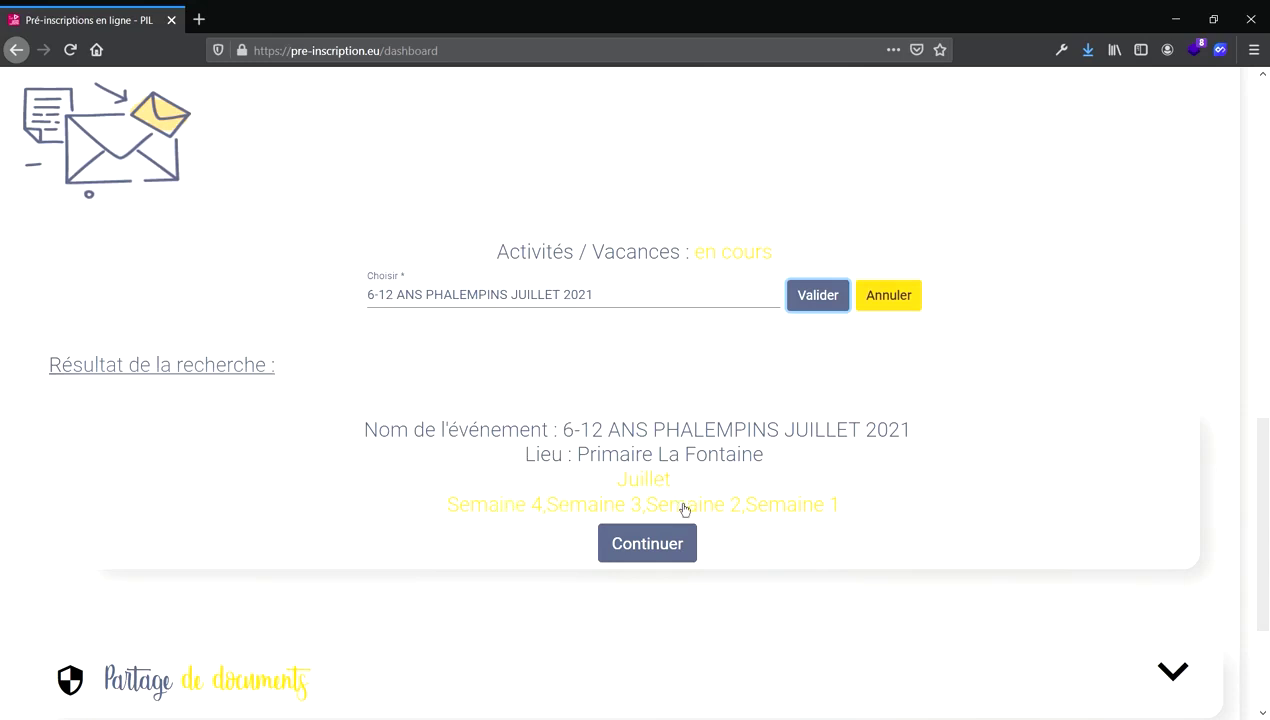
click(666, 536)
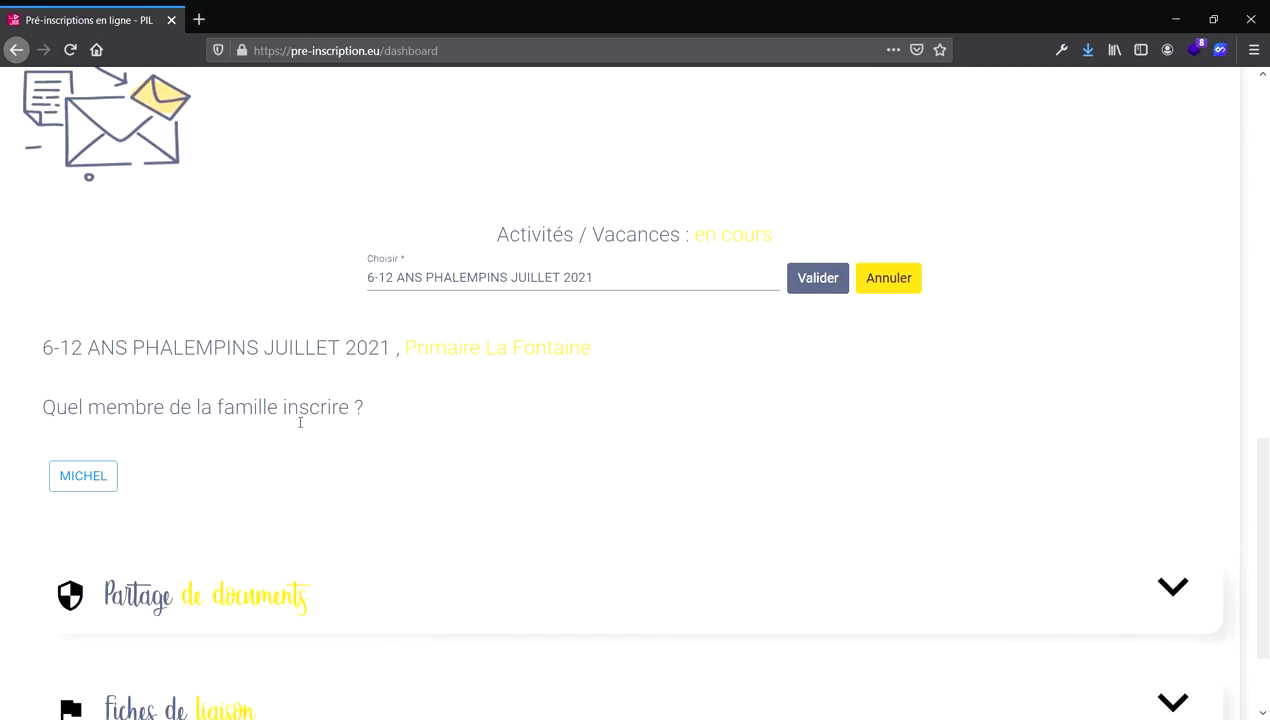
click(100, 483)
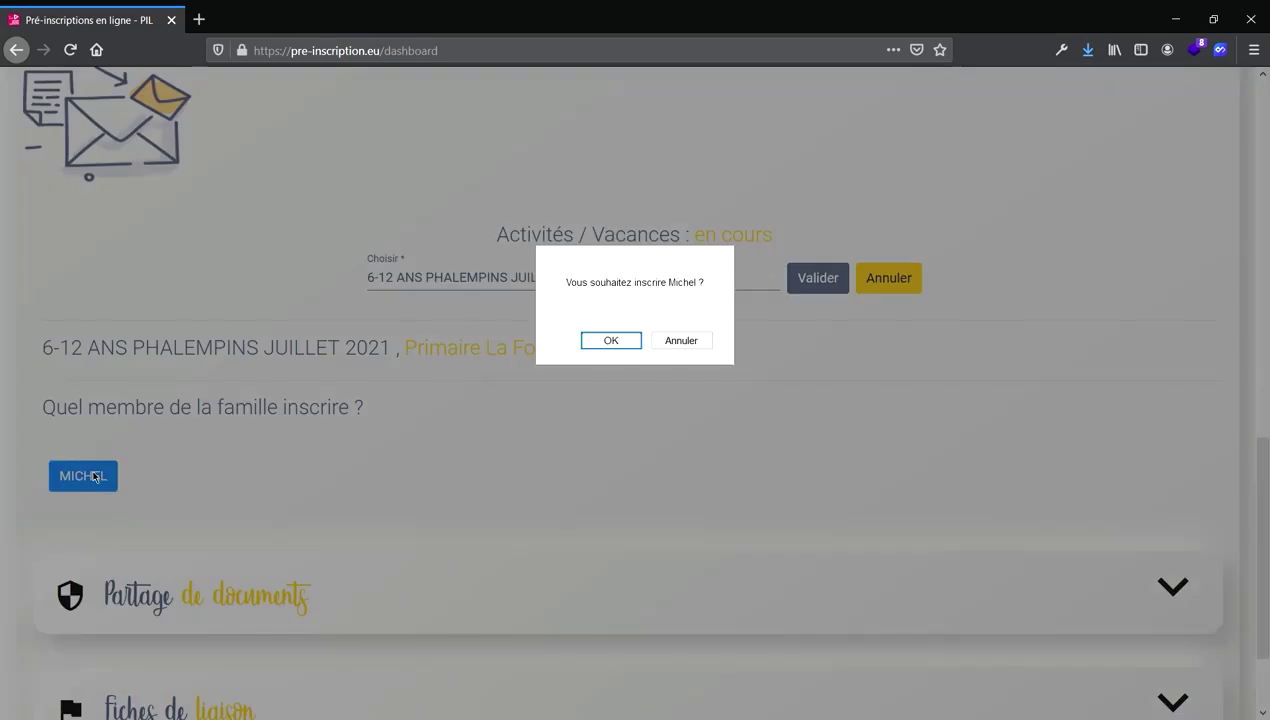
click(632, 342)
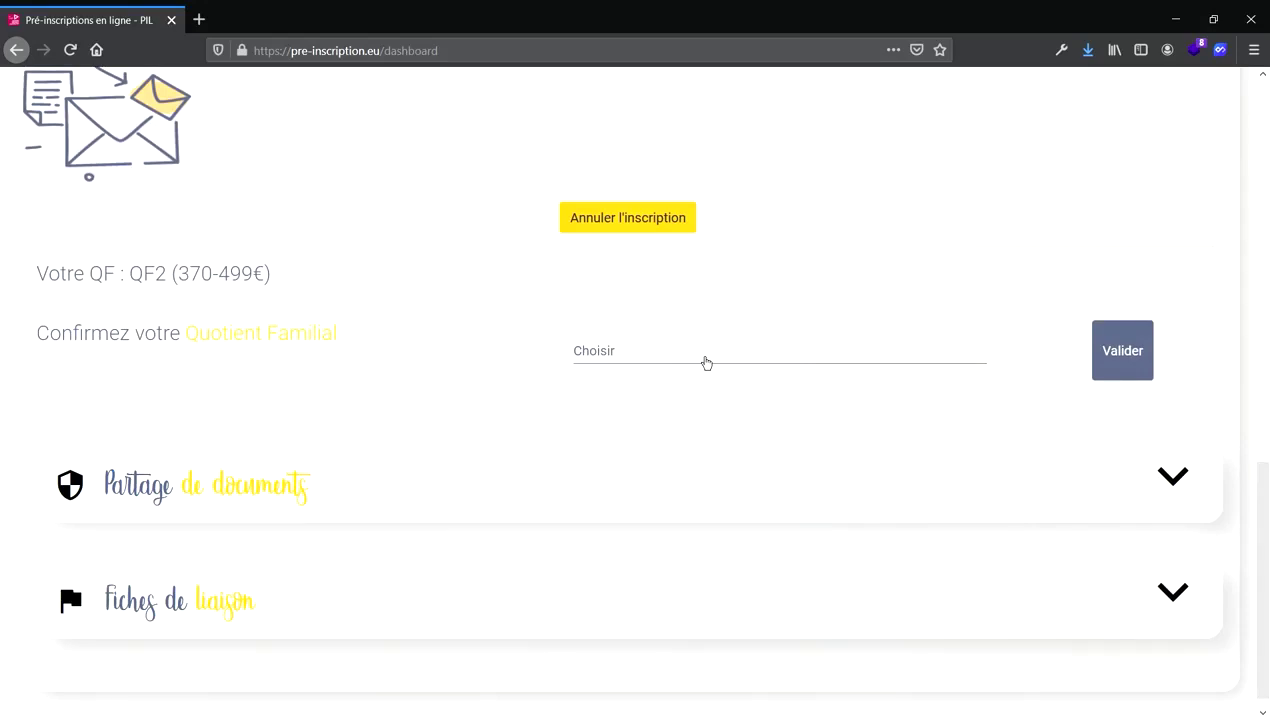
Choose 370-499 as the confirmed family quotient bracket, matching QF2.
click(706, 362)
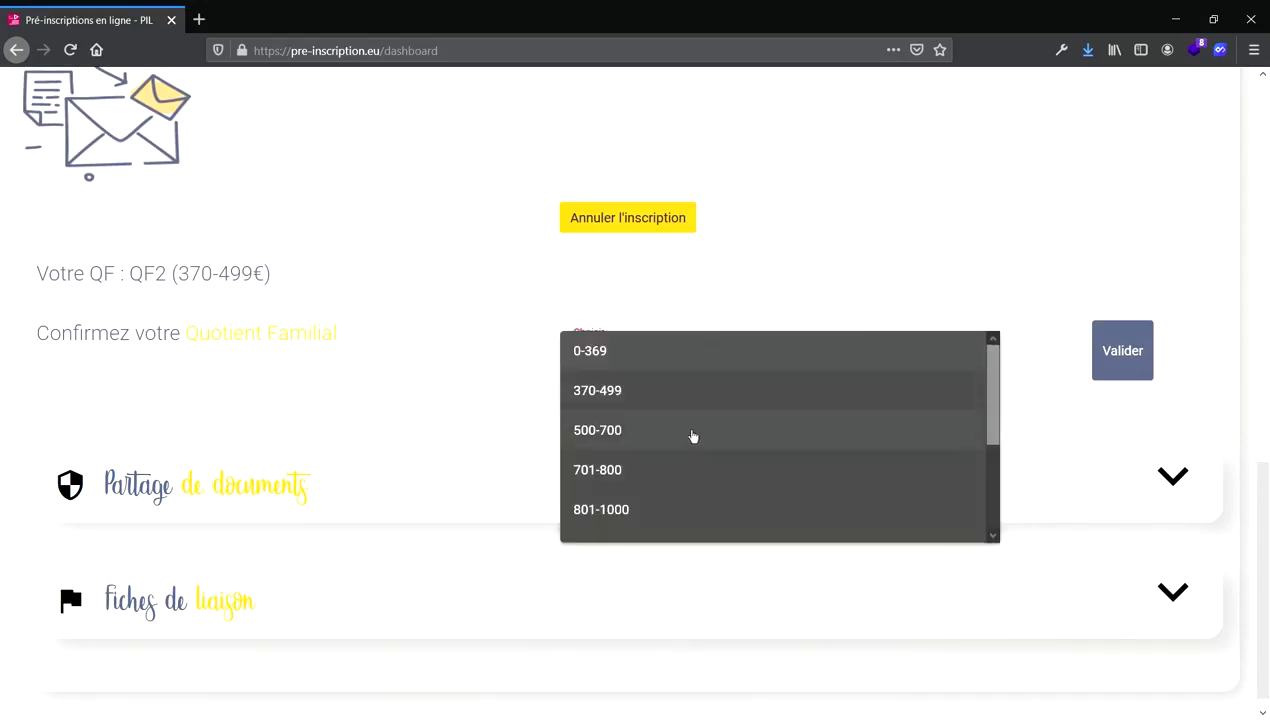
click(690, 405)
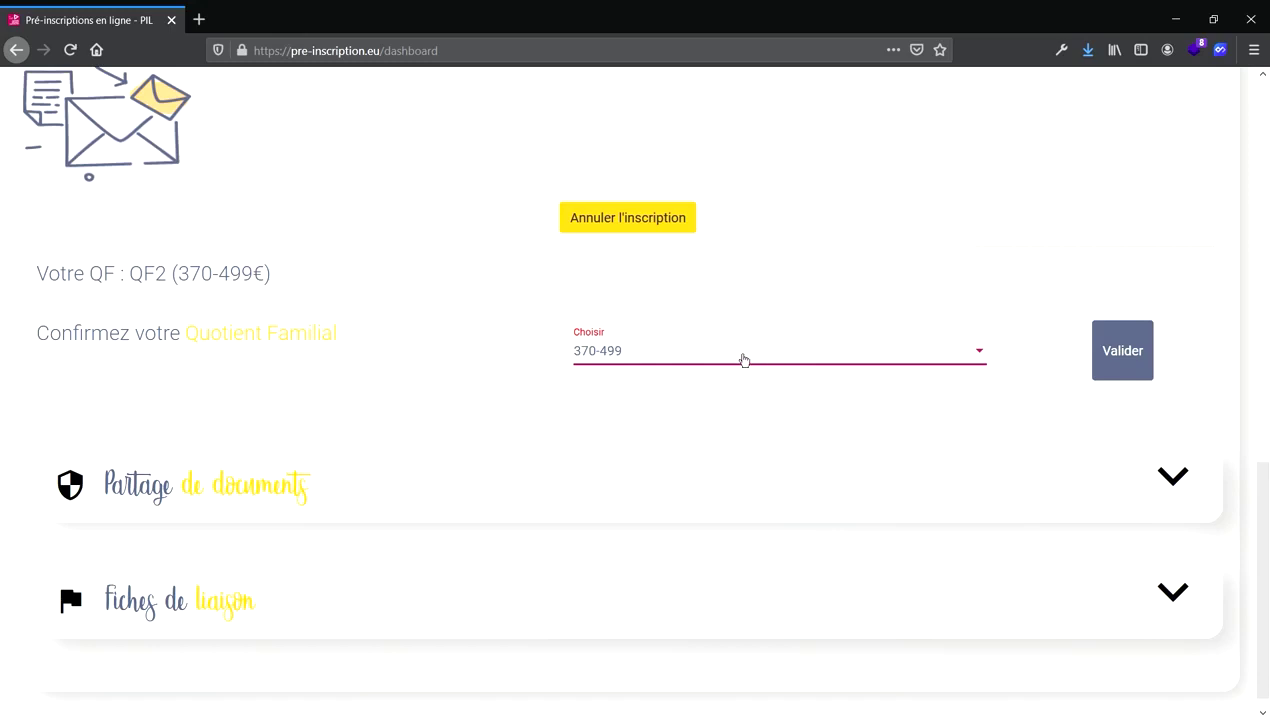
Confirm the quotient, book Accueil and Cantine for July 2021 weeks 1 and 2 (58,15 €), and submit.
click(1115, 355)
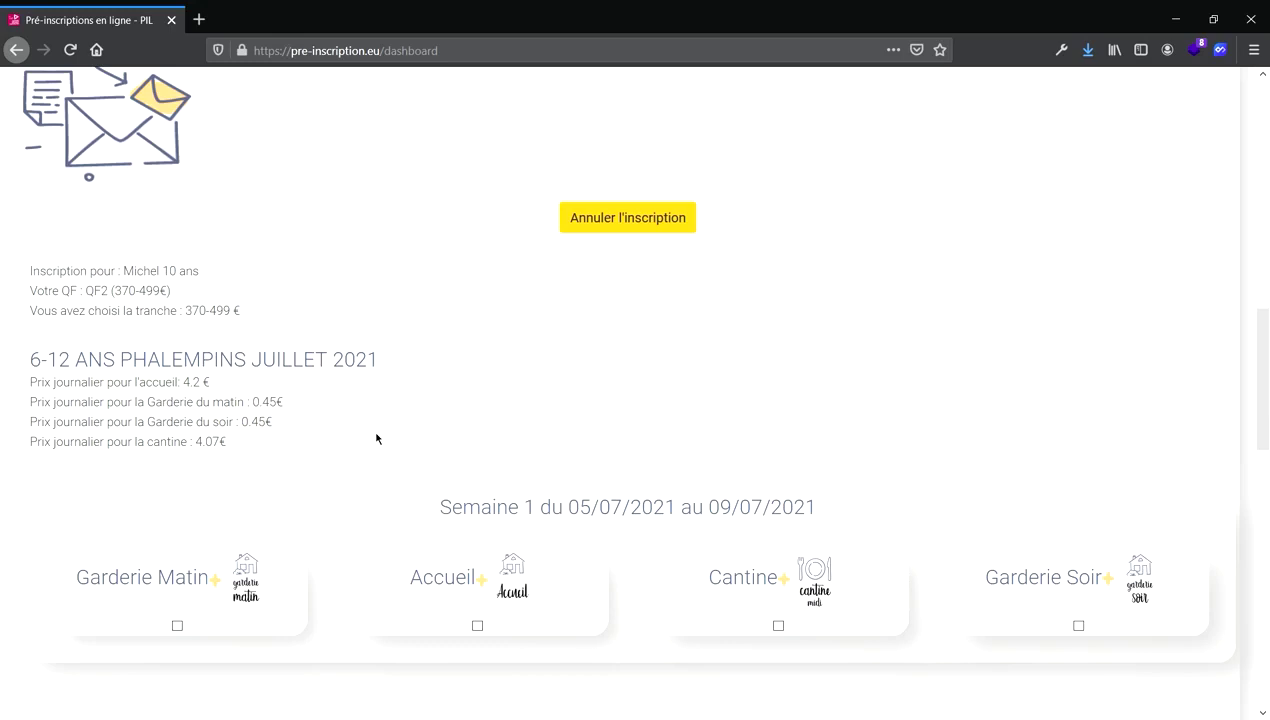
scroll(377, 438, down, 3)
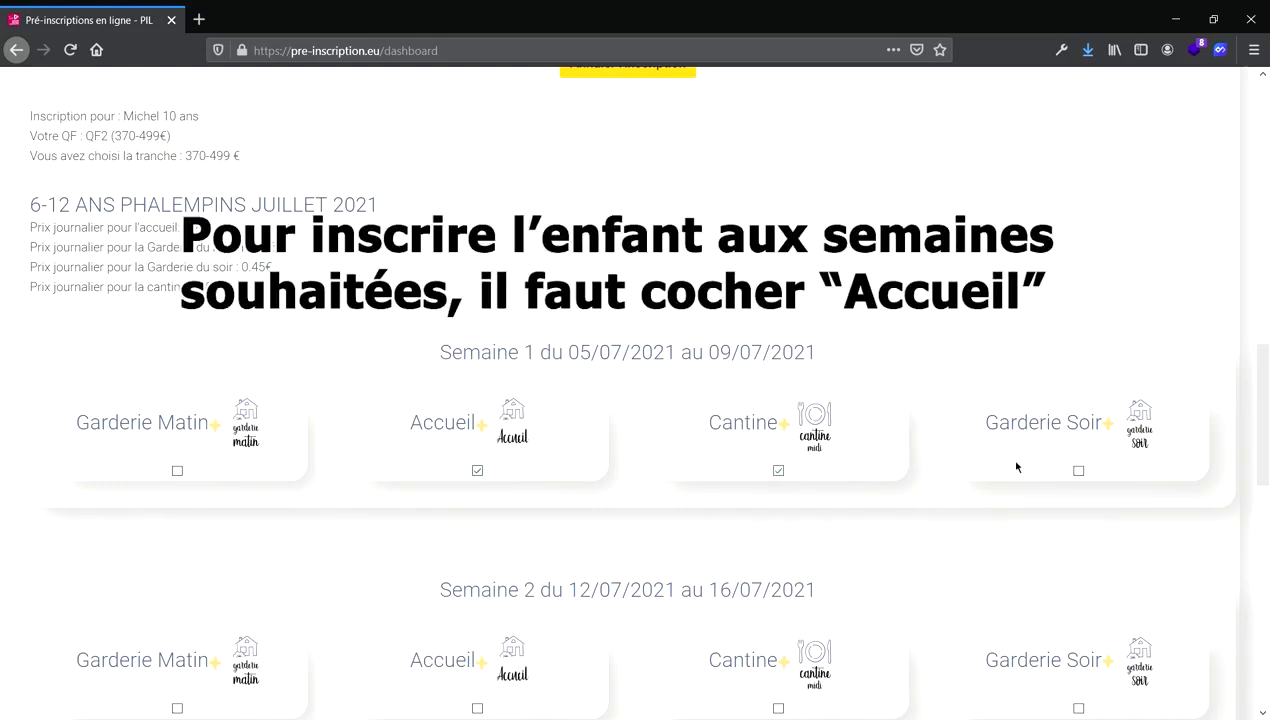
scroll(810, 460, down, 5)
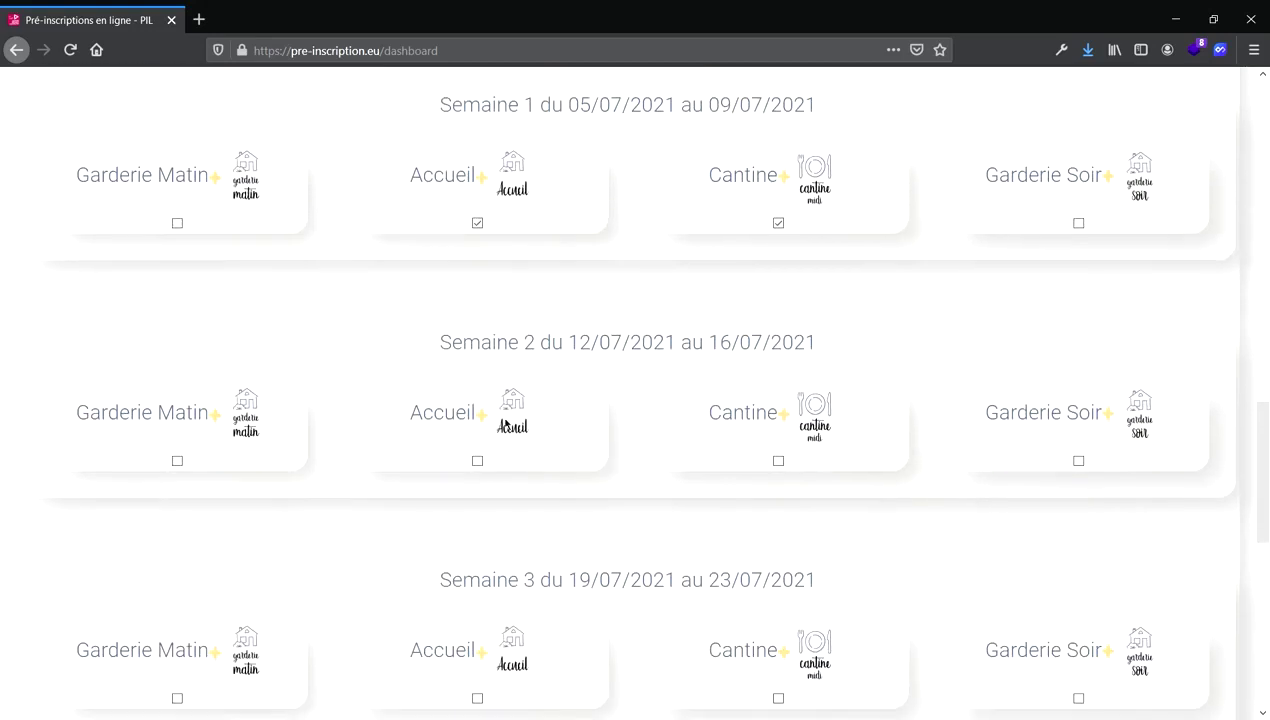
click(478, 462)
scroll(788, 476, down, 5)
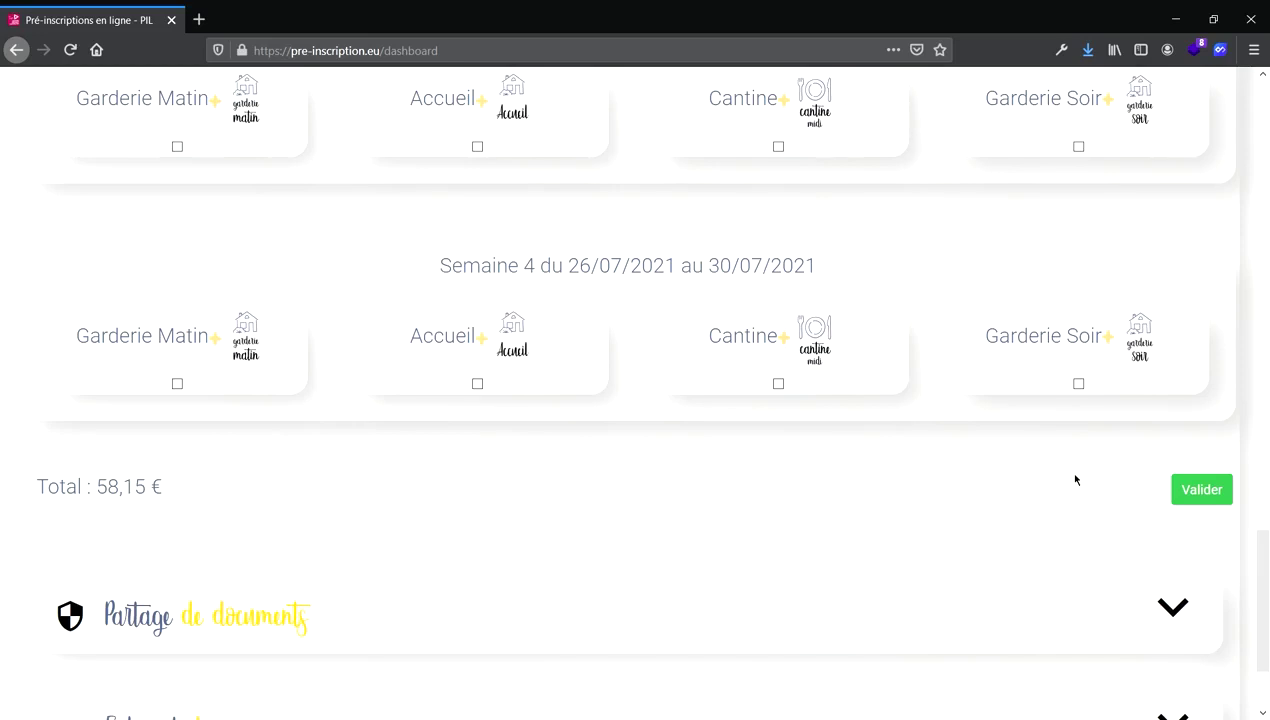
click(1206, 489)
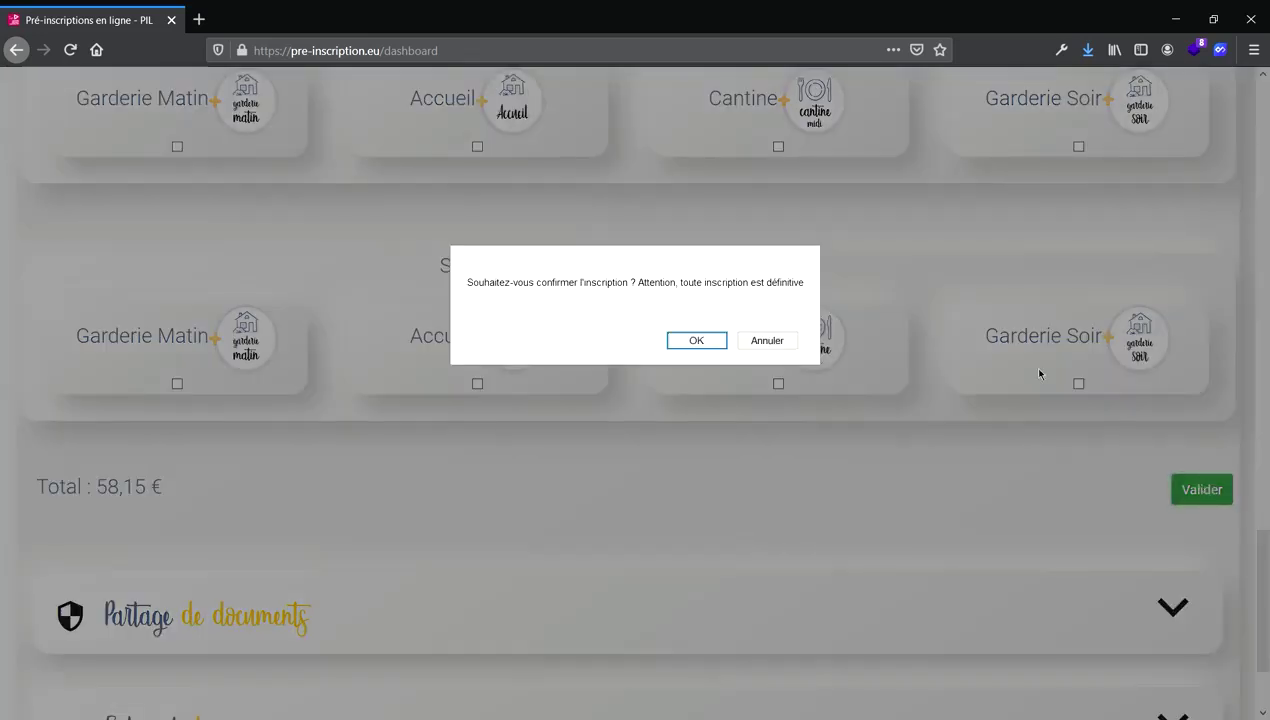
Confirm the enrolment as final and open the 6-12 ANS PHALEMPINS JUILLET 2021 invoice PDF.
click(685, 339)
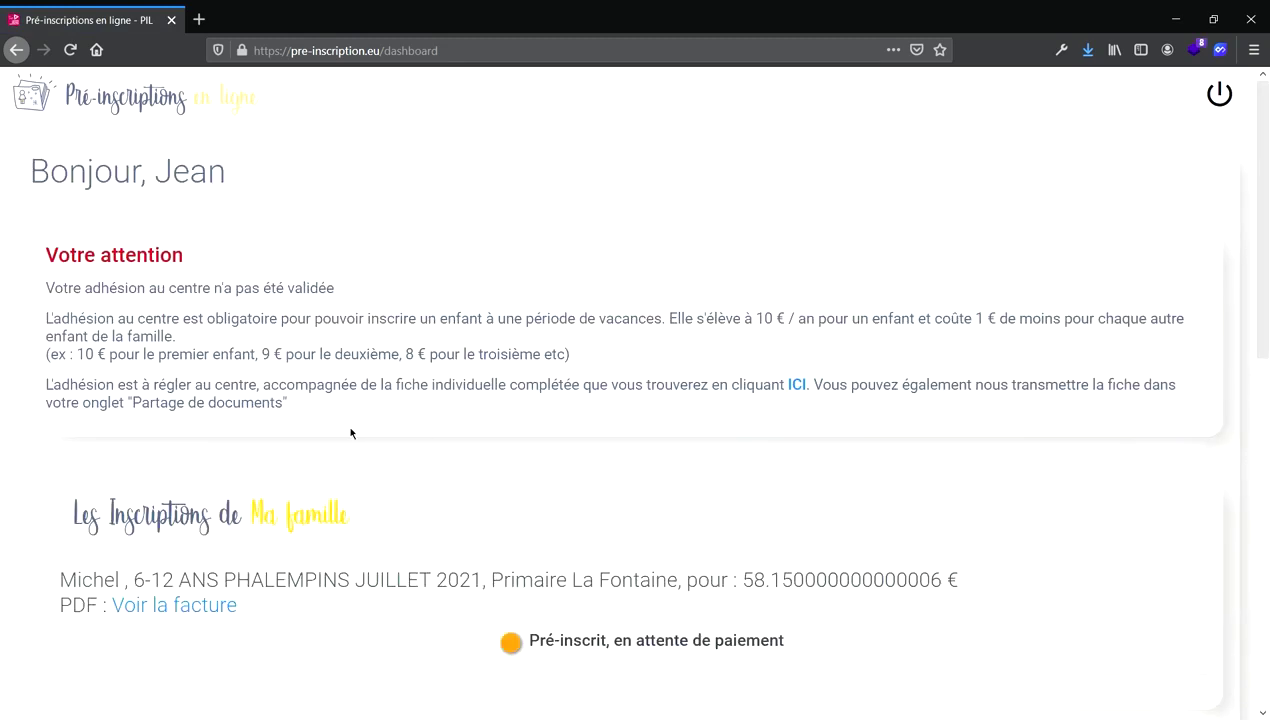
scroll(411, 507, down, 2)
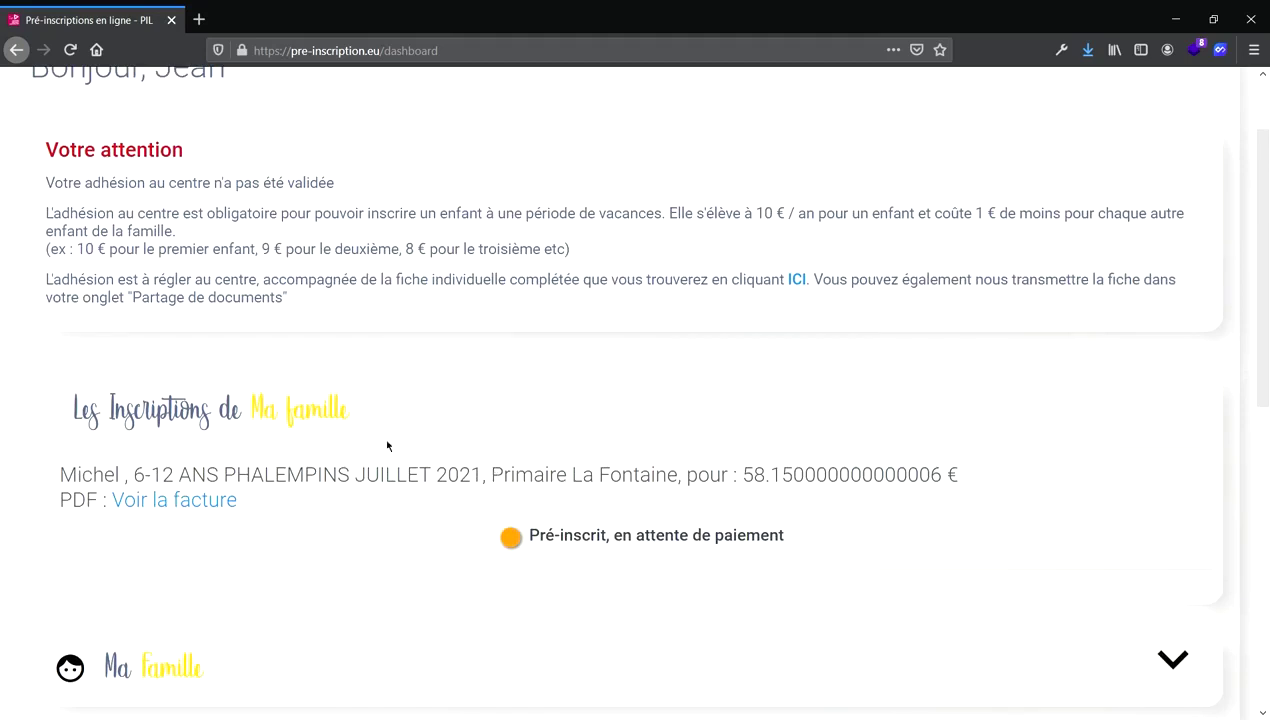
click(199, 518)
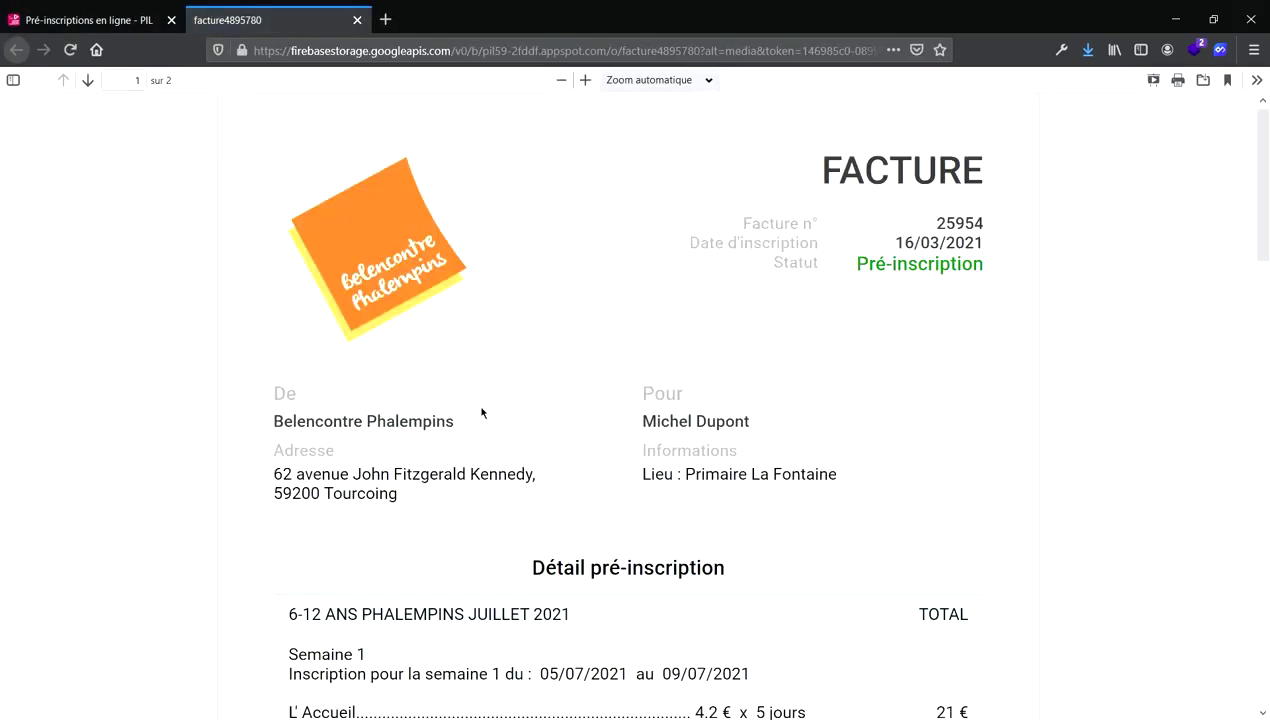
Read the invoice down to the 58.15 € amount to pay and its note, then close it.
scroll(731, 277, down, 2)
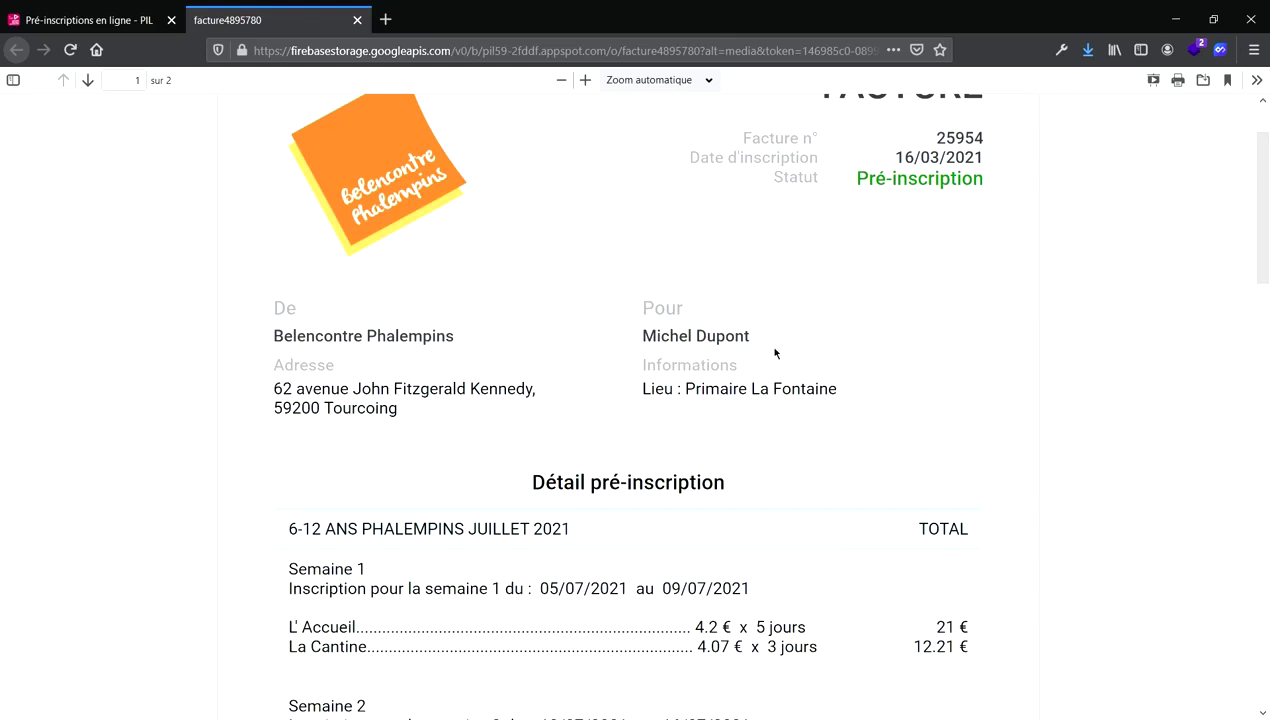
scroll(770, 370, down, 5)
scroll(770, 389, down, 3)
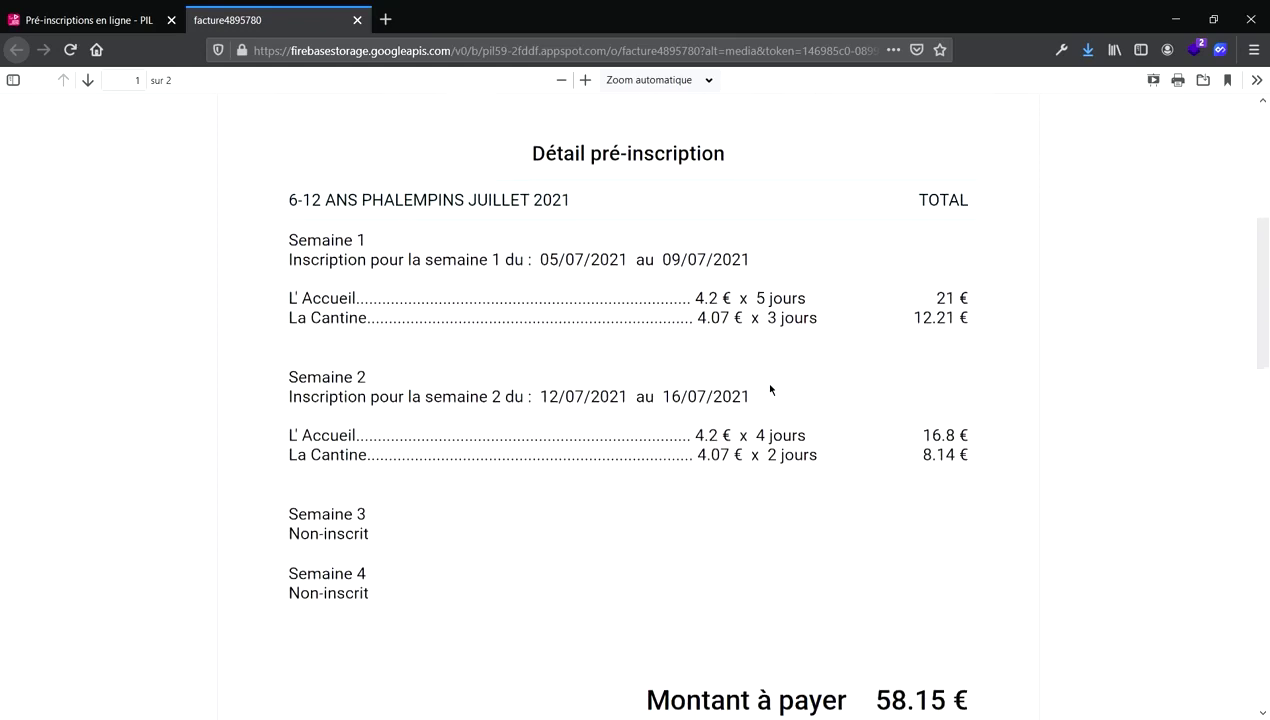
scroll(770, 389, down, 4)
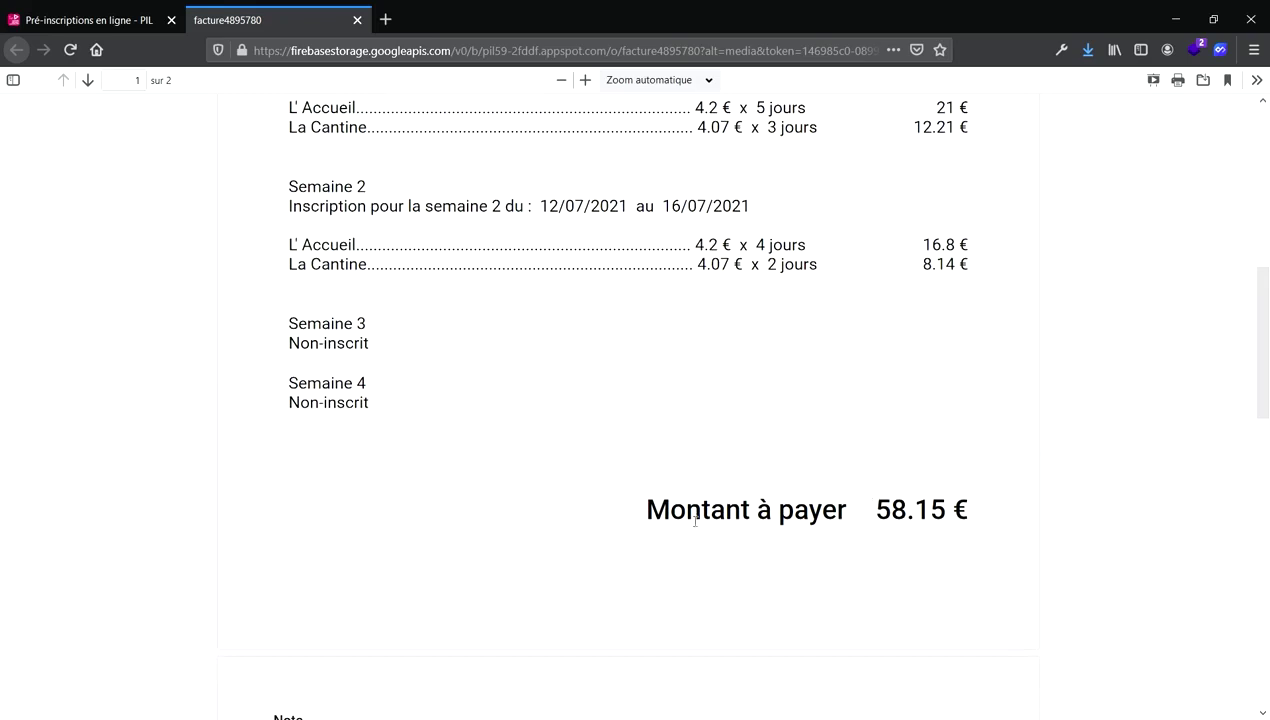
scroll(704, 414, down, 3)
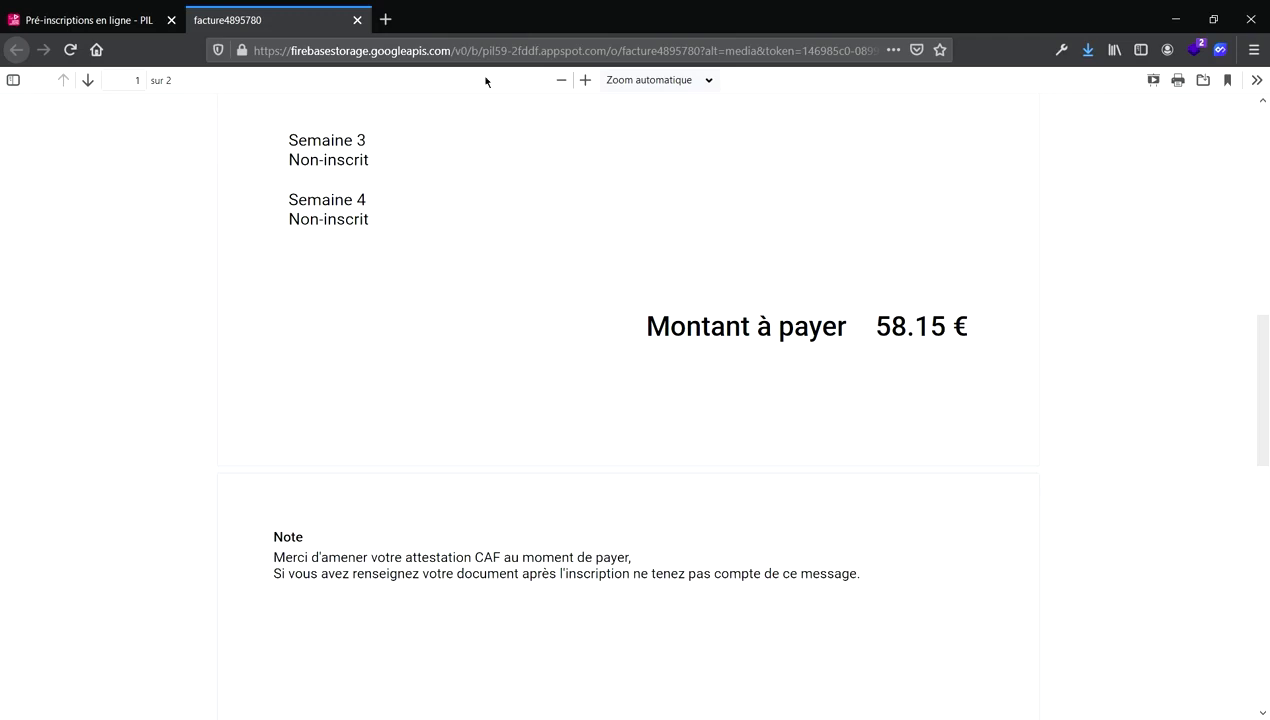
click(357, 19)
Expand Mon Quotient familial to check QF2 (370-499€) pending validation and browse for a CAF certificate.
scroll(675, 398, down, 5)
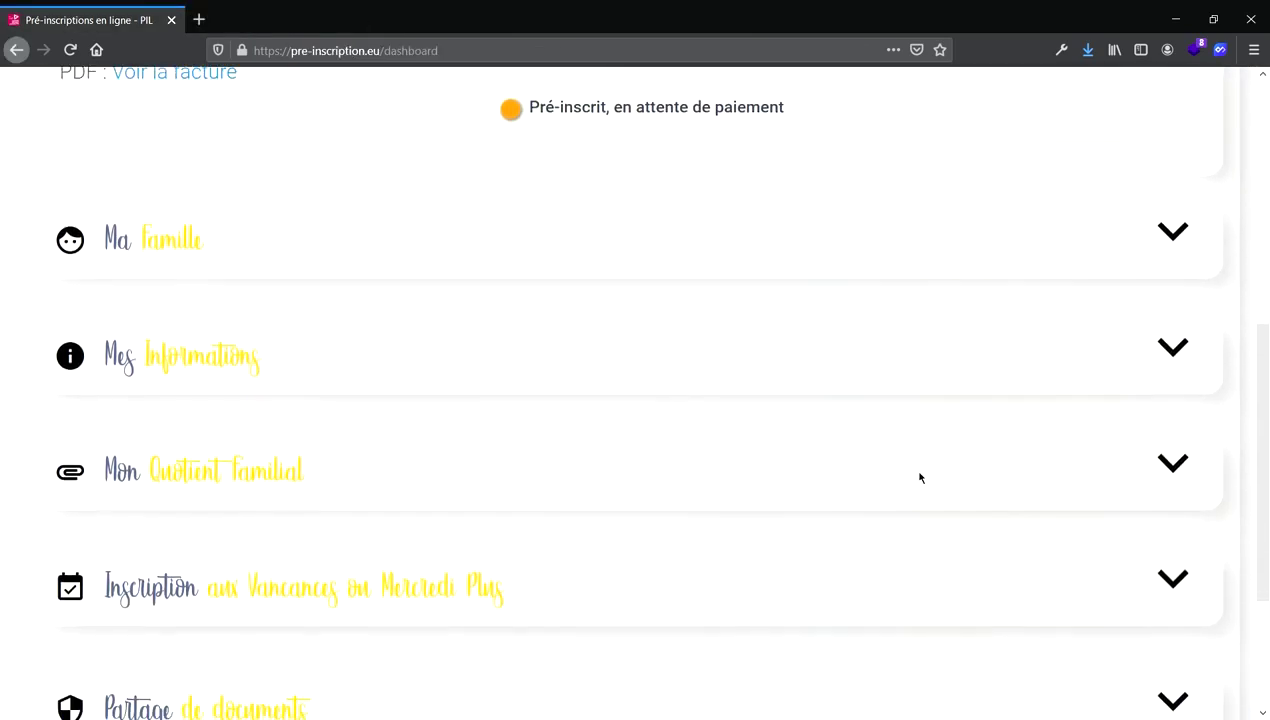
click(1174, 470)
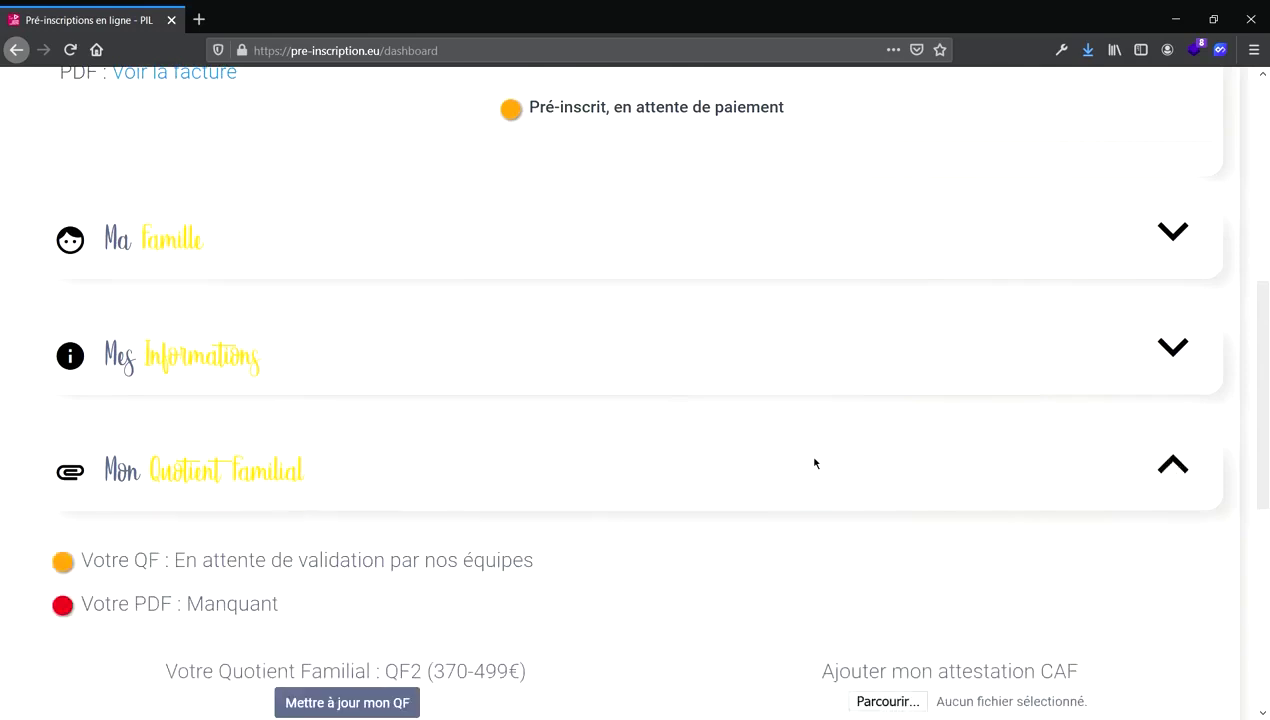
scroll(816, 462, down, 2)
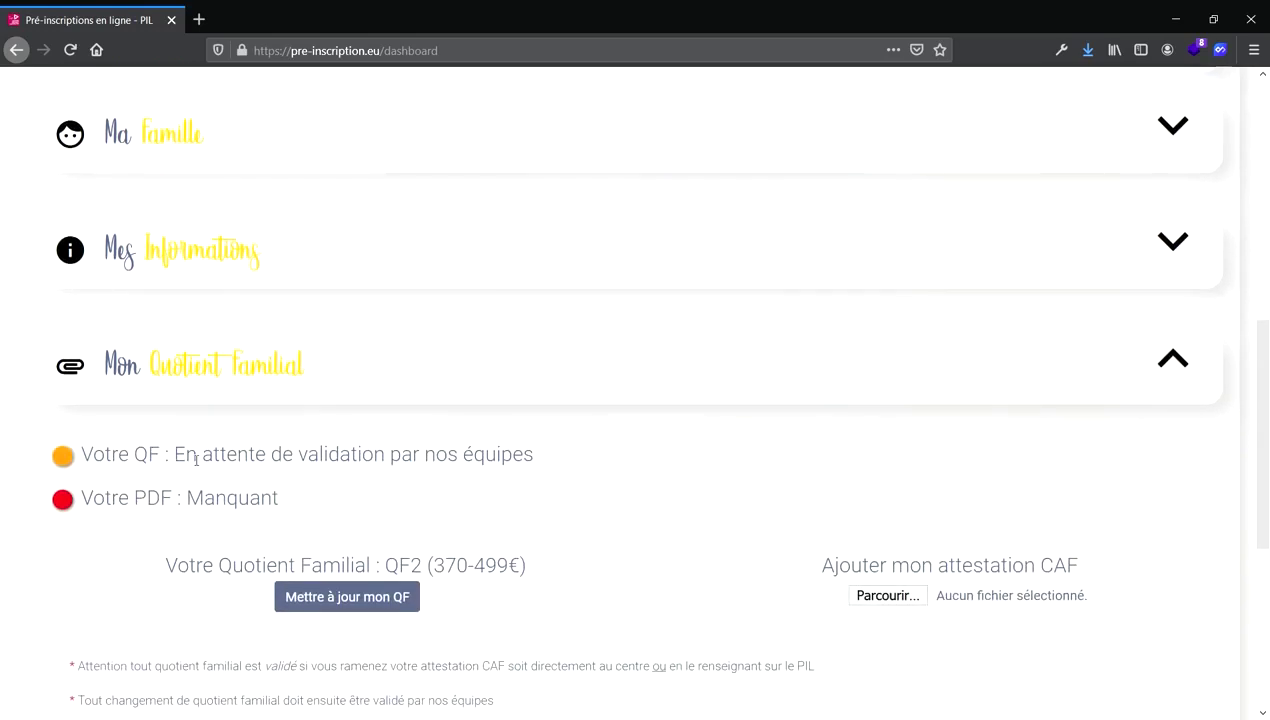
scroll(645, 469, down, 2)
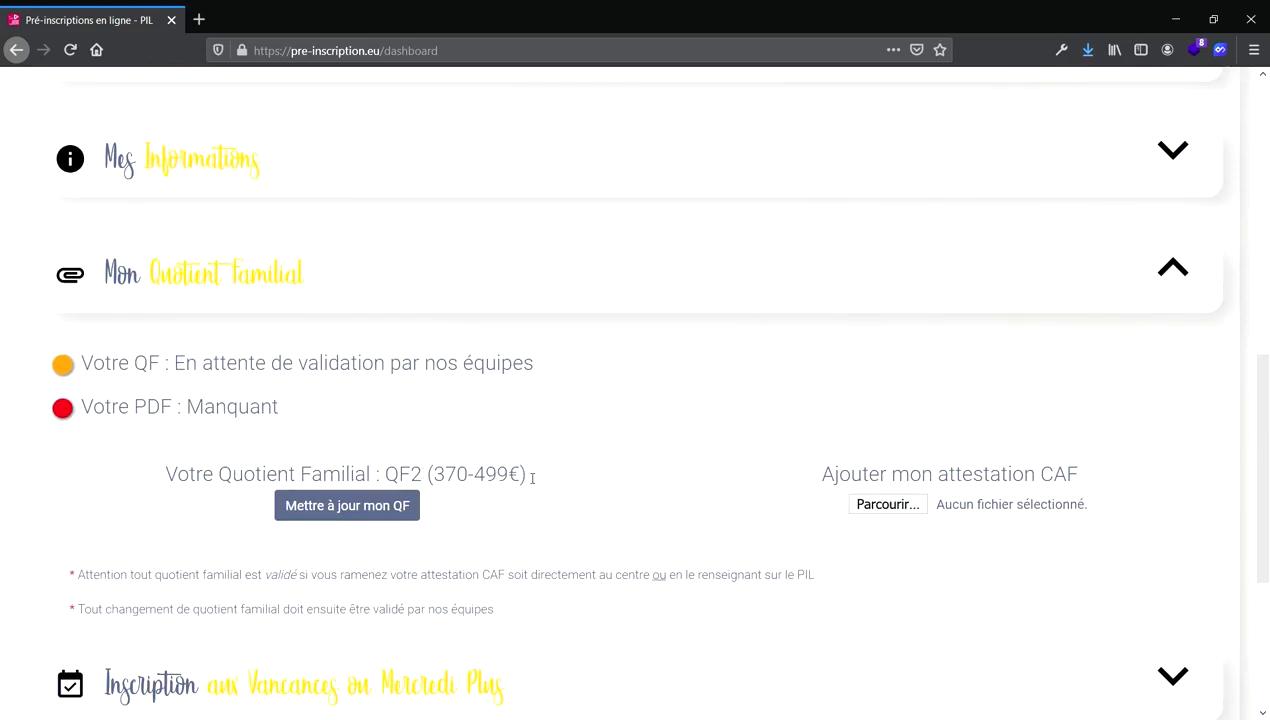
click(891, 506)
scroll(310, 339, down, 1)
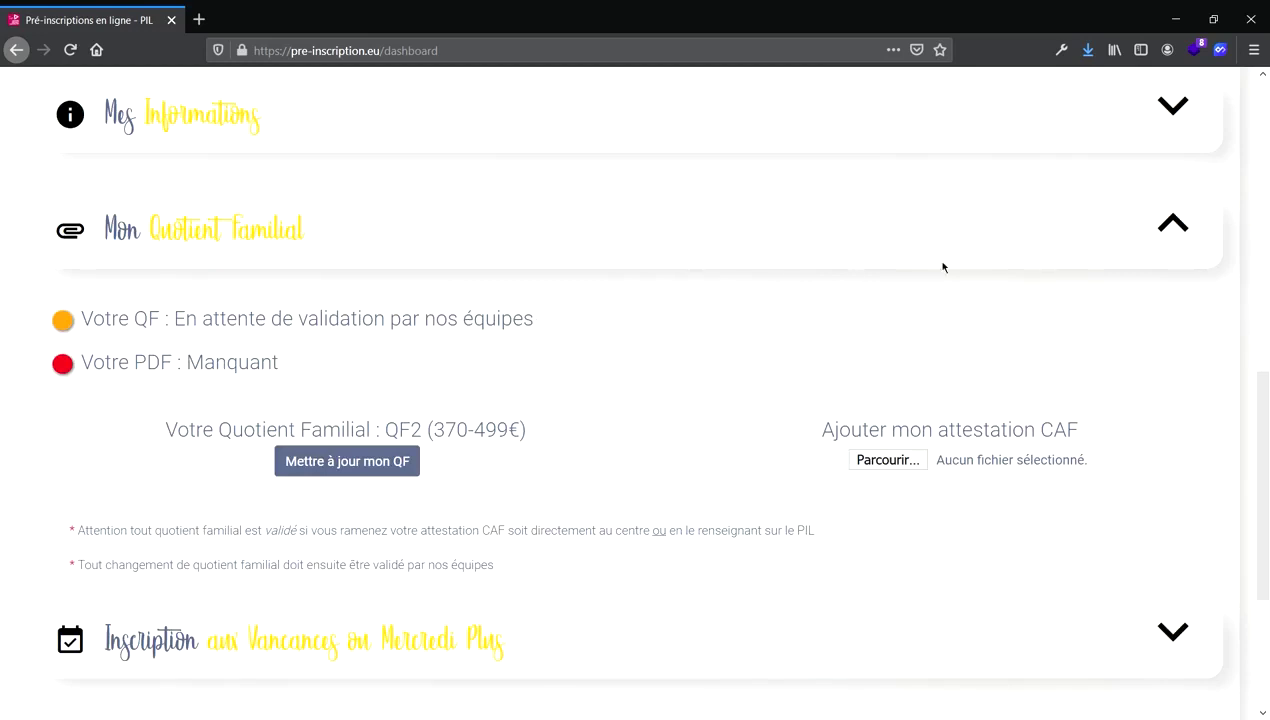
Collapse the Quotient familial panel and expand the Fiches de liaison panel.
click(1164, 234)
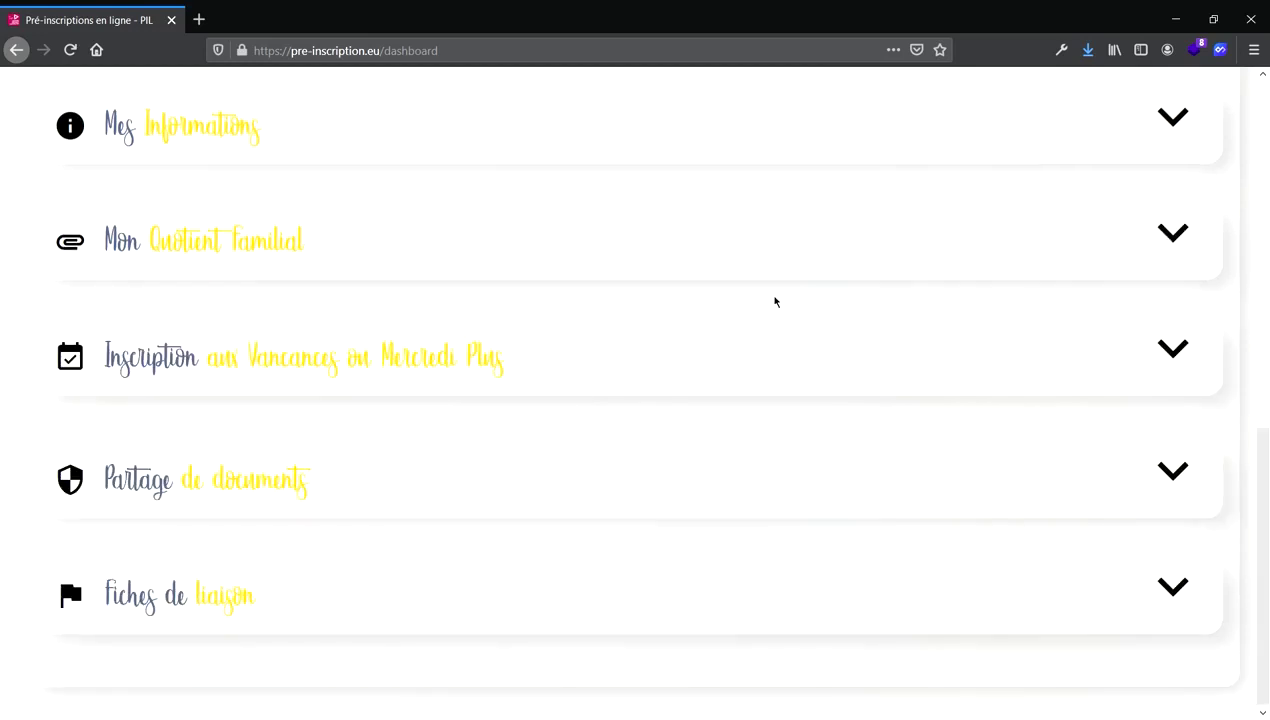
scroll(774, 301, up, 5)
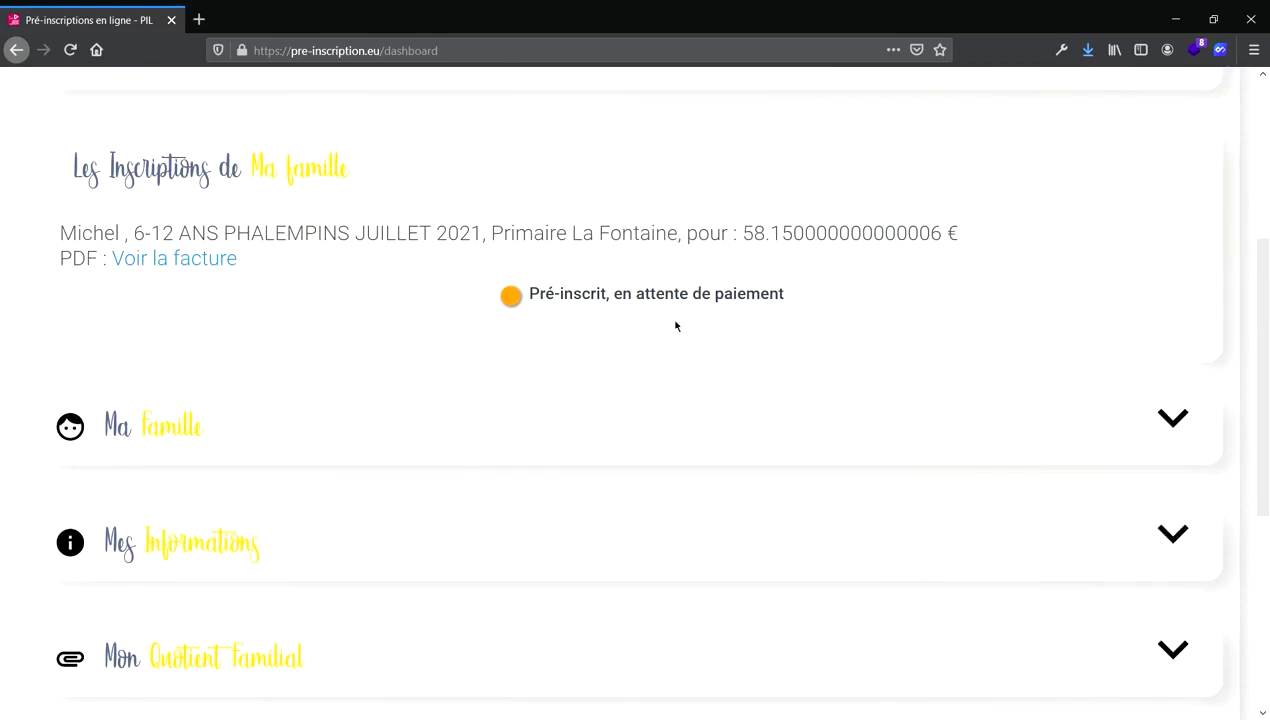
scroll(675, 323, down, 3)
scroll(675, 326, down, 2)
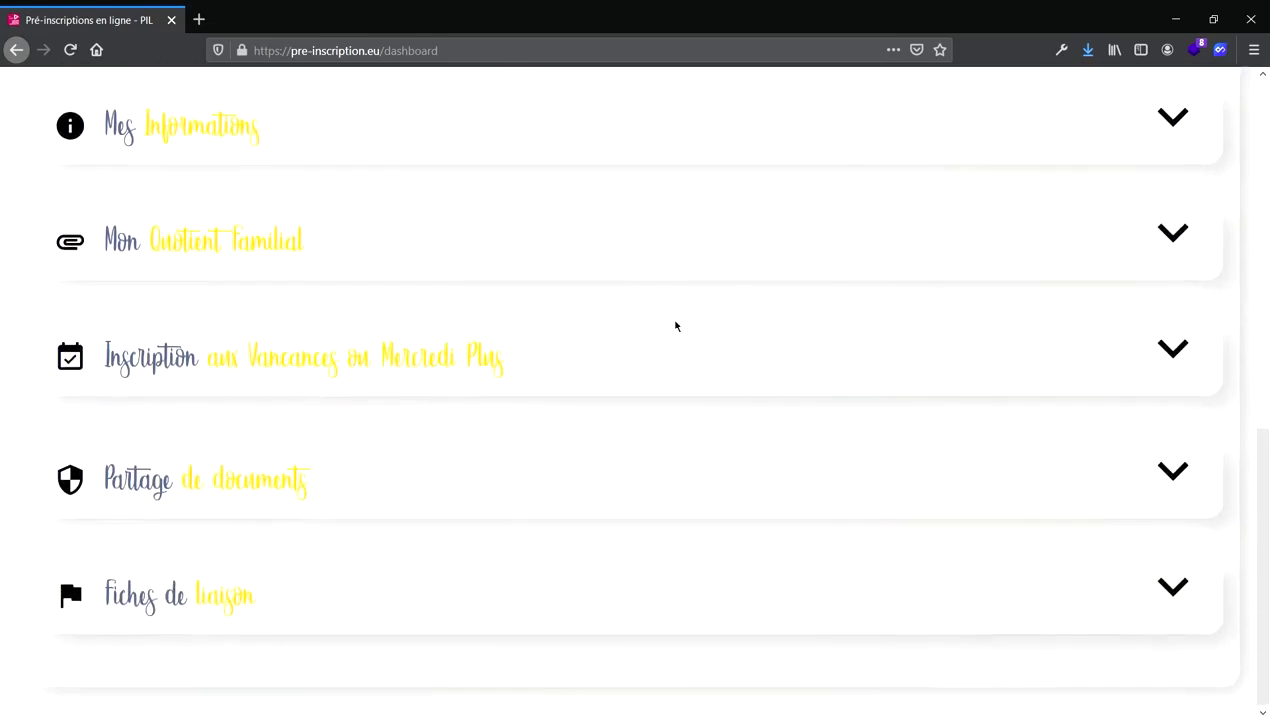
click(1186, 604)
scroll(931, 553, down, 3)
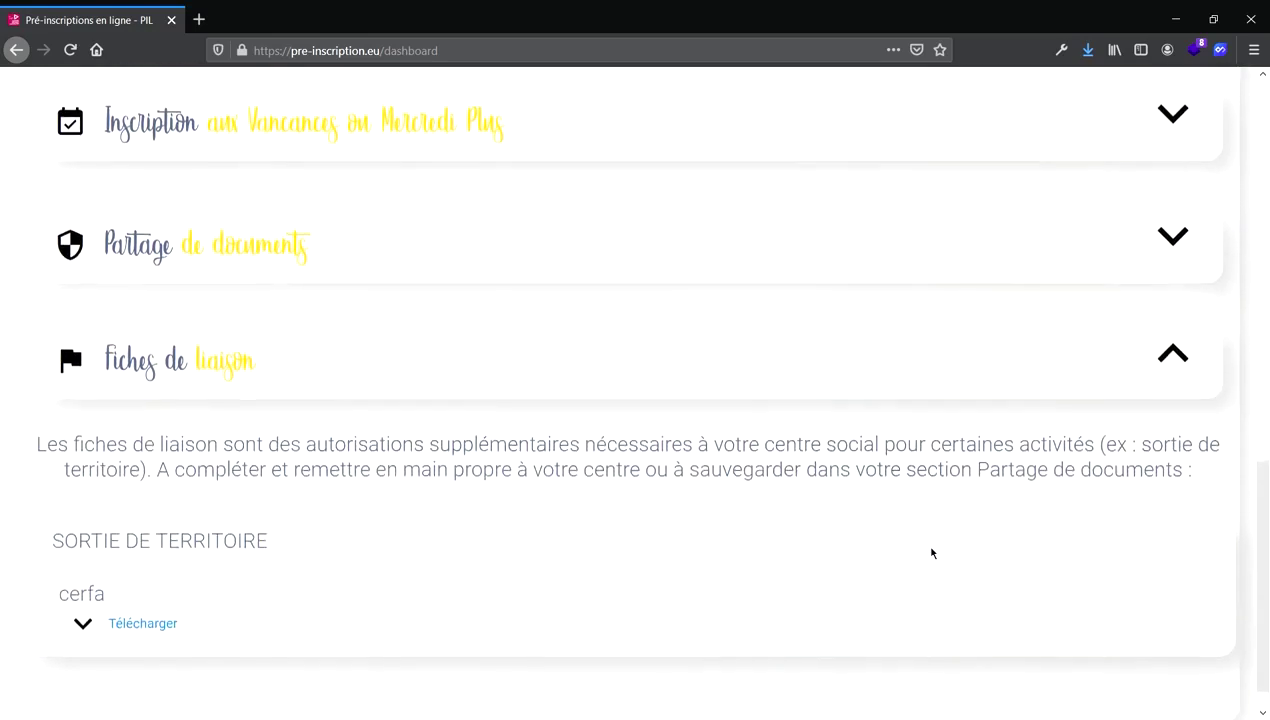
scroll(266, 510, down, 1)
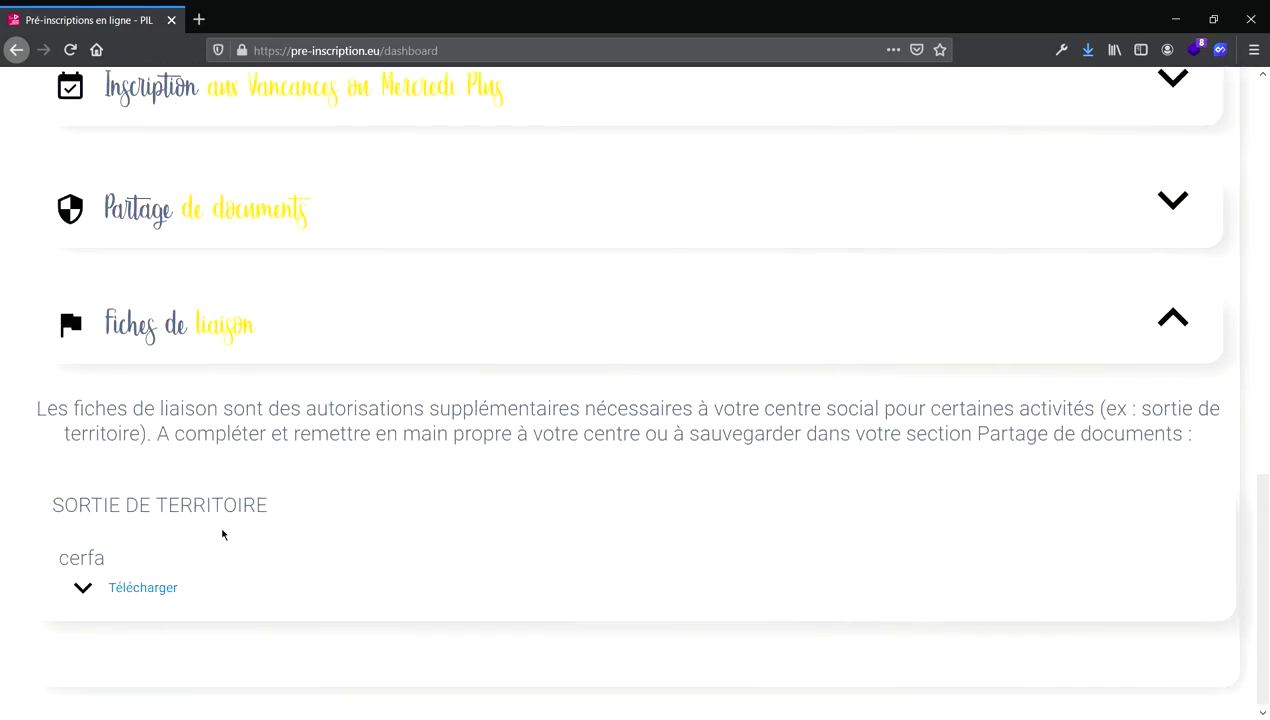
Open the SORTIE DE TERRITOIRE cerfa in a new tab, then return and expand Partage de documents.
click(152, 596)
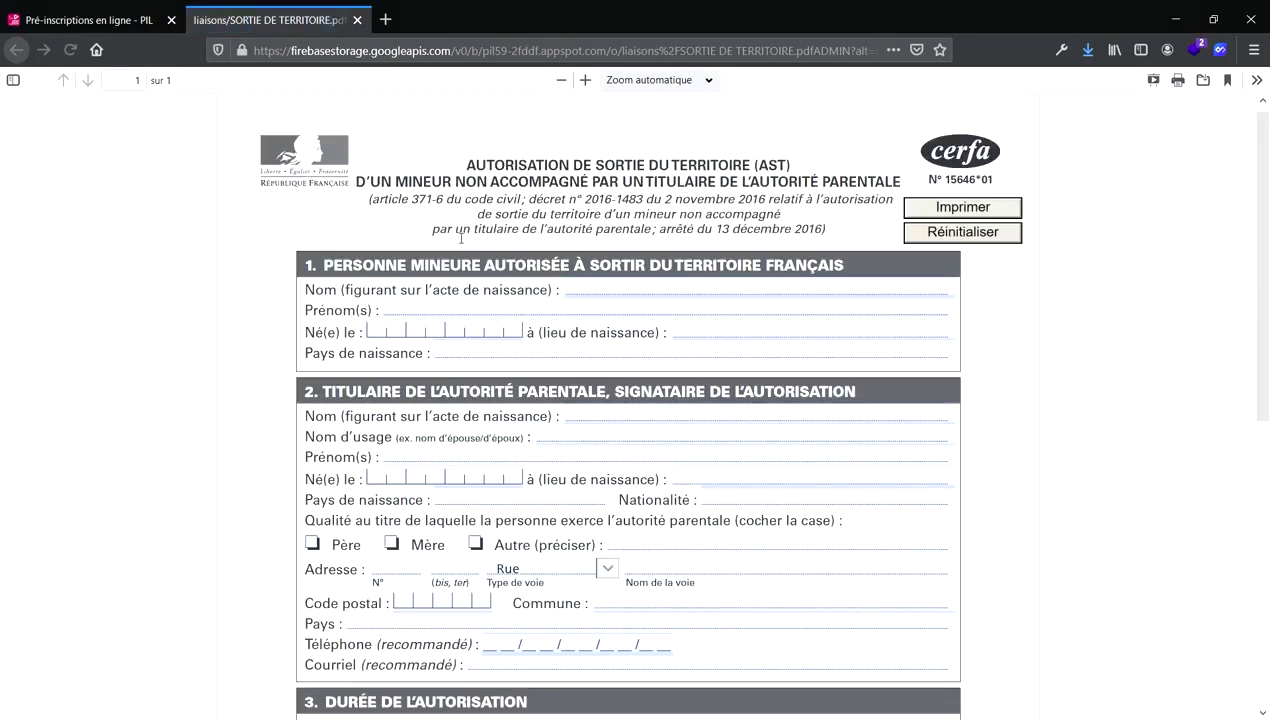
click(581, 292)
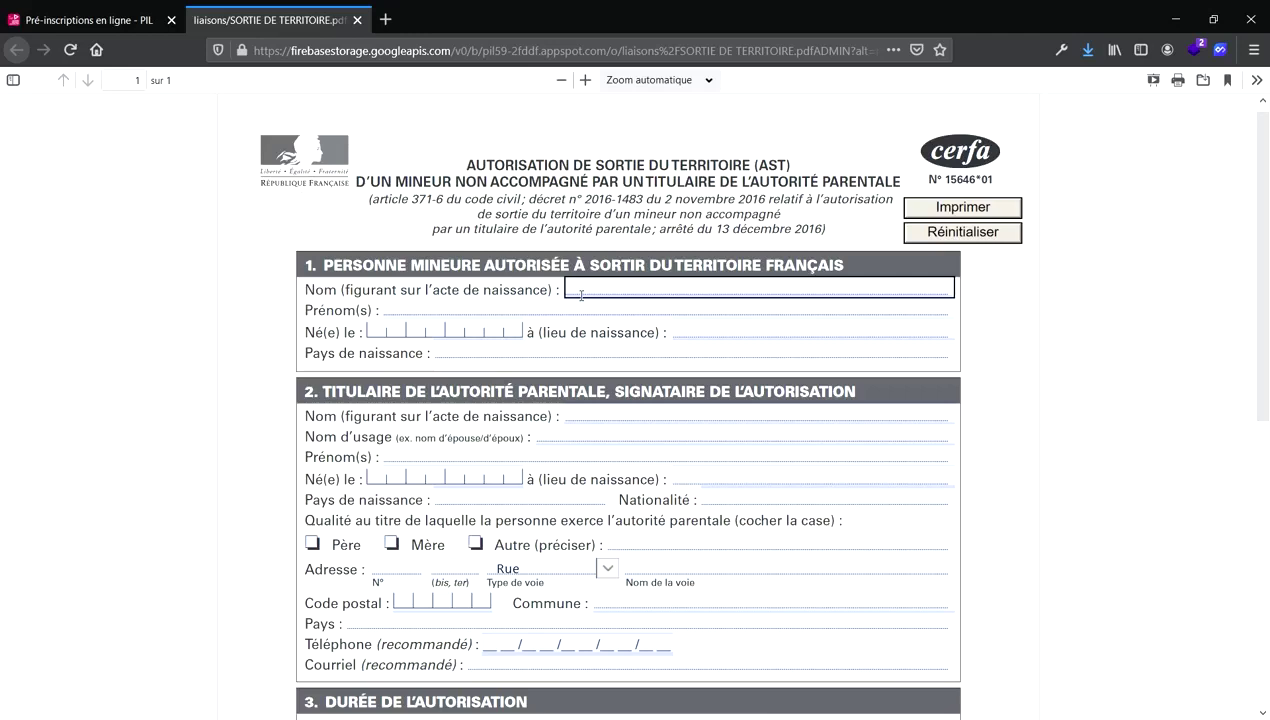
click(90, 20)
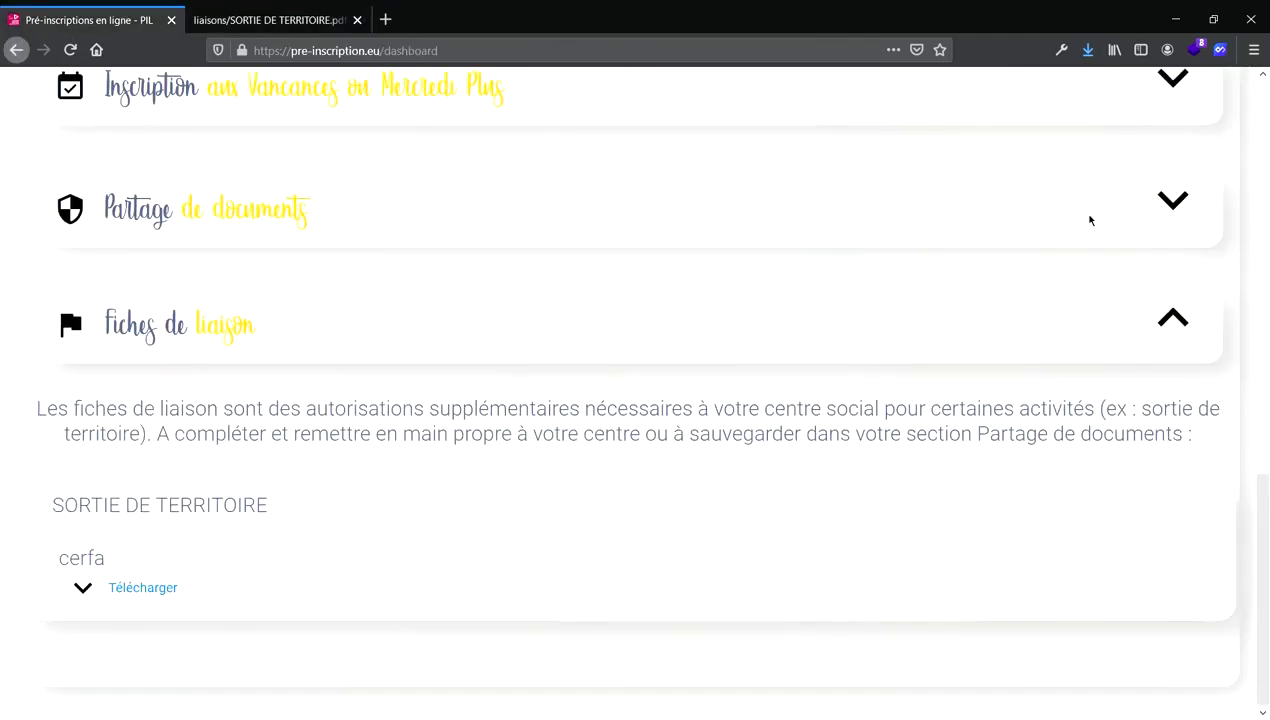
click(1172, 205)
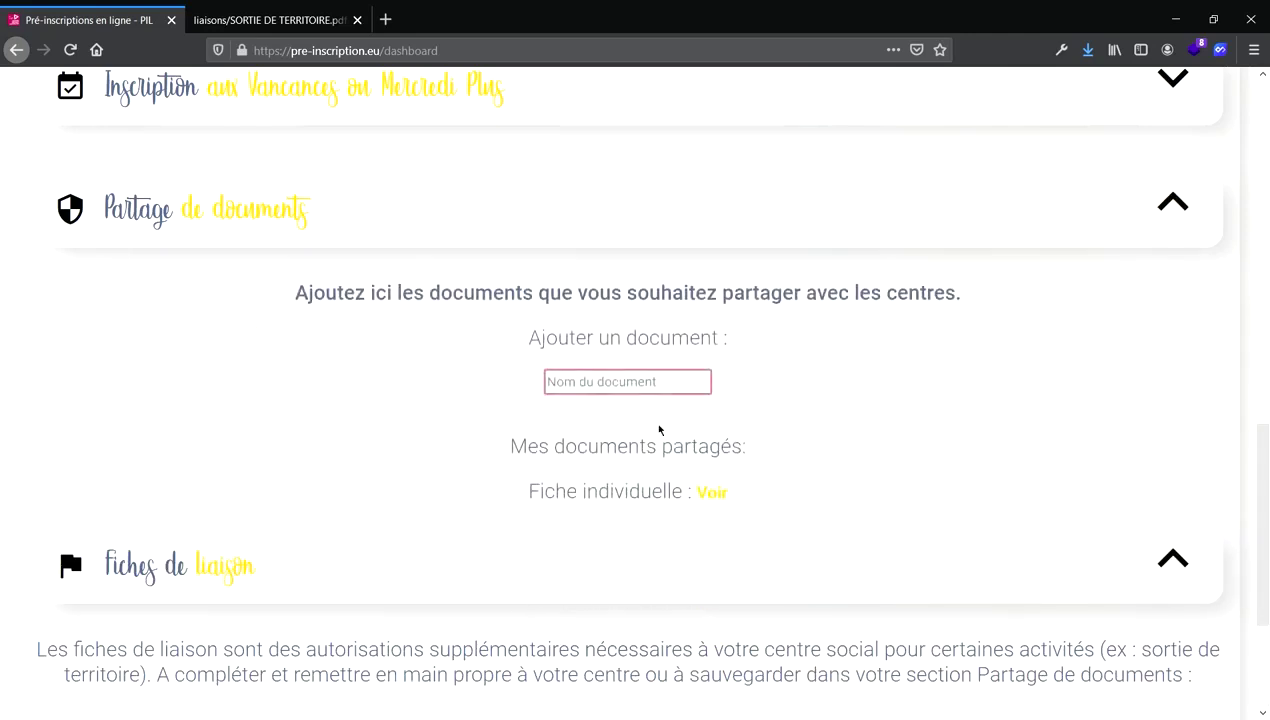
Toggle Partage de documents, Fiches de liaison and Mon Quotient familial until every panel is collapsed.
click(1171, 210)
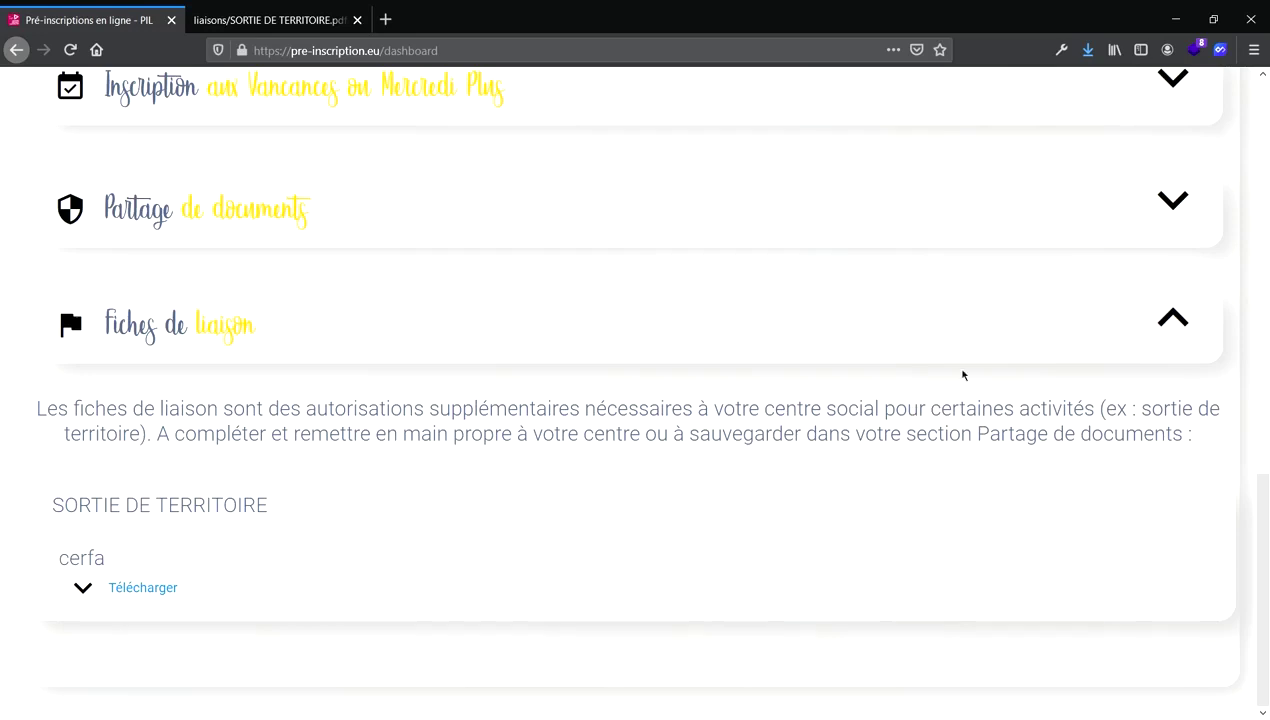
click(1180, 328)
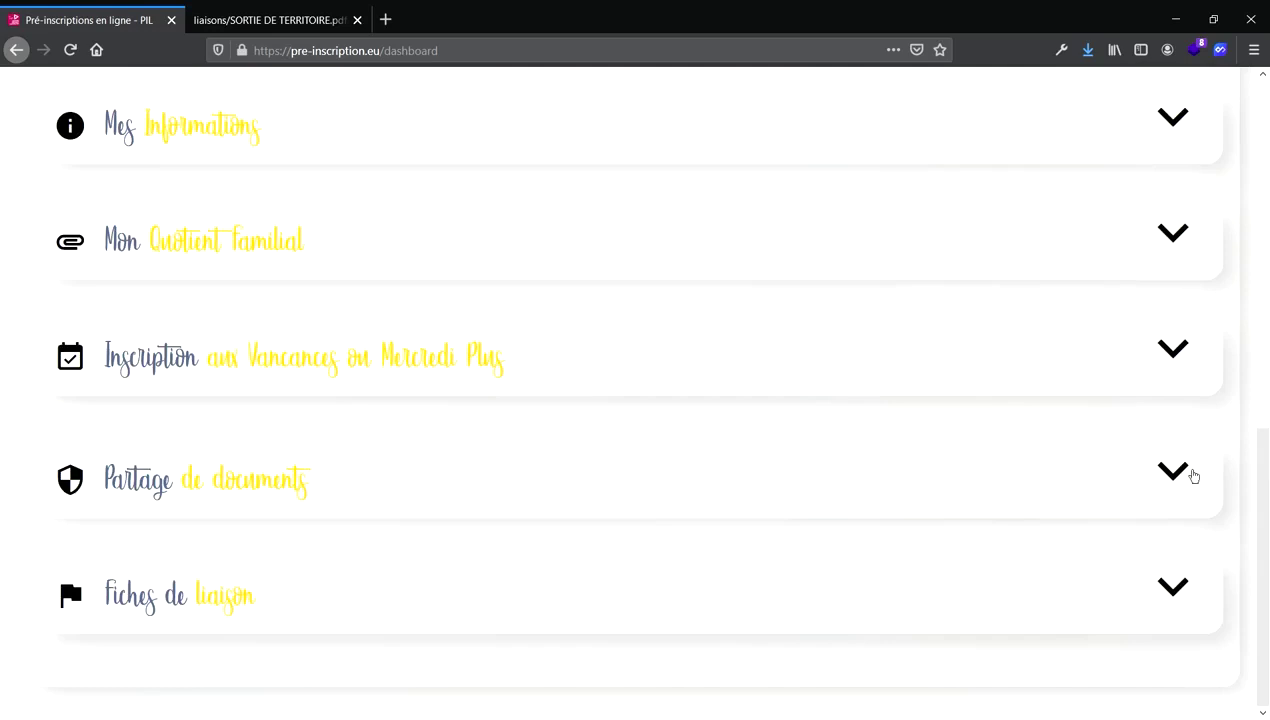
click(1189, 475)
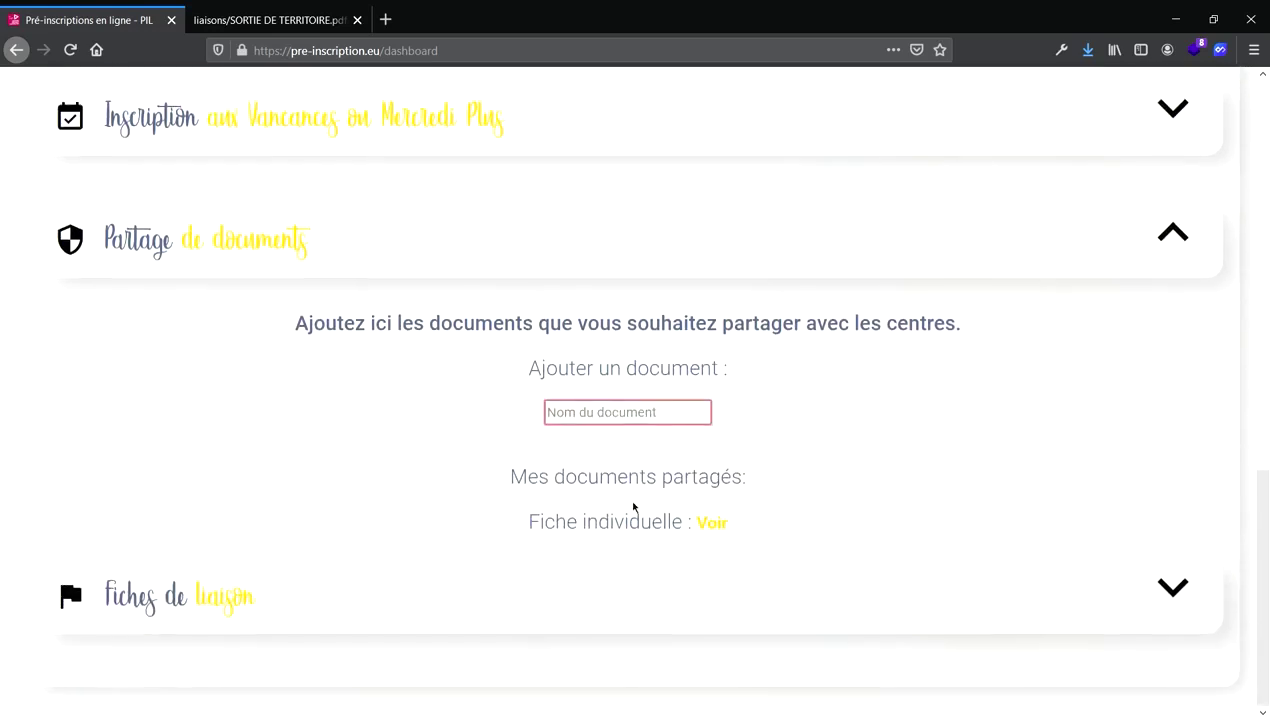
click(1170, 240)
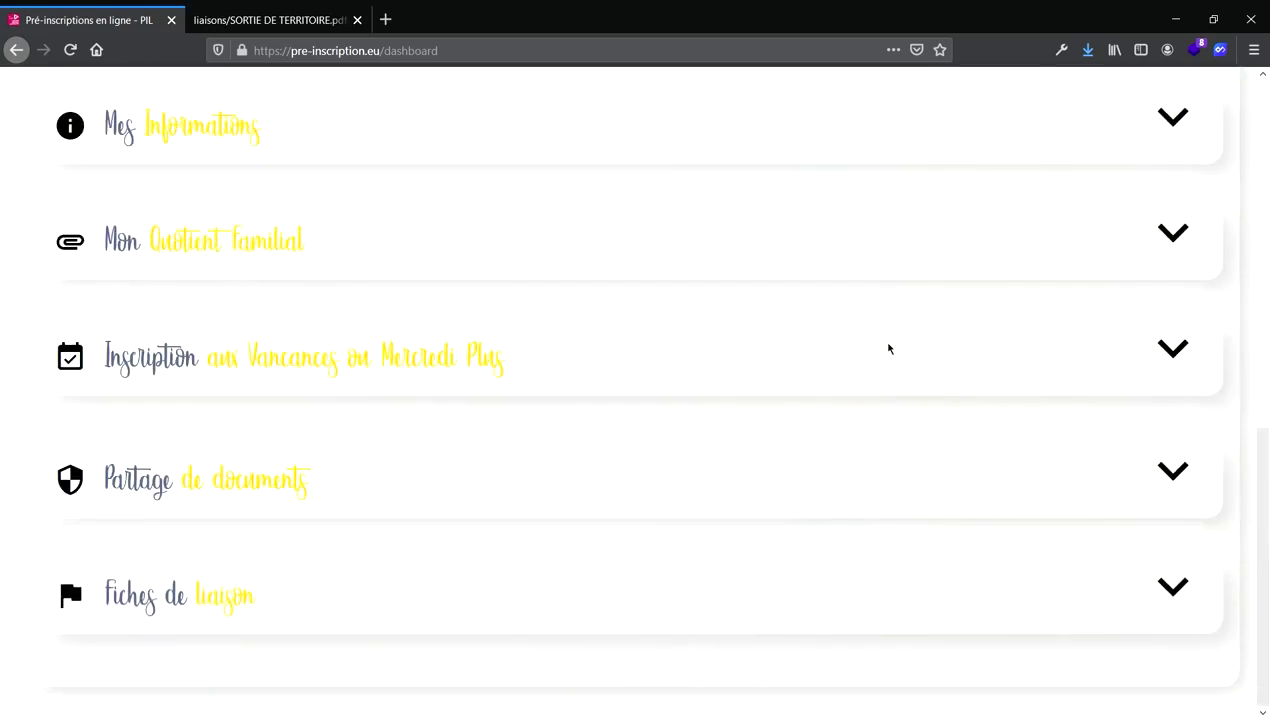
click(1176, 330)
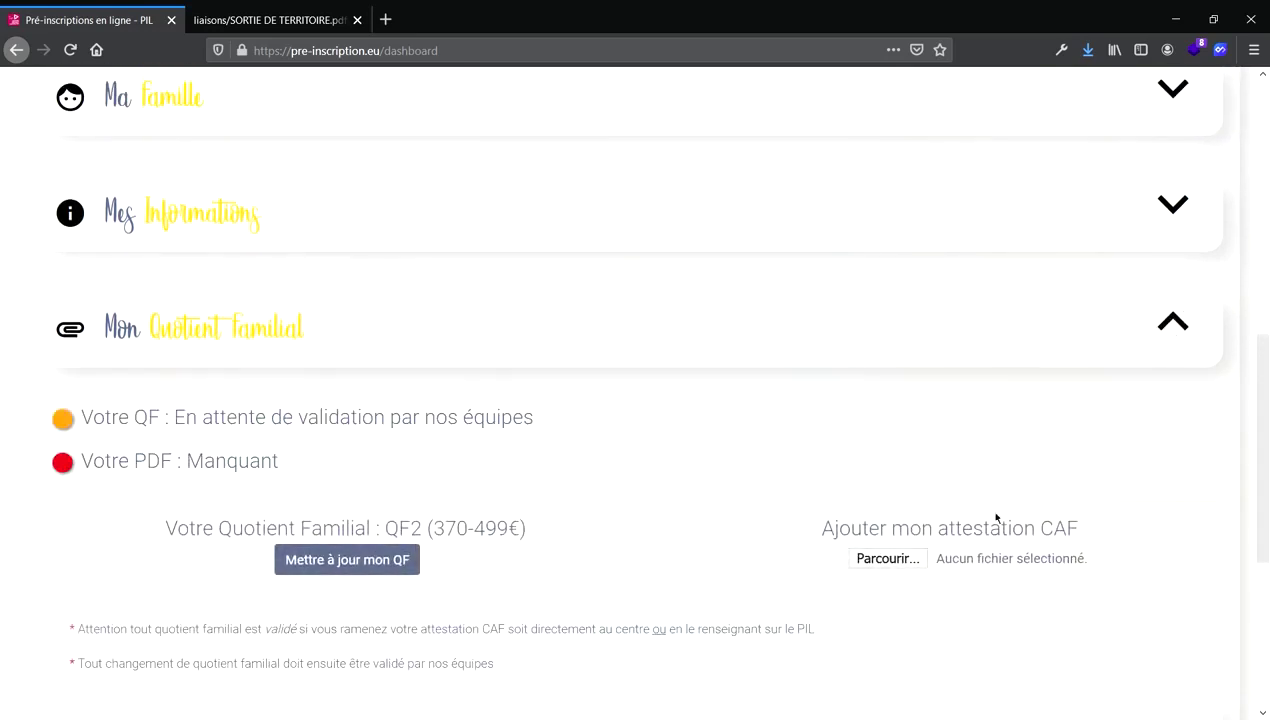
click(1170, 324)
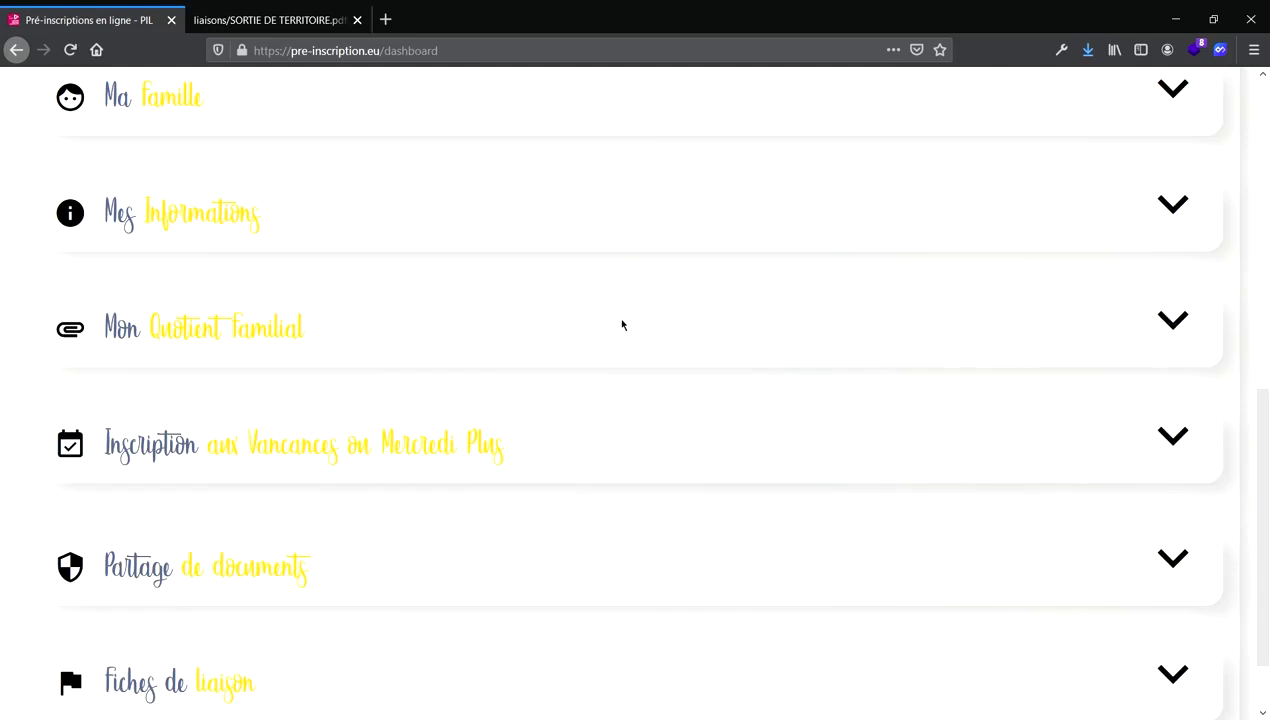
scroll(629, 355, up, 3)
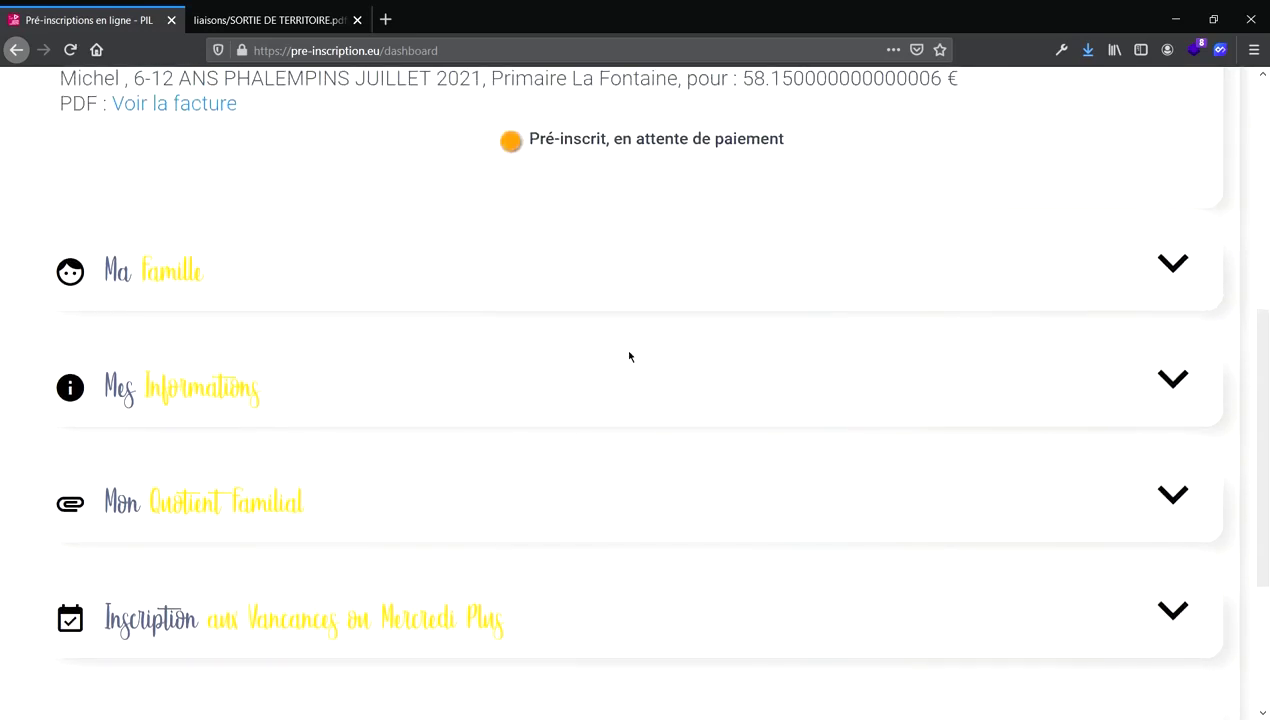
Expand and collapse Mes Informations, then scroll back to the top of the dashboard.
click(1175, 385)
scroll(280, 420, down, 1)
scroll(275, 430, down, 2)
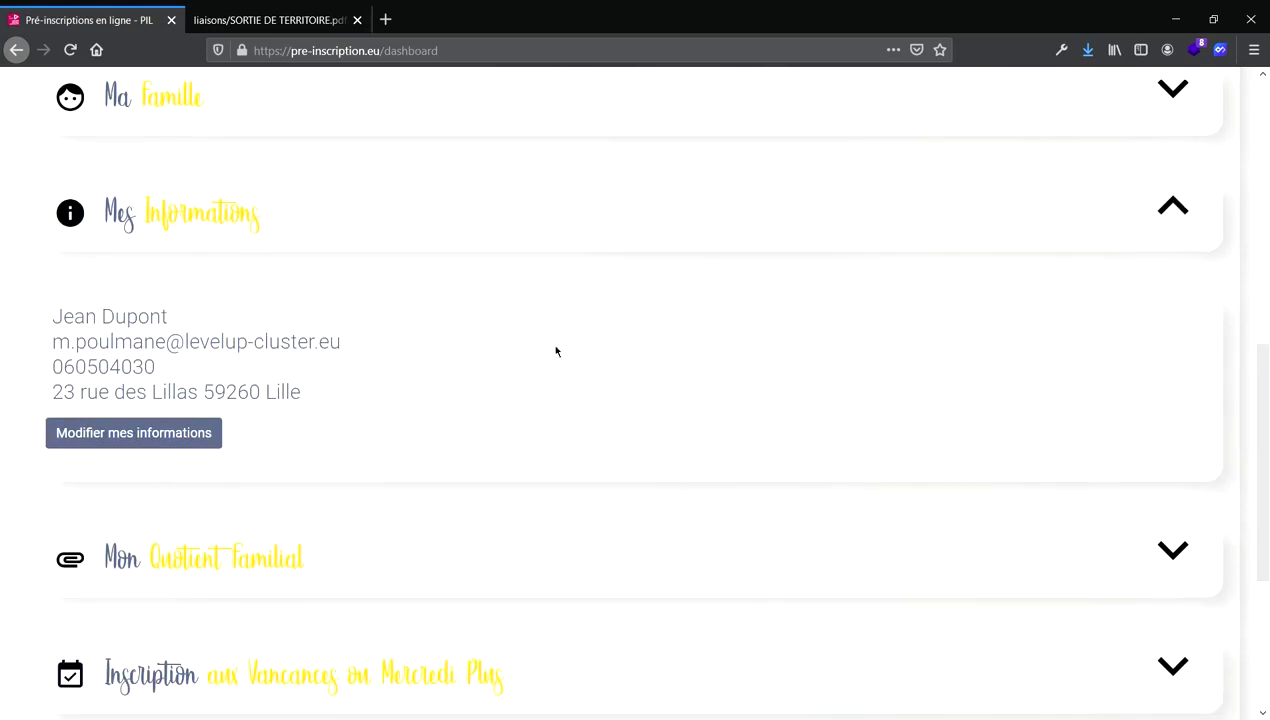
click(1180, 231)
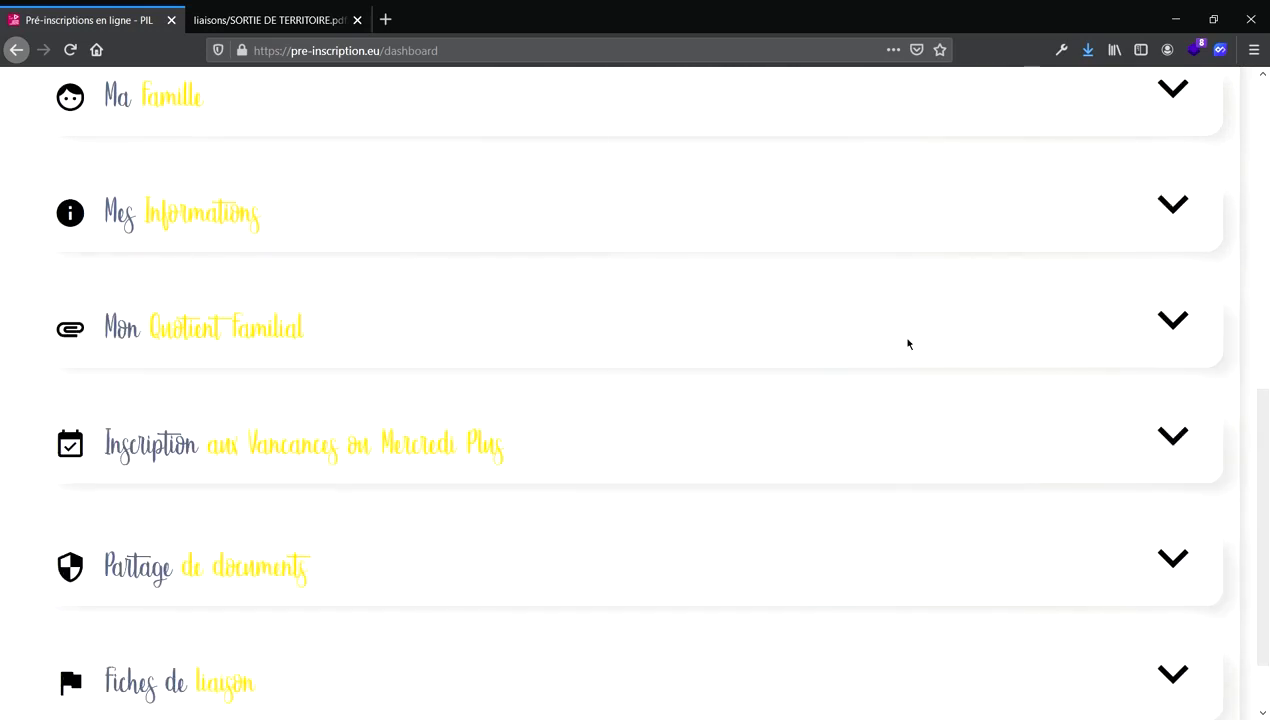
scroll(907, 343, up, 6)
scroll(627, 300, up, 4)
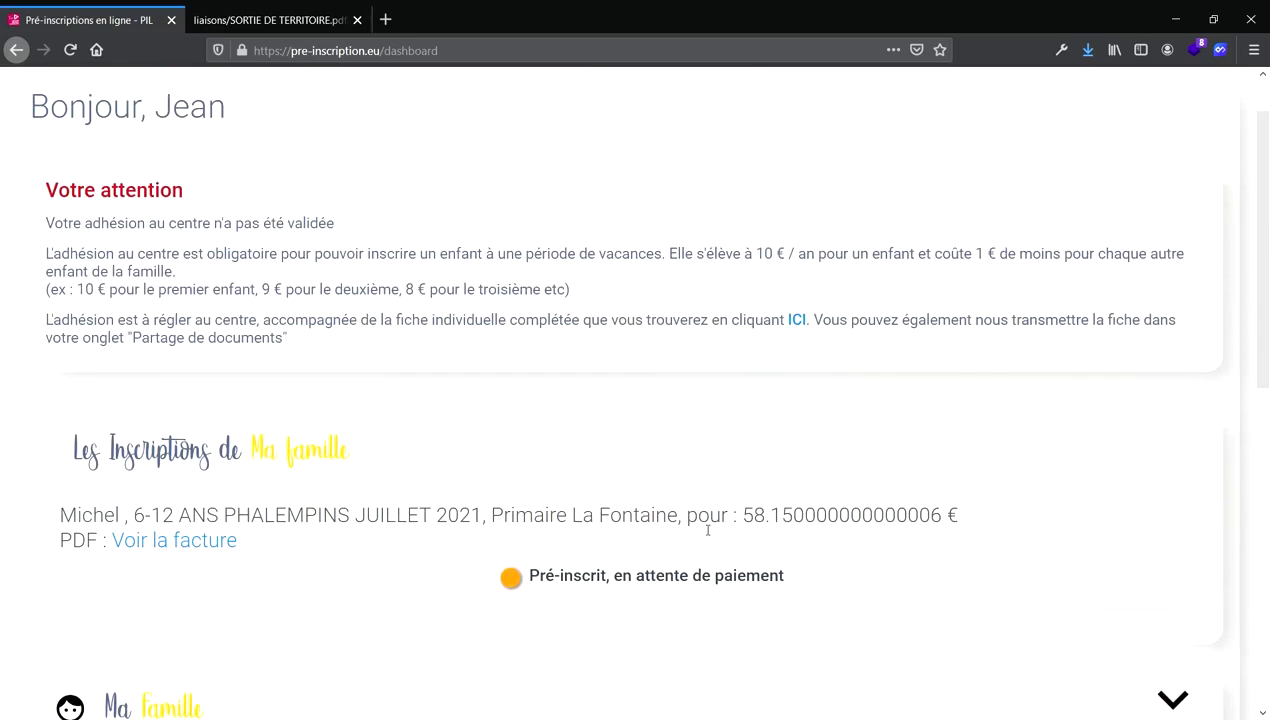
scroll(411, 476, up, 1)
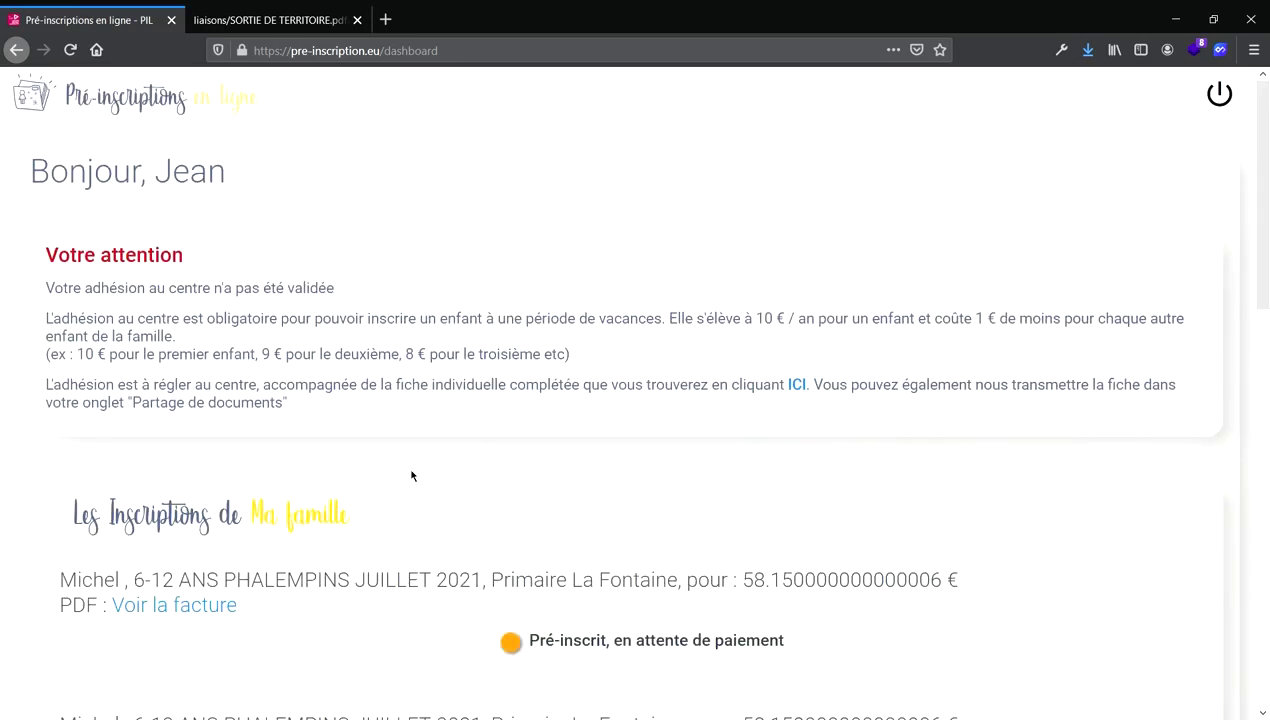